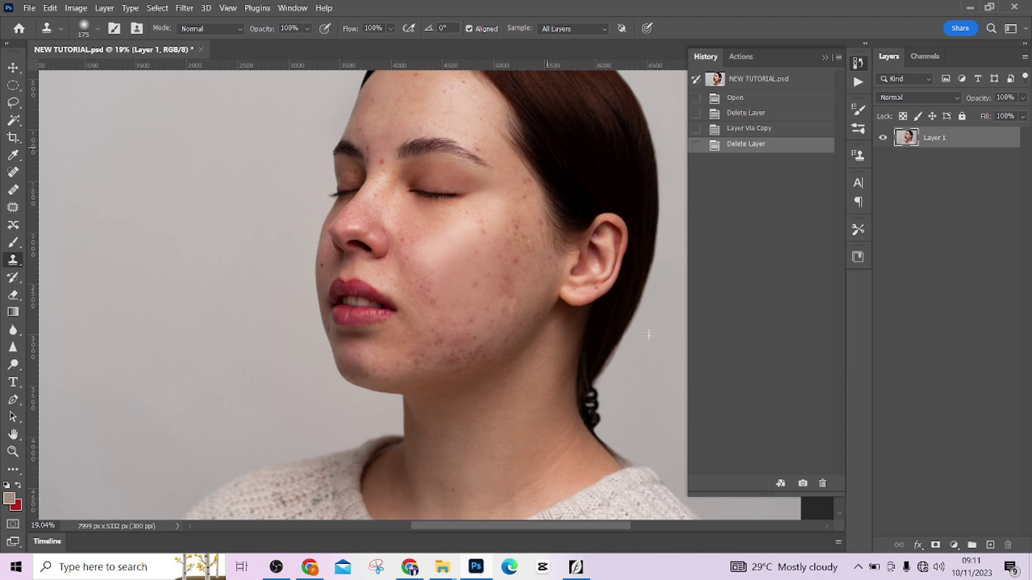
# Step: Add a Black & White adjustment layer above Layer 1 with Reds set to -34
pyautogui.click(956, 545)
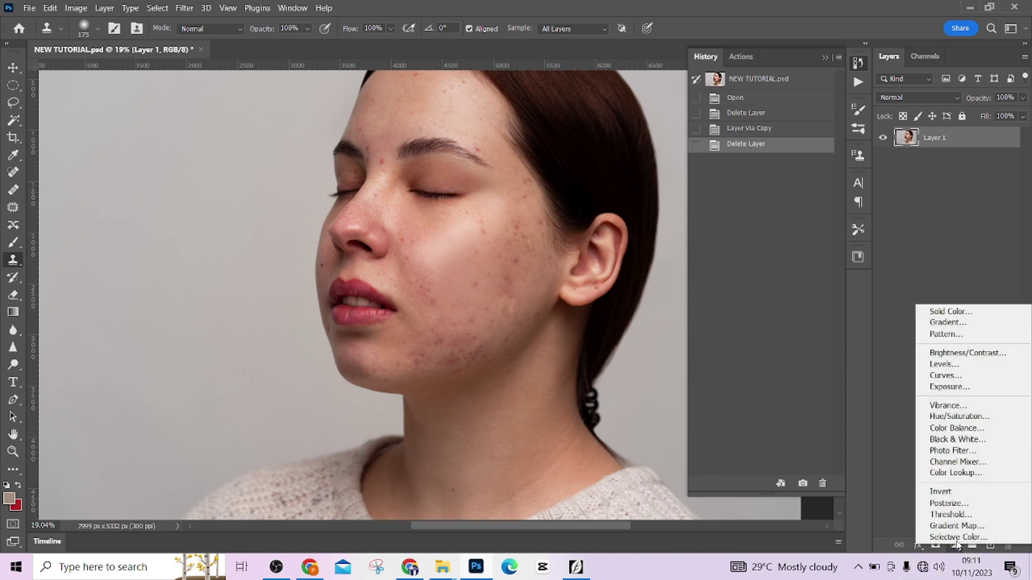
pyautogui.click(957, 439)
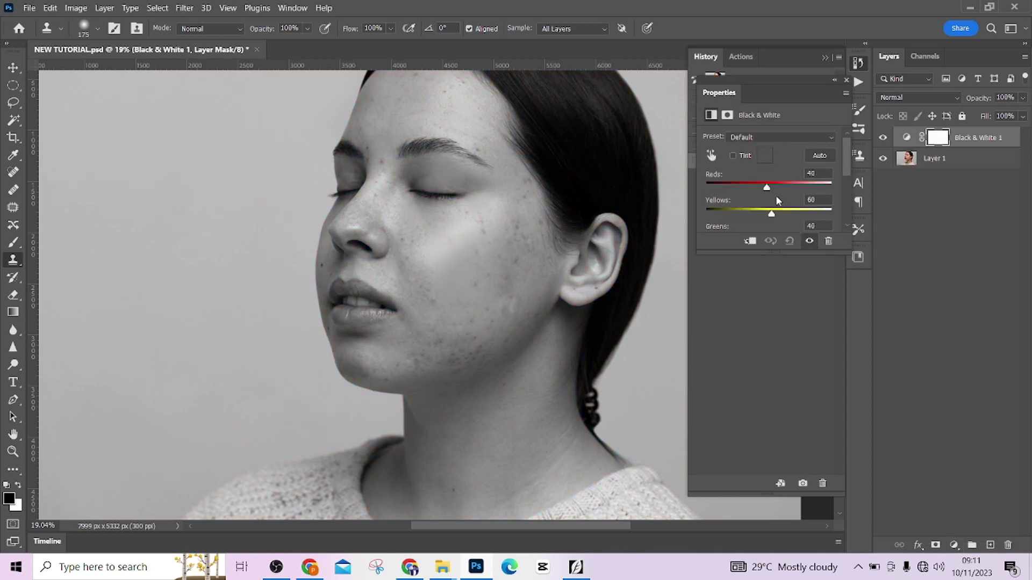
pyautogui.click(755, 188)
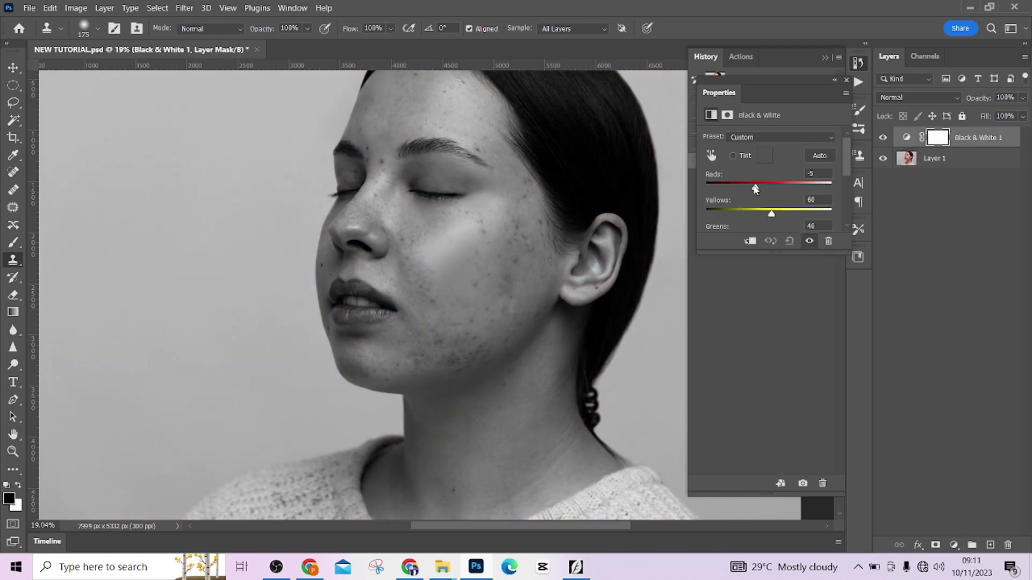
pyautogui.moveTo(755, 188); pyautogui.dragTo(748, 188)
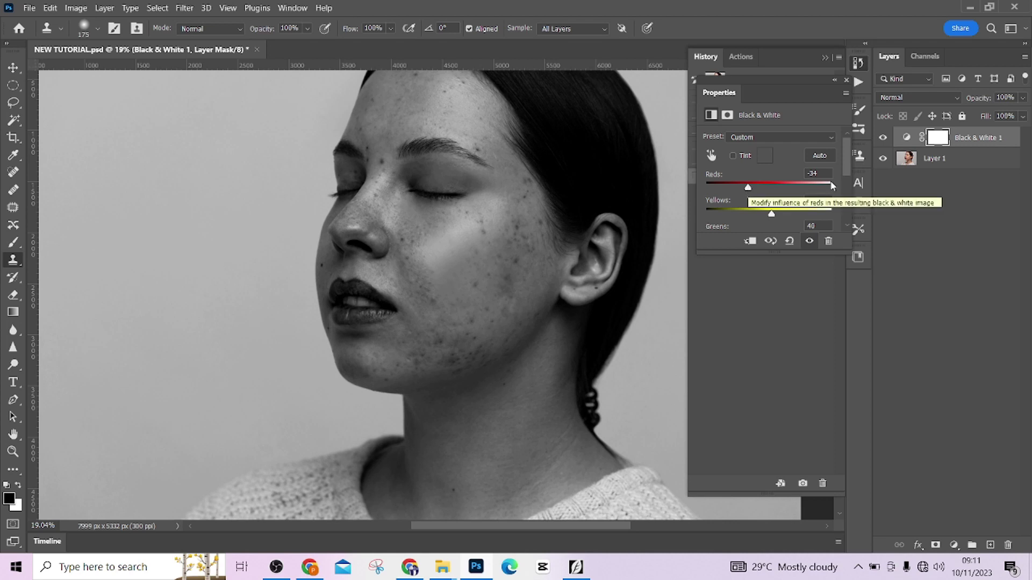
# Step: Duplicate Layer 1 beneath the Black & White adjustment layer
pyautogui.click(954, 165)
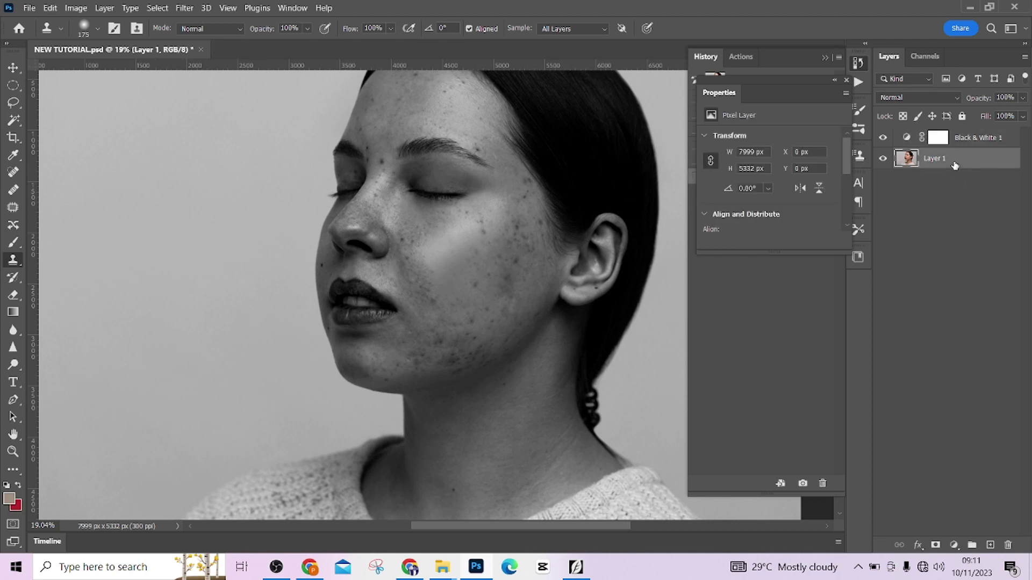
pyautogui.hotkey('ctrl', 'j')
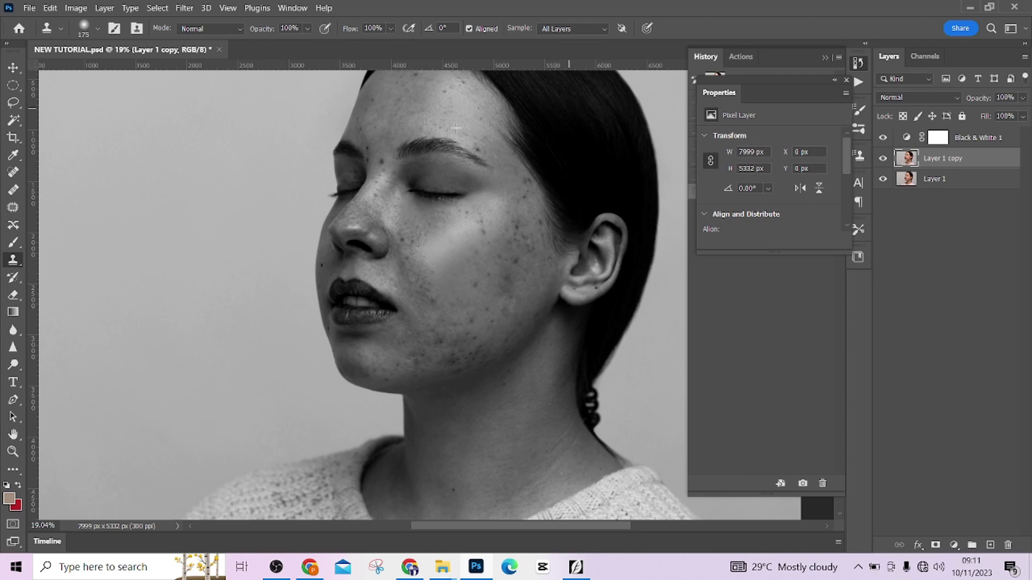
# Step: Examine the skin blemishes on the cheek, jaw and forehead up close, comparing them with and without the Black & White adjustment
pyautogui.scroll(5, 413, 260)
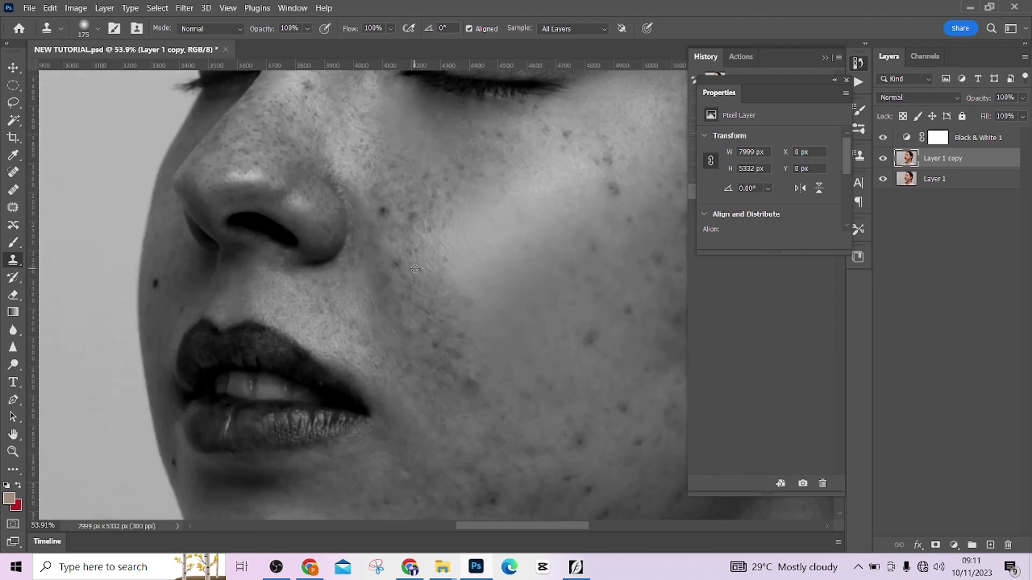
pyautogui.moveTo(486, 357); pyautogui.dragTo(253, 194)
pyautogui.moveTo(465, 251); pyautogui.dragTo(518, 183)
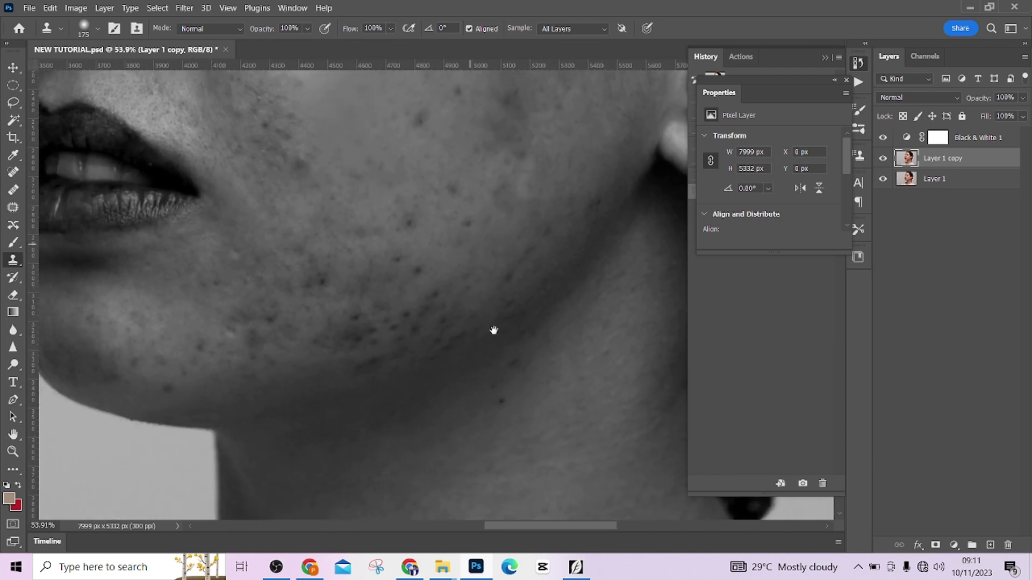
pyautogui.moveTo(370, 86); pyautogui.dragTo(448, 292)
pyautogui.scroll(5, 448, 292)
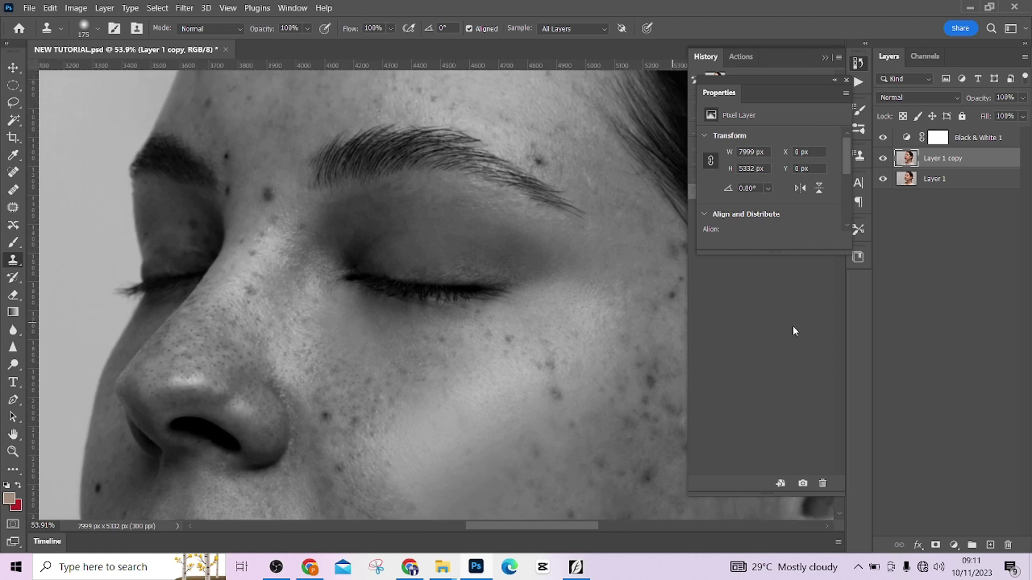
pyautogui.moveTo(553, 316); pyautogui.dragTo(516, 285)
pyautogui.moveTo(414, 101); pyautogui.dragTo(504, 317)
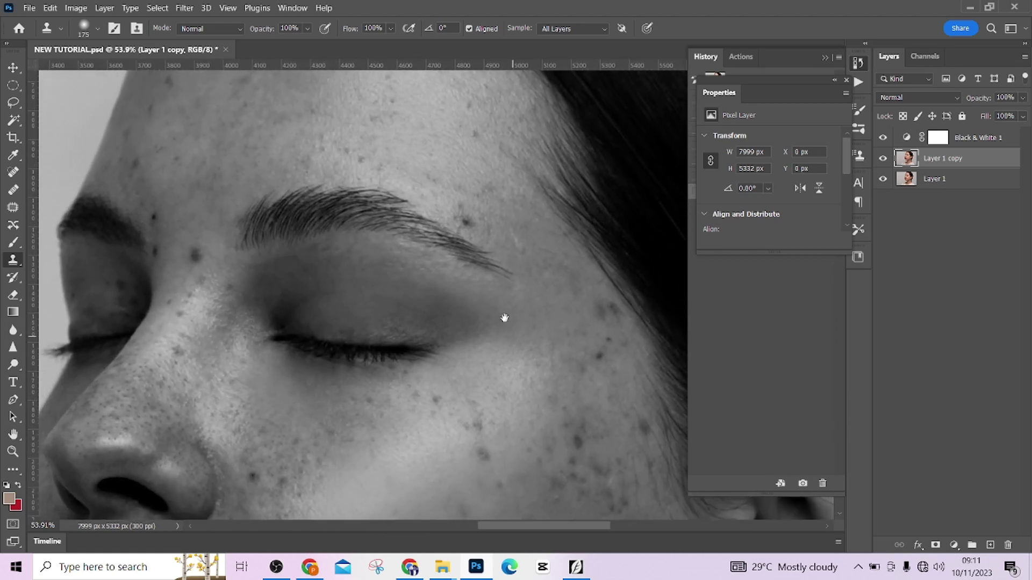
pyautogui.moveTo(455, 243); pyautogui.dragTo(489, 296)
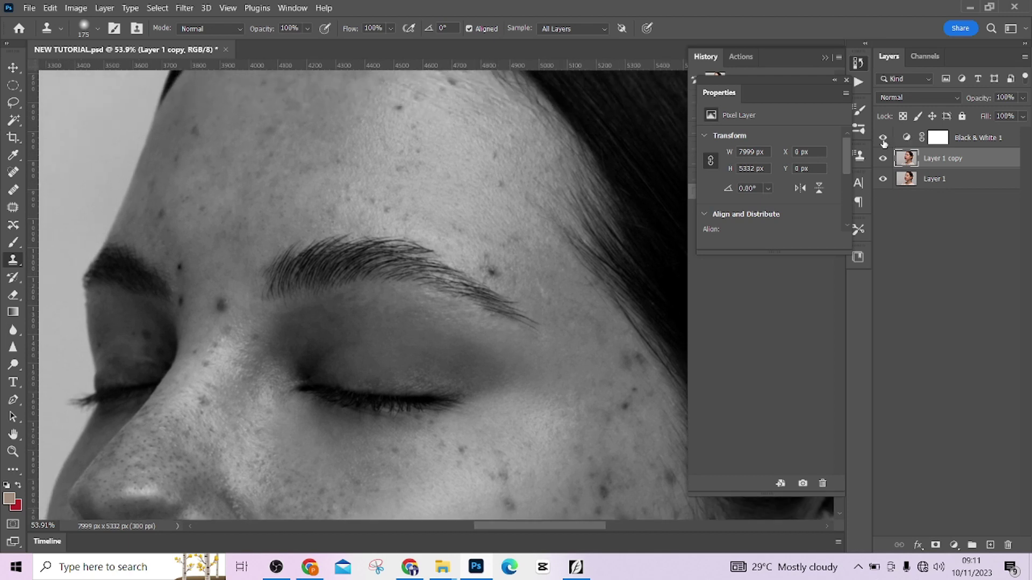
pyautogui.click(883, 139)
pyautogui.moveTo(572, 353); pyautogui.dragTo(503, 370)
pyautogui.moveTo(506, 247); pyautogui.dragTo(504, 313)
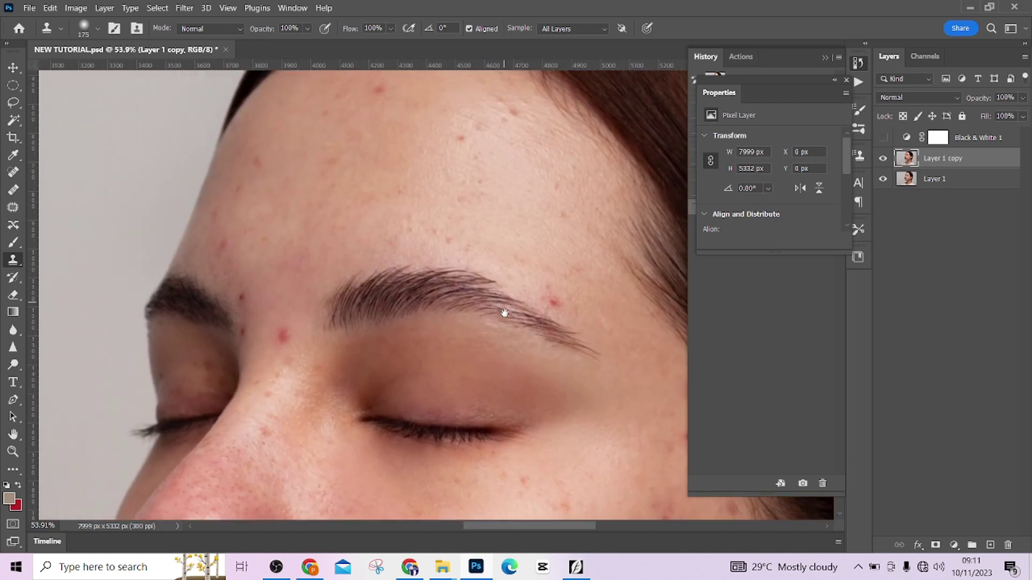
pyautogui.click(882, 138)
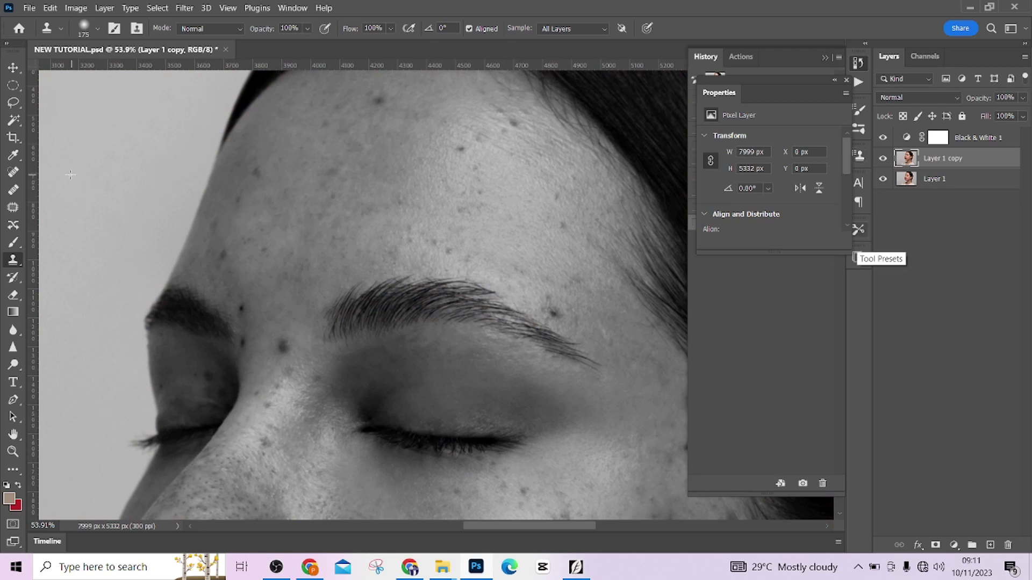
# Step: Heal the spots above the near eyebrow's tail and on the upper forehead with a 100 px Spot Healing Brush
pyautogui.click(13, 172)
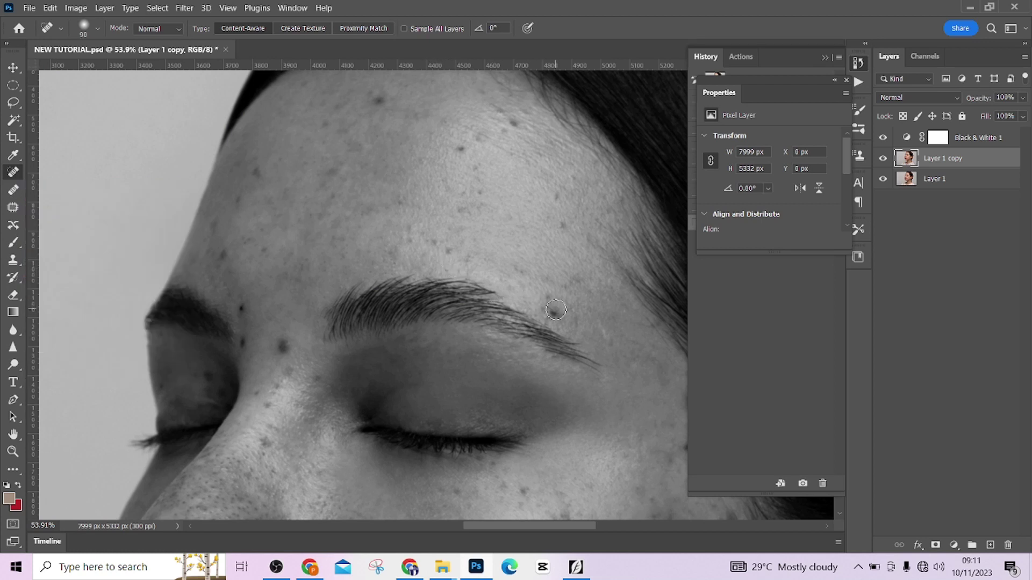
pyautogui.press(']')
pyautogui.moveTo(555, 311); pyautogui.dragTo(553, 310)
pyautogui.click(548, 298)
pyautogui.moveTo(549, 198); pyautogui.dragTo(553, 204)
pyautogui.scroll(3, 534, 187)
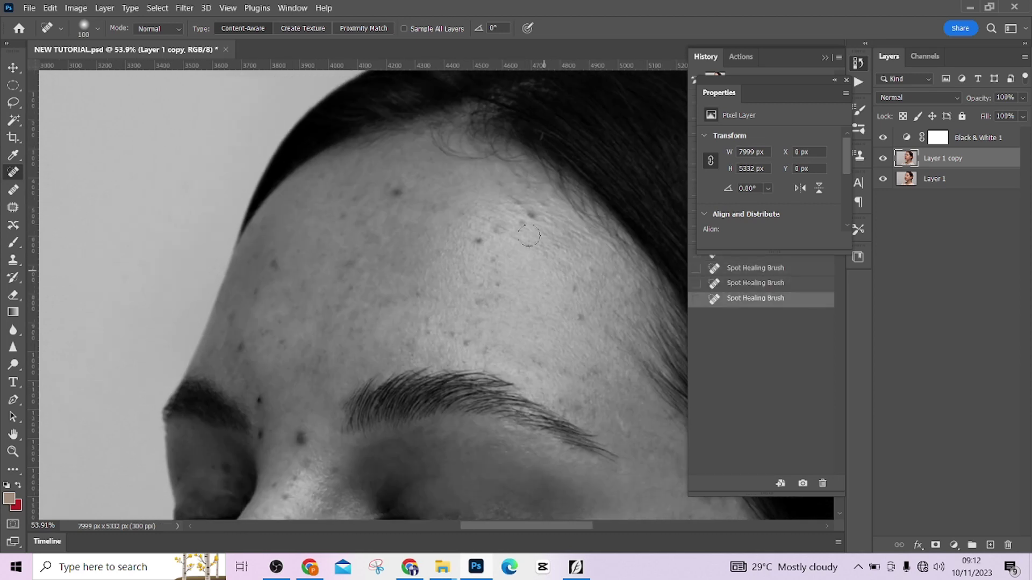
pyautogui.click(502, 224)
pyautogui.click(480, 239)
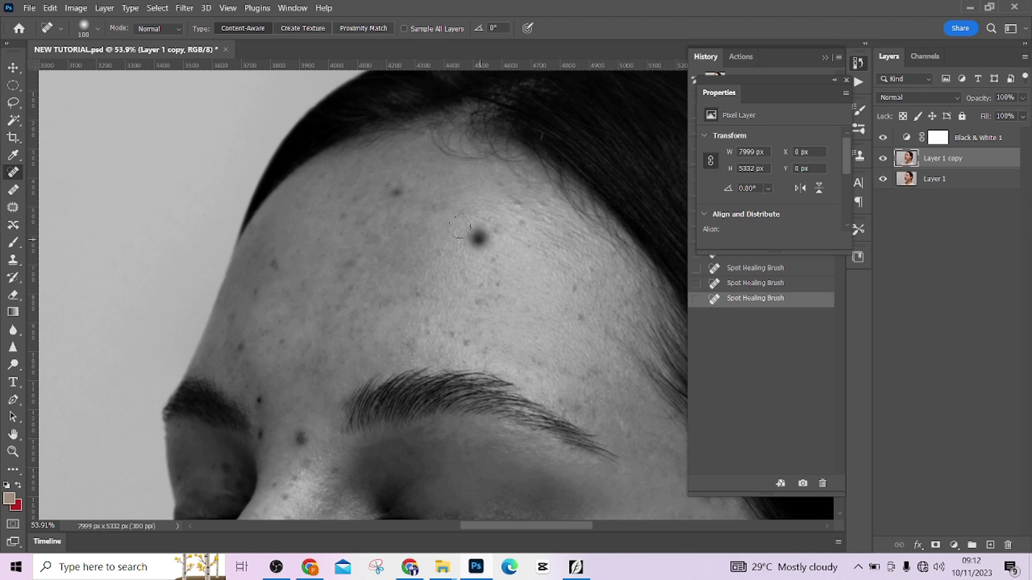
pyautogui.click(397, 192)
pyautogui.click(396, 194)
# Step: Heal the spots on the far side of the forehead and between the eyebrows
pyautogui.moveTo(322, 271); pyautogui.dragTo(358, 215)
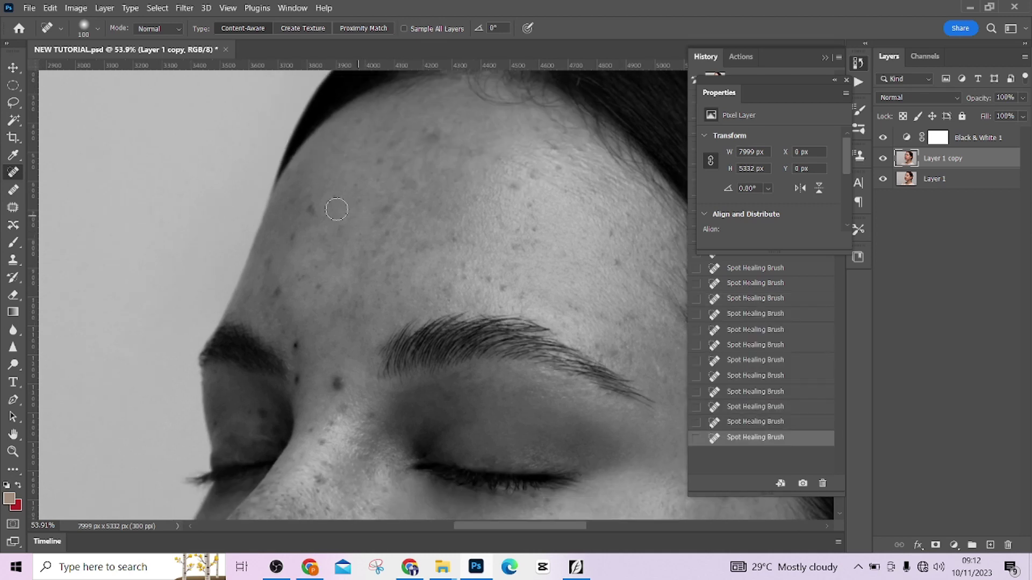
pyautogui.click(312, 210)
pyautogui.click(293, 248)
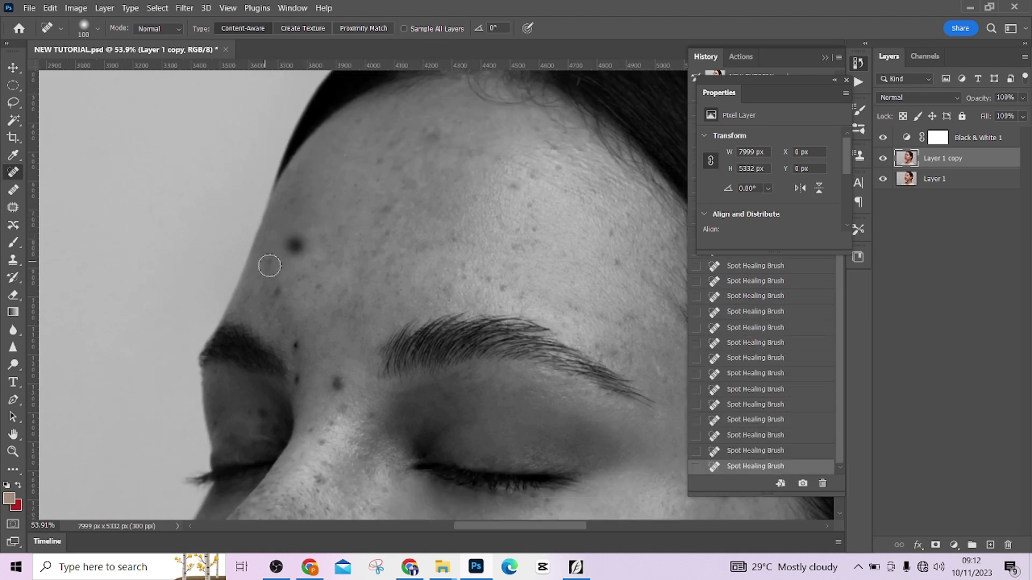
pyautogui.click(270, 267)
pyautogui.click(277, 291)
pyautogui.moveTo(291, 329)
pyautogui.mouseDown()
pyautogui.moveTo(302, 388)
pyautogui.moveTo(319, 309)
pyautogui.mouseUp()
pyautogui.click(339, 381)
pyautogui.click(324, 340)
# Step: Heal the dark spots on the bridge of the nose and beside the nostril
pyautogui.moveTo(341, 363); pyautogui.dragTo(313, 262)
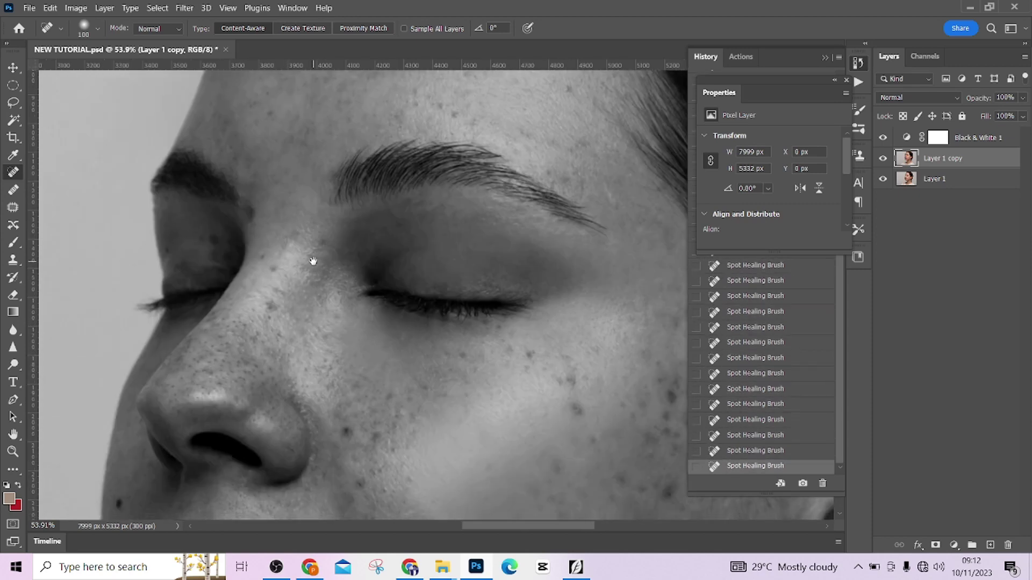
pyautogui.click(272, 270)
pyautogui.click(275, 297)
pyautogui.click(275, 305)
pyautogui.click(345, 432)
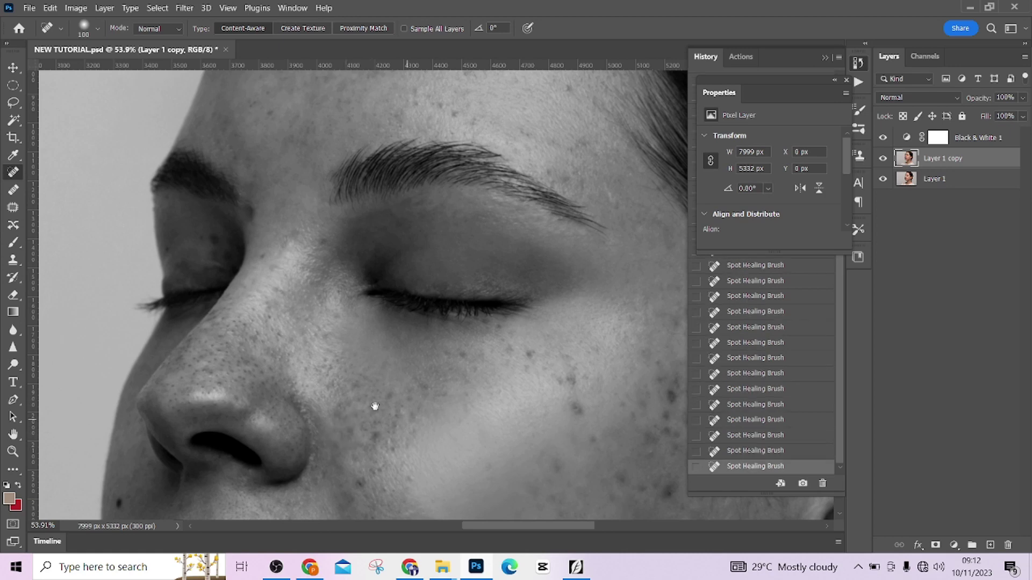
# Step: Heal the spots below the near eye and out toward the temple
pyautogui.moveTo(375, 406); pyautogui.dragTo(261, 344)
pyautogui.click(464, 321)
pyautogui.click(455, 325)
pyautogui.click(421, 296)
pyautogui.click(594, 201)
pyautogui.click(594, 242)
pyautogui.click(642, 311)
# Step: Heal the scattered blemishes across the middle of the near cheek
pyautogui.moveTo(564, 311); pyautogui.dragTo(546, 184)
pyautogui.click(538, 301)
pyautogui.moveTo(423, 355); pyautogui.dragTo(418, 375)
pyautogui.moveTo(287, 391); pyautogui.dragTo(279, 376)
pyautogui.click(233, 295)
pyautogui.moveTo(462, 326)
pyautogui.mouseDown()
pyautogui.moveTo(458, 345)
pyautogui.moveTo(423, 367)
pyautogui.mouseUp()
pyautogui.click(410, 295)
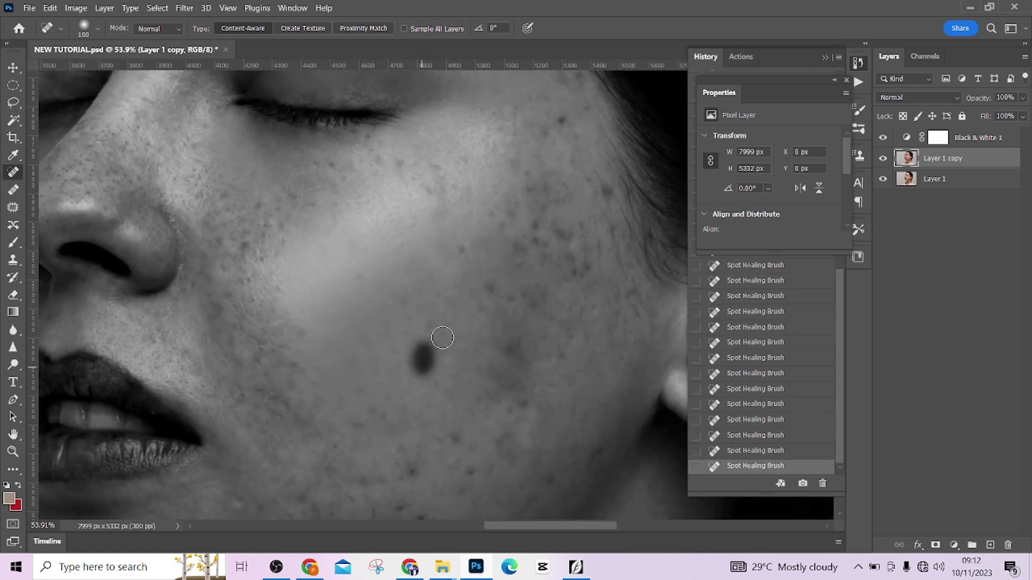
# Step: Brush away the larger blemish clusters on the outer cheek near the hairline and ear
pyautogui.moveTo(540, 137); pyautogui.dragTo(561, 117)
pyautogui.moveTo(600, 179); pyautogui.dragTo(626, 274)
pyautogui.moveTo(579, 248); pyautogui.dragTo(589, 284)
pyautogui.moveTo(533, 219); pyautogui.dragTo(545, 262)
pyautogui.click(516, 253)
pyautogui.moveTo(492, 295); pyautogui.dragTo(459, 159)
pyautogui.moveTo(492, 234); pyautogui.dragTo(469, 200)
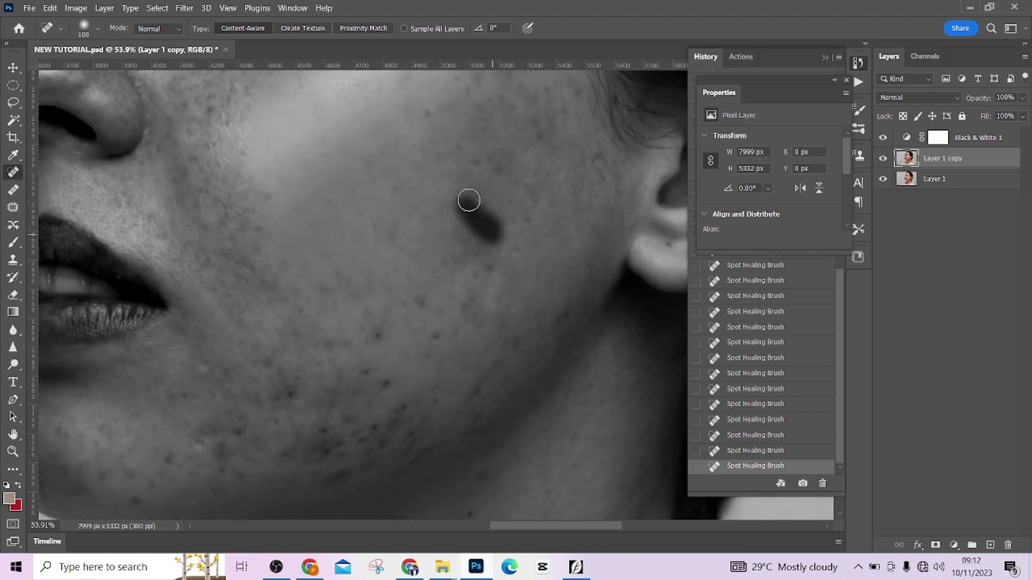
# Step: Heal the isolated dark spots on the lower cheek above the jaw
pyautogui.click(434, 334)
pyautogui.moveTo(359, 360); pyautogui.dragTo(411, 271)
pyautogui.click(433, 288)
pyautogui.click(423, 341)
pyautogui.click(333, 289)
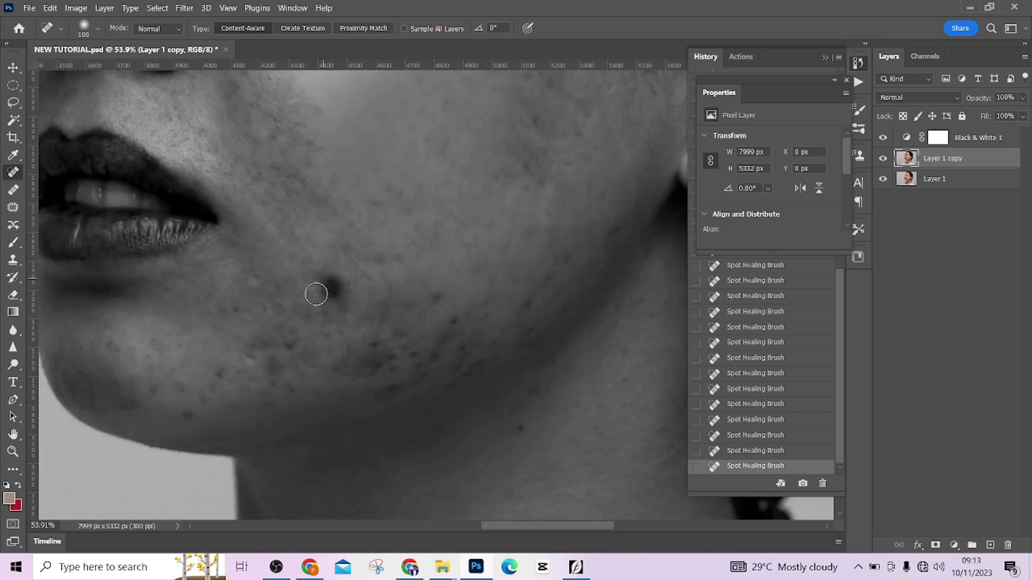
# Step: Brush out the acne cluster along the jawline with the Spot Healing Brush
pyautogui.moveTo(276, 274); pyautogui.dragTo(248, 300)
pyautogui.moveTo(265, 331)
pyautogui.mouseDown()
pyautogui.moveTo(250, 352)
pyautogui.moveTo(276, 365)
pyautogui.mouseUp()
pyautogui.moveTo(337, 350)
pyautogui.mouseDown()
pyautogui.moveTo(356, 364)
pyautogui.moveTo(372, 347)
pyautogui.mouseUp()
pyautogui.moveTo(459, 316); pyautogui.dragTo(415, 365)
pyautogui.moveTo(404, 326); pyautogui.dragTo(385, 338)
pyautogui.click(486, 347)
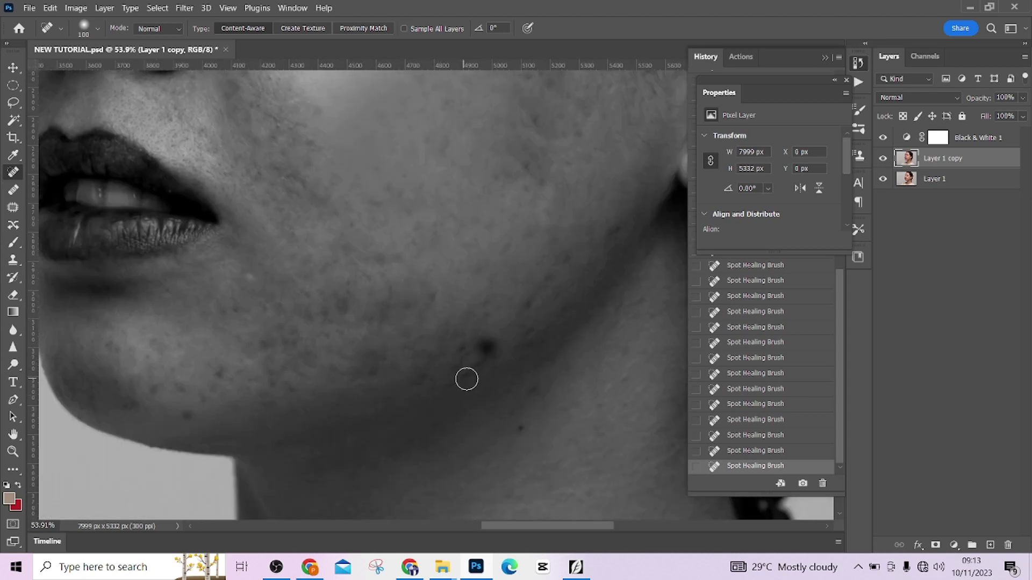
# Step: Heal the spots on the chin and below the corner of the mouth
pyautogui.moveTo(223, 369); pyautogui.dragTo(185, 420)
pyautogui.moveTo(150, 366); pyautogui.dragTo(173, 395)
pyautogui.moveTo(170, 397)
pyautogui.mouseDown()
pyautogui.moveTo(283, 362)
pyautogui.moveTo(318, 379)
pyautogui.mouseUp()
pyautogui.click(223, 305)
pyautogui.click(303, 321)
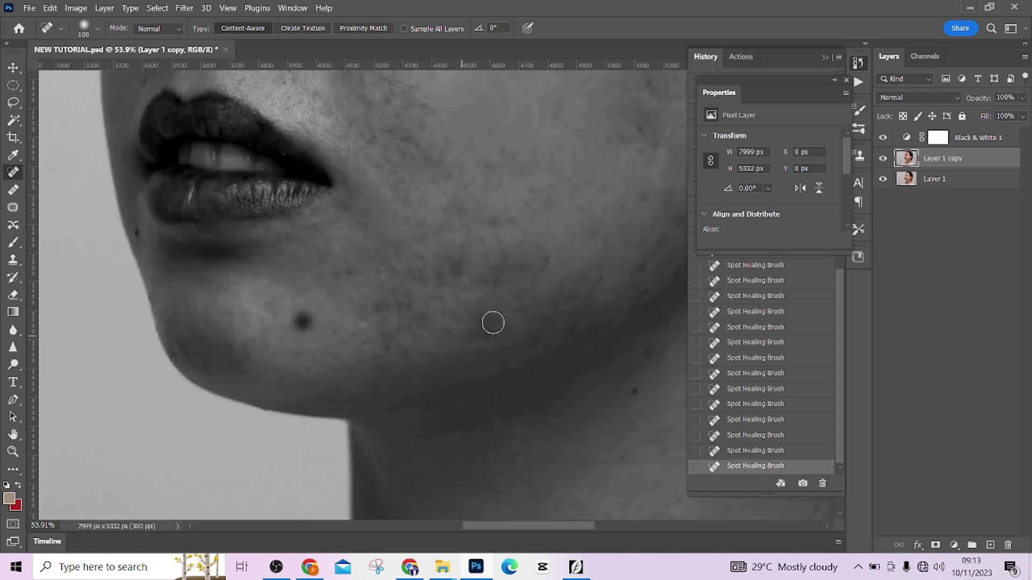
# Step: Heal the blotches remaining above the jaw and the mole on the far cheek near the upper lip
pyautogui.moveTo(462, 253); pyautogui.dragTo(442, 280)
pyautogui.moveTo(508, 256); pyautogui.dragTo(478, 291)
pyautogui.moveTo(406, 298)
pyautogui.mouseDown()
pyautogui.moveTo(373, 323)
pyautogui.moveTo(429, 317)
pyautogui.mouseUp()
pyautogui.moveTo(269, 217); pyautogui.dragTo(261, 451)
pyautogui.click(114, 287)
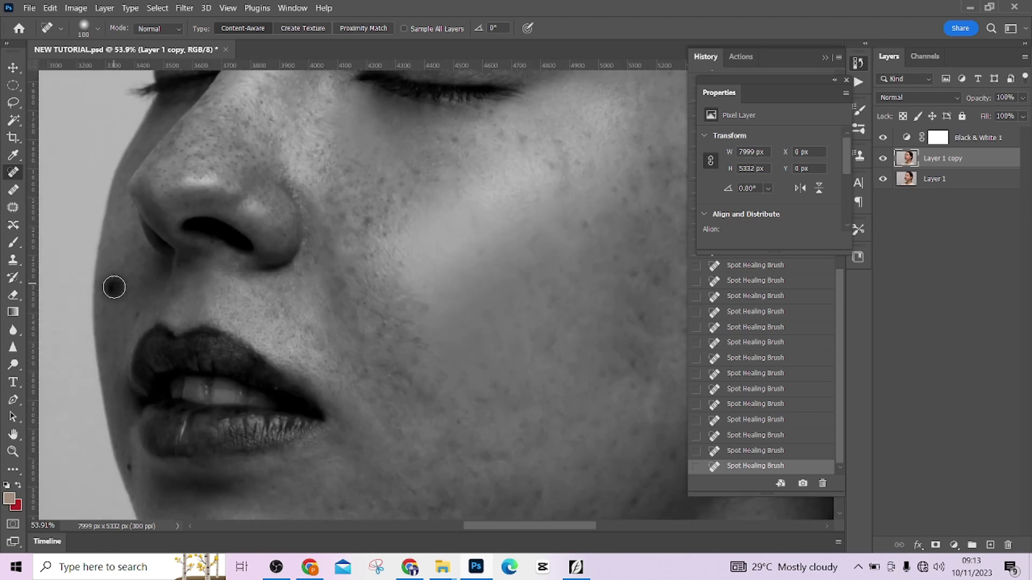
# Step: Check the retouch in color without the Black & White adjustment and heal the remaining spots on the upper cheek below the eye
pyautogui.scroll(-3, 152, 338)
pyautogui.scroll(5, 334, 202)
pyautogui.click(884, 139)
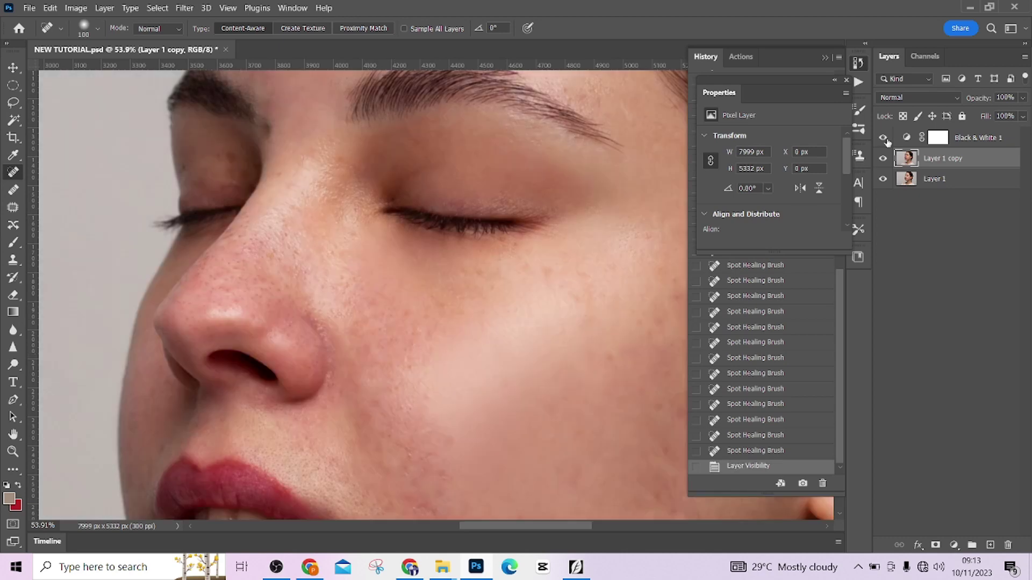
pyautogui.click(883, 139)
pyautogui.click(438, 303)
pyautogui.click(531, 269)
pyautogui.click(588, 292)
# Step: Heal the mark at the inner end of the far eyebrow and the leftover forehead spots
pyautogui.scroll(3, 222, 316)
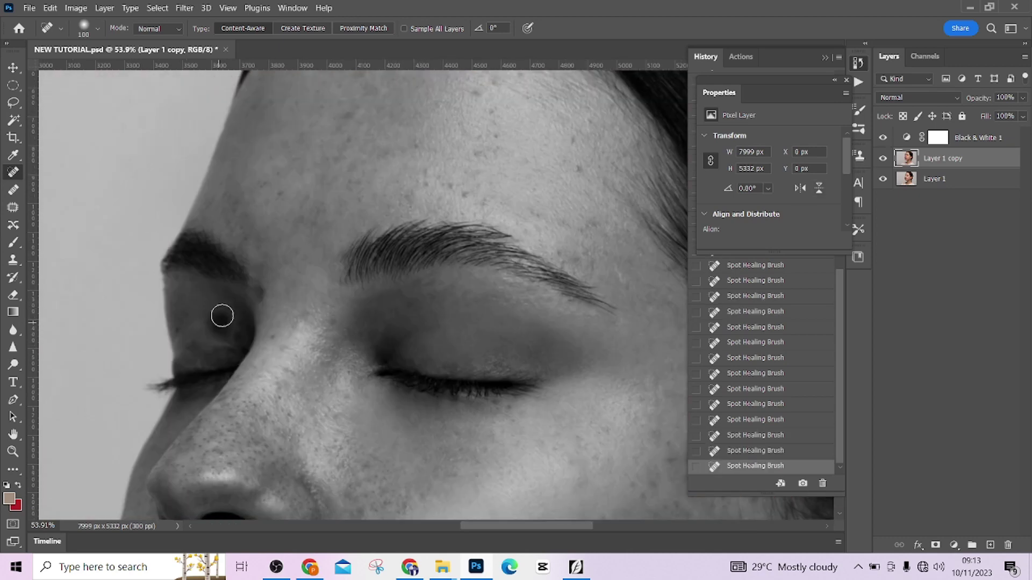
pyautogui.click(263, 294)
pyautogui.scroll(3, 301, 301)
pyautogui.click(352, 240)
pyautogui.click(393, 145)
# Step: Heal the remaining uneven patches across the near cheek and the mole on the neck
pyautogui.moveTo(632, 449); pyautogui.dragTo(405, 143)
pyautogui.click(453, 106)
pyautogui.moveTo(483, 233)
pyautogui.mouseDown()
pyautogui.moveTo(513, 168)
pyautogui.moveTo(521, 114)
pyautogui.mouseUp()
pyautogui.click(425, 201)
pyautogui.click(435, 294)
pyautogui.click(474, 310)
pyautogui.click(520, 267)
pyautogui.click(539, 187)
pyautogui.moveTo(495, 278); pyautogui.dragTo(524, 183)
pyautogui.click(512, 340)
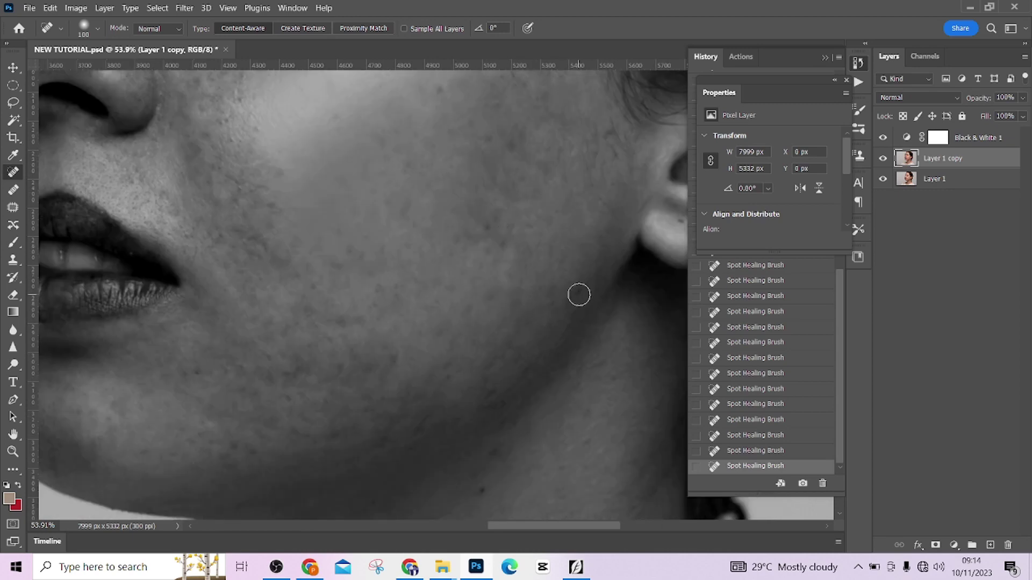
pyautogui.scroll(-3, 579, 294)
pyautogui.click(478, 302)
# Step: Heal the last forehead marks, including the patch just above the far eyebrow
pyautogui.scroll(10, 474, 308)
pyautogui.click(361, 272)
pyautogui.moveTo(416, 194); pyautogui.dragTo(430, 255)
pyautogui.moveTo(167, 304); pyautogui.dragTo(197, 339)
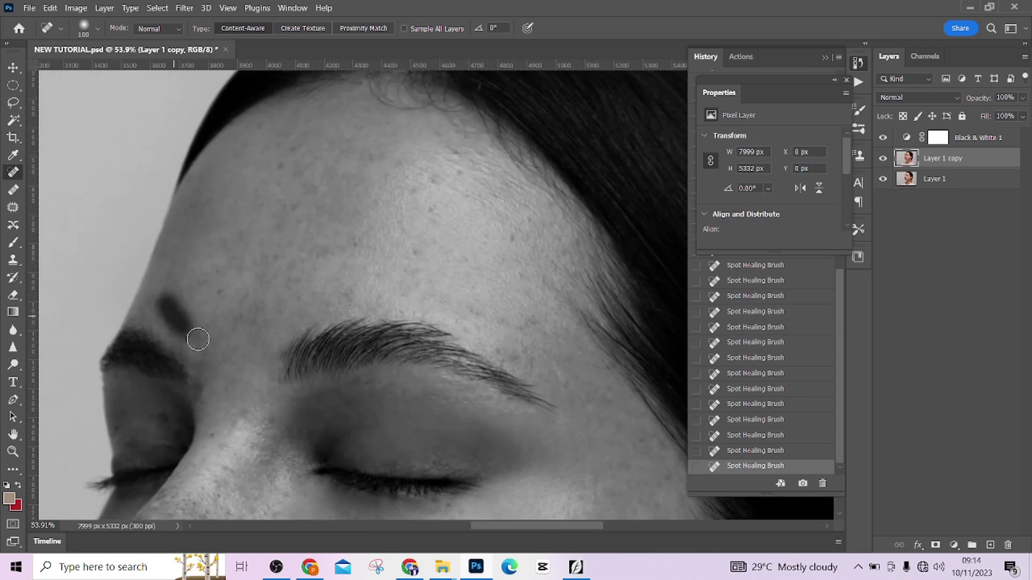
# Step: Compare the face before and after healing by switching the visibility of Layer 1 copy off and on
pyautogui.scroll(-10, 197, 339)
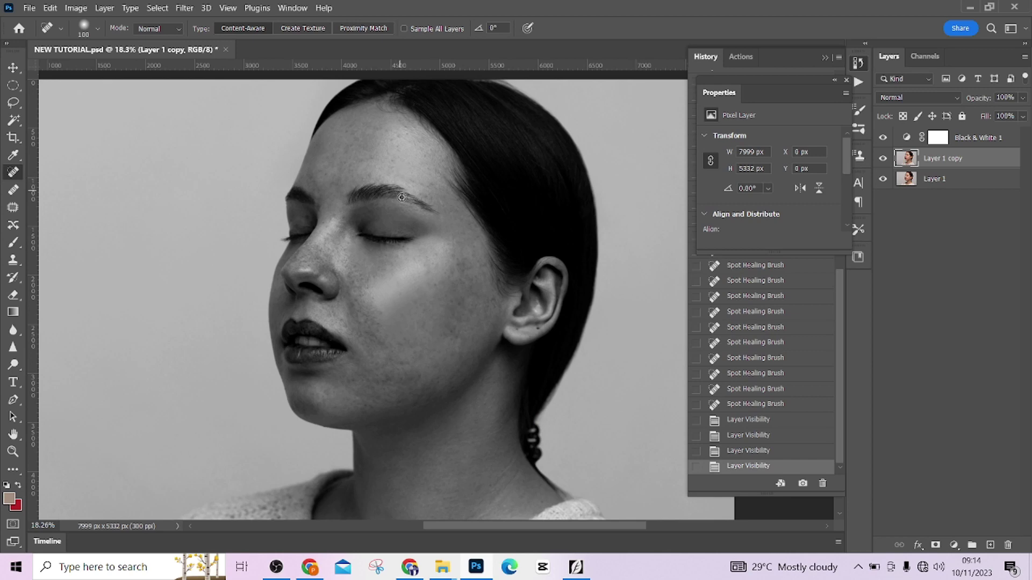
pyautogui.scroll(2, 402, 197)
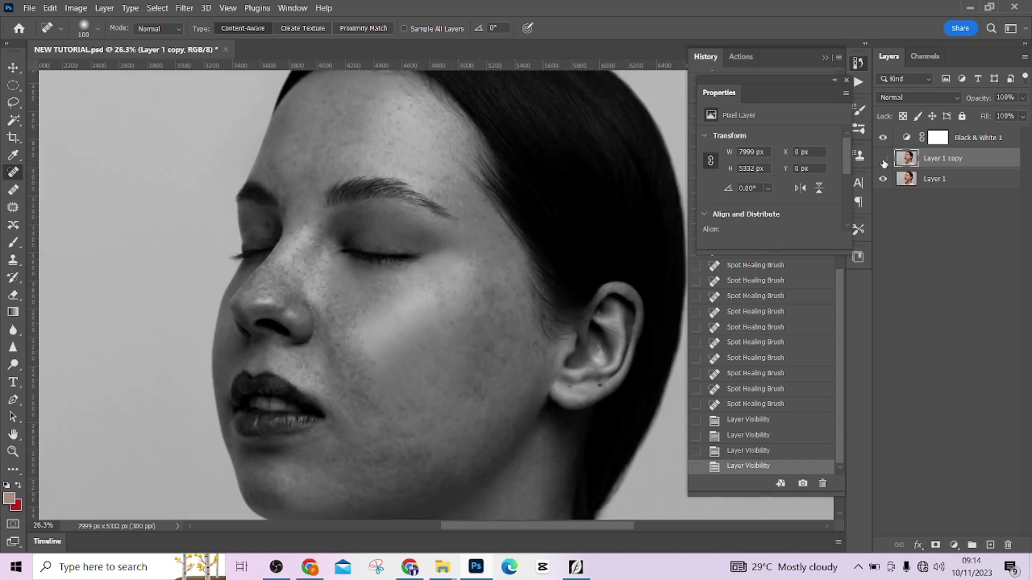
pyautogui.click(883, 160)
pyautogui.click(883, 160)
pyautogui.click(884, 160)
pyautogui.click(883, 160)
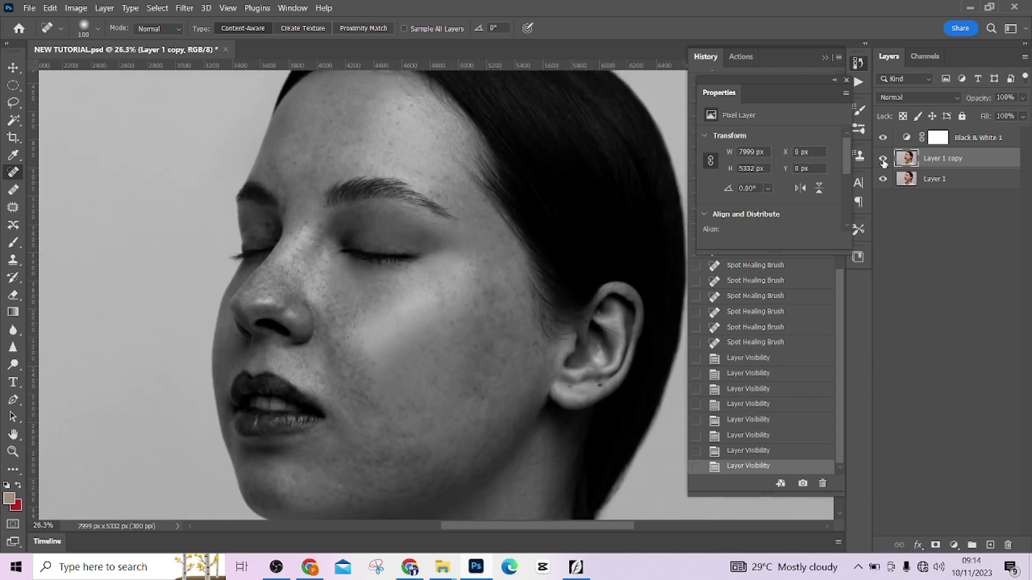
# Step: Hide the Black & White adjustment layer to show the retouched portrait in color
pyautogui.click(883, 139)
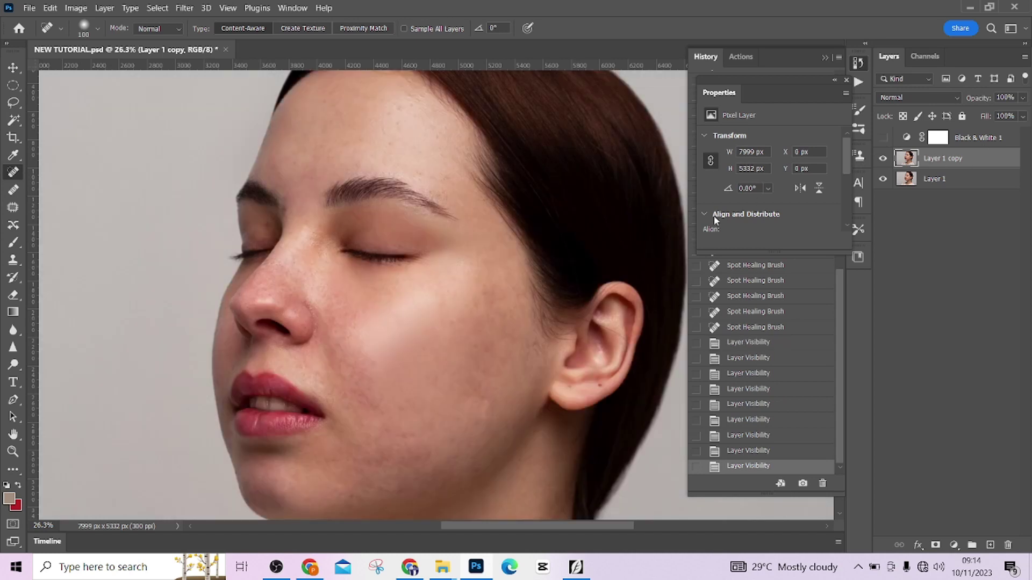
pyautogui.scroll(-3, 582, 310)
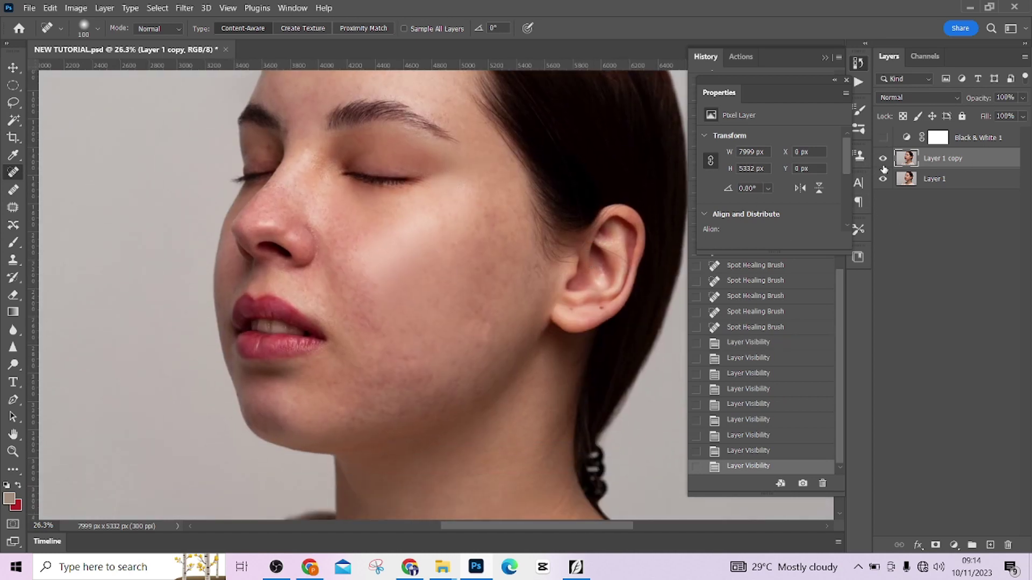
# Step: Check Layer 1 copy against the original and delete the Black & White 1 adjustment layer
pyautogui.click(883, 160)
pyautogui.click(882, 159)
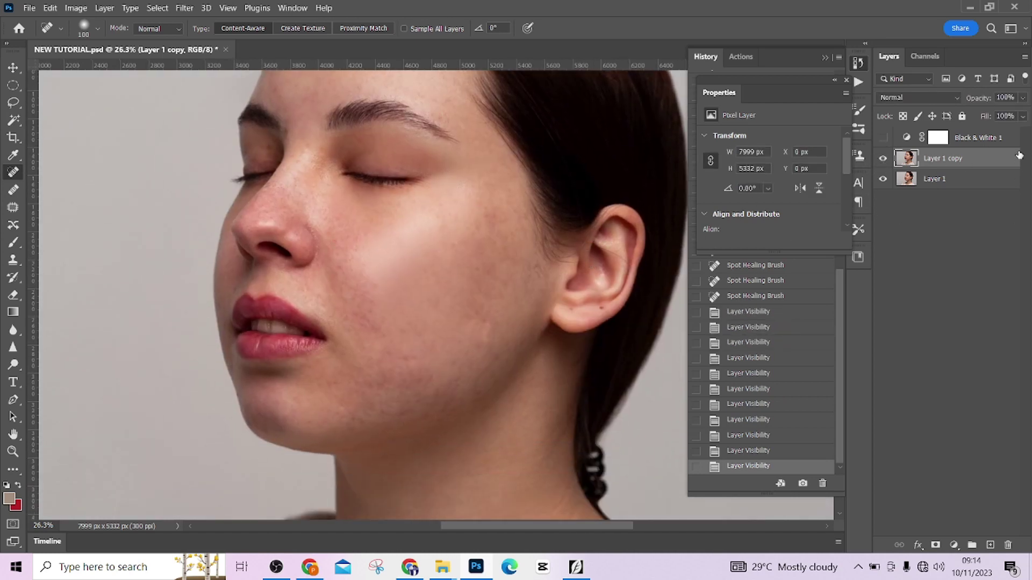
pyautogui.moveTo(1015, 141); pyautogui.dragTo(1008, 544)
# Step: Examine the healed skin across the cheek, forehead and chin, both up close and in the wider portrait
pyautogui.scroll(-3, 469, 339)
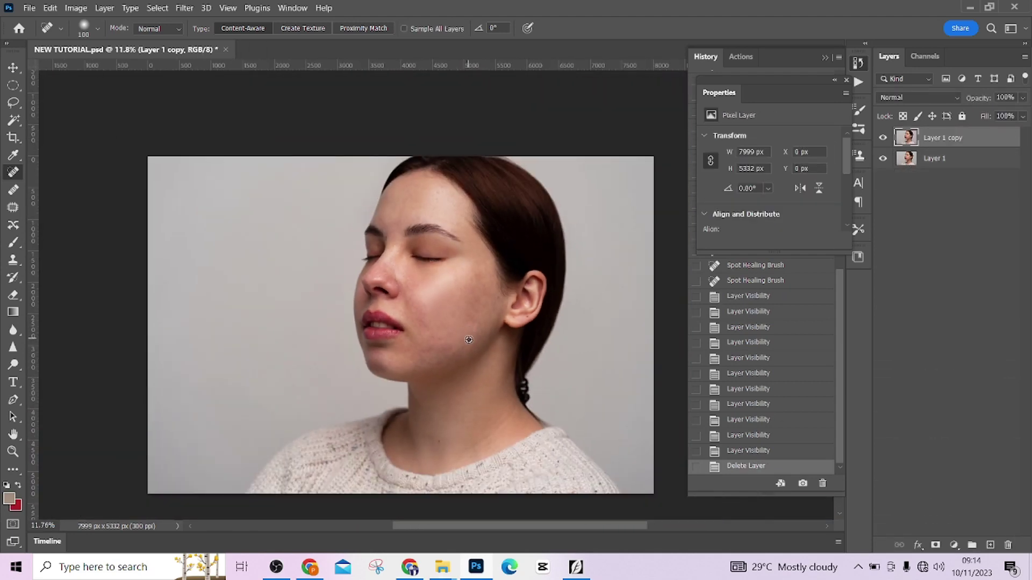
pyautogui.scroll(4, 433, 310)
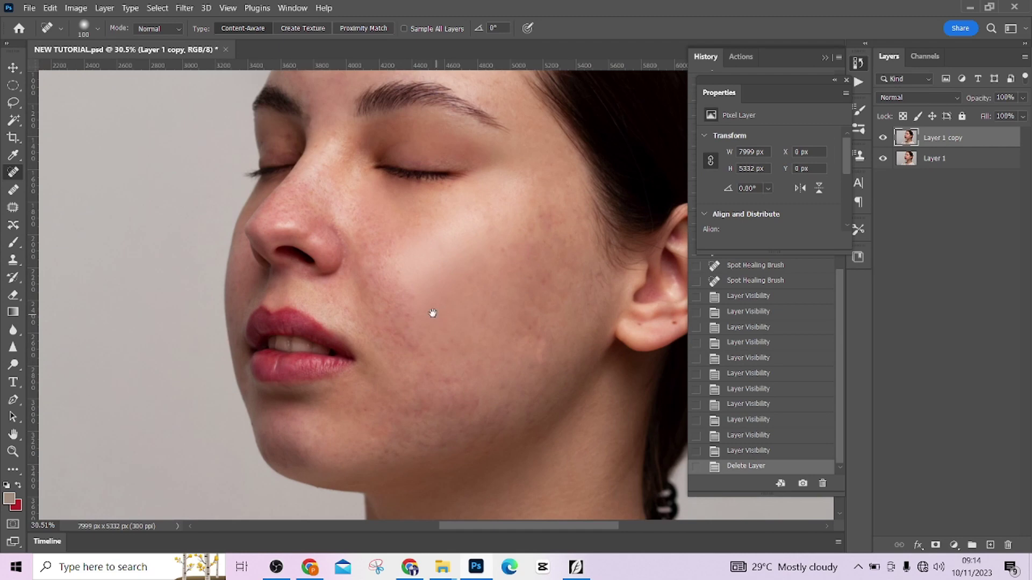
pyautogui.moveTo(432, 313); pyautogui.dragTo(431, 415)
pyautogui.scroll(-3, 457, 323)
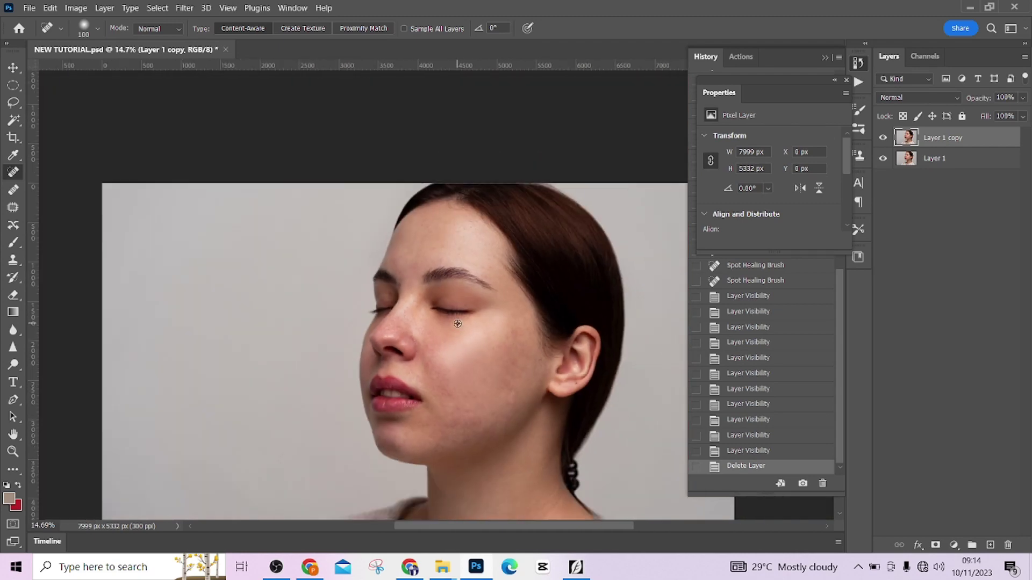
pyautogui.scroll(-1, 457, 324)
pyautogui.scroll(4, 465, 379)
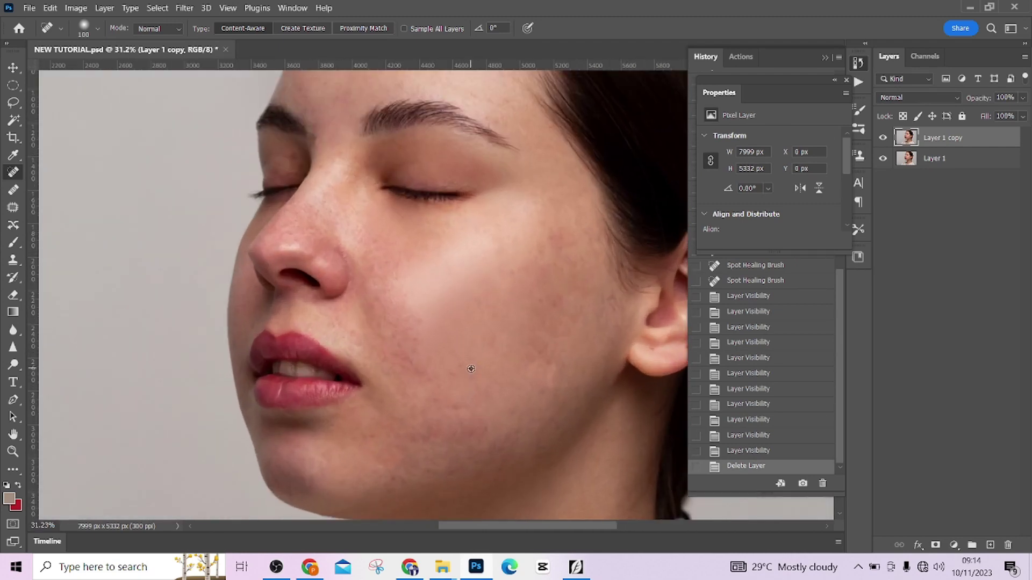
pyautogui.moveTo(426, 319); pyautogui.dragTo(429, 340)
pyautogui.scroll(-2, 429, 253)
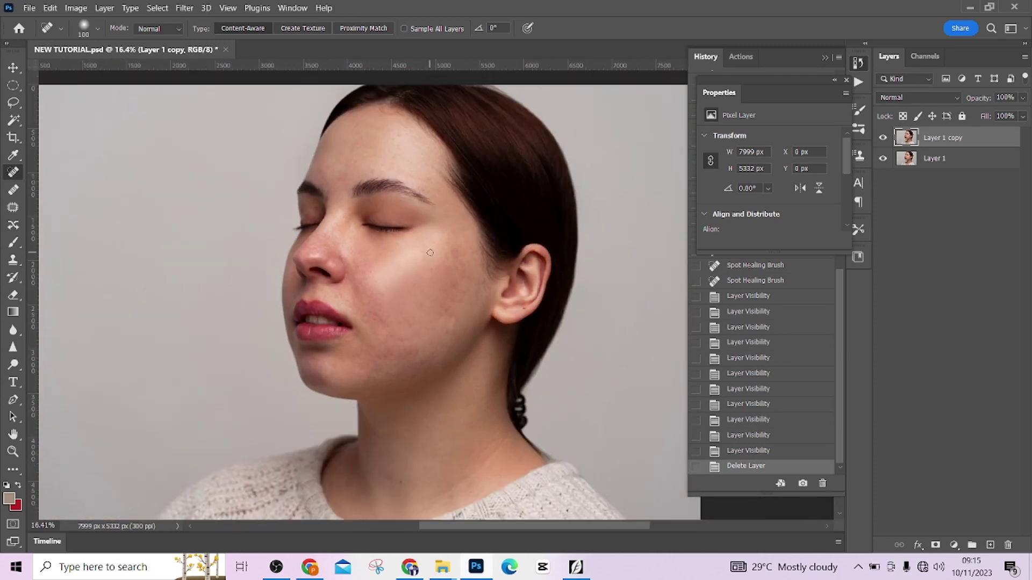
# Step: Flatten the image and make two duplicate layers of the Background
pyautogui.rightClick(964, 159)
pyautogui.click(516, 303)
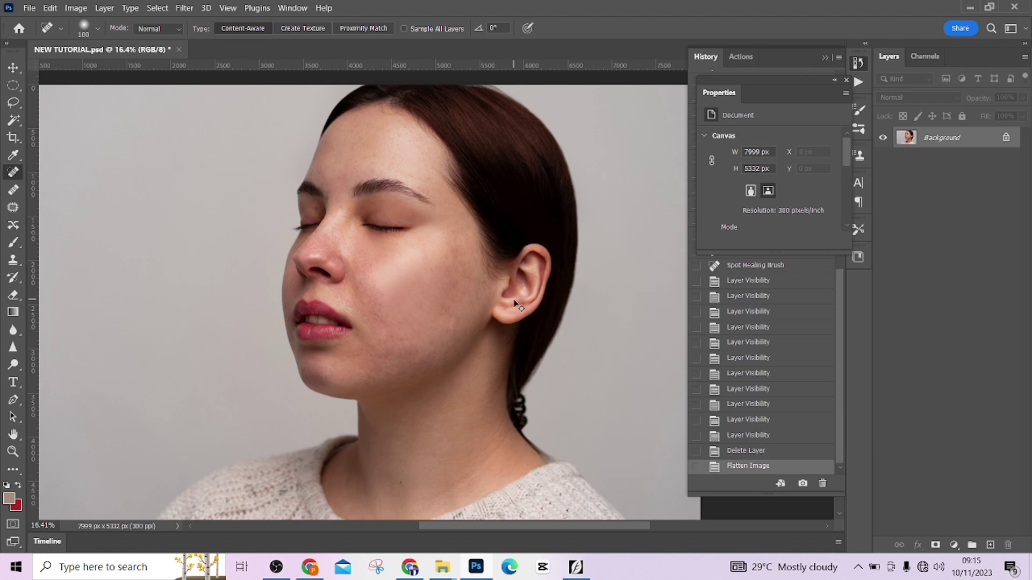
pyautogui.hotkey('ctrl', 'j')
pyautogui.hotkey('ctrl', 'j')
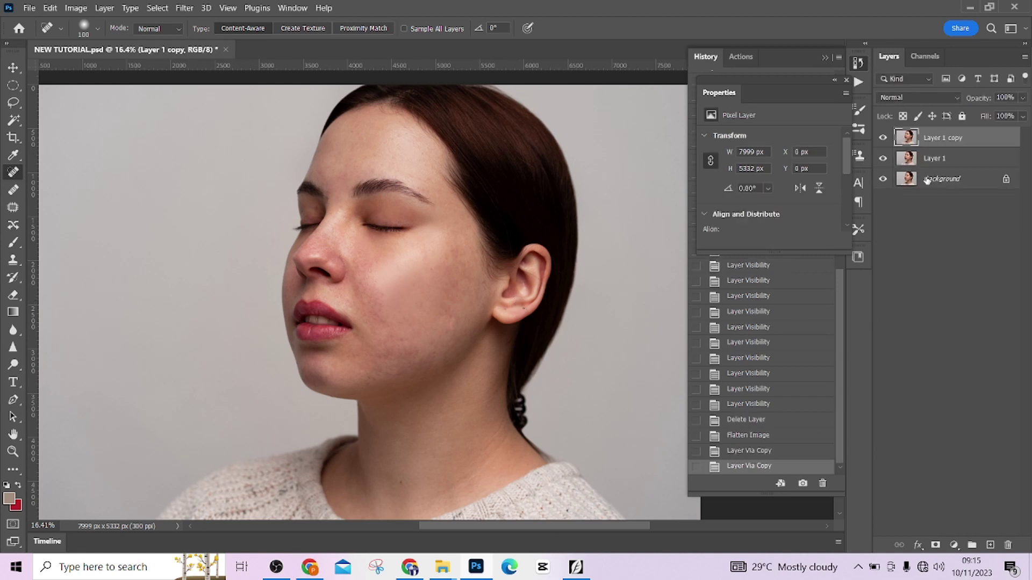
# Step: Rename the lower duplicate layer "l" and the upper duplicate layer "h"
pyautogui.doubleClick(933, 160)
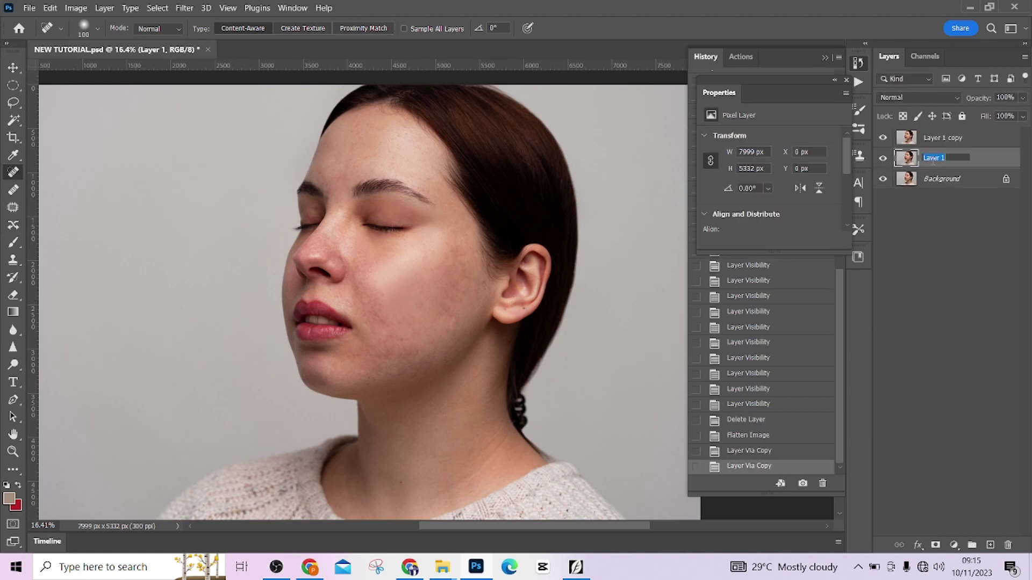
pyautogui.press('BackSpace')
pyautogui.doubleClick(953, 138)
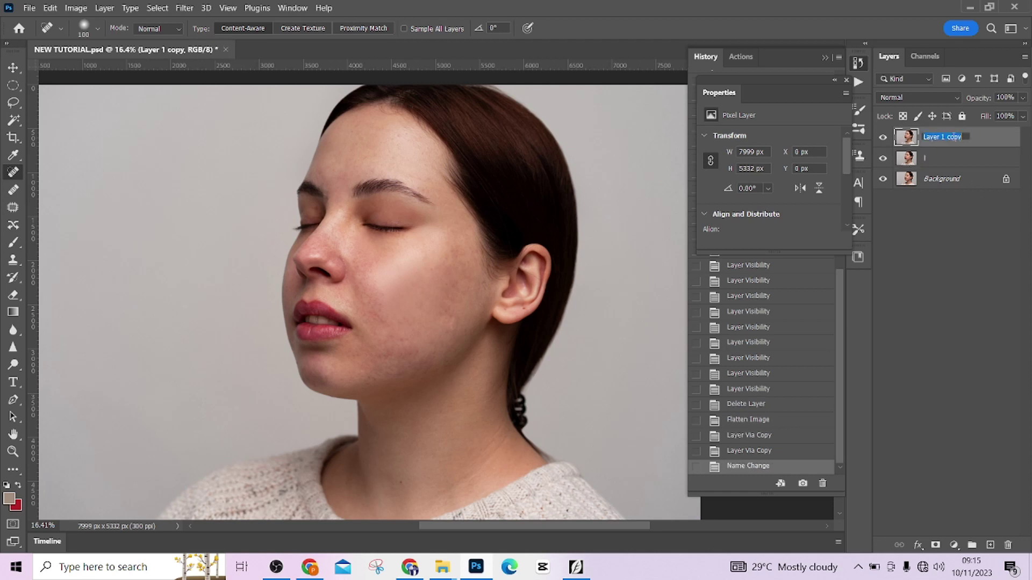
pyautogui.write('H')
pyautogui.click(942, 163)
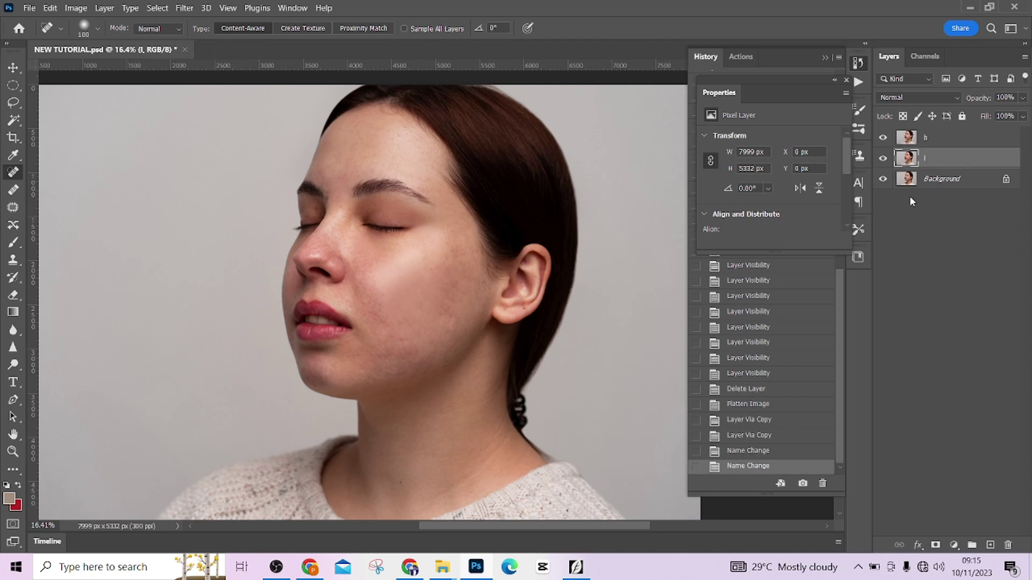
# Step: Hide layer h and start a Gaussian Blur on layer l with the radius lowered to 0.1 pixels, keeping the face in view
pyautogui.click(882, 138)
pyautogui.click(184, 7)
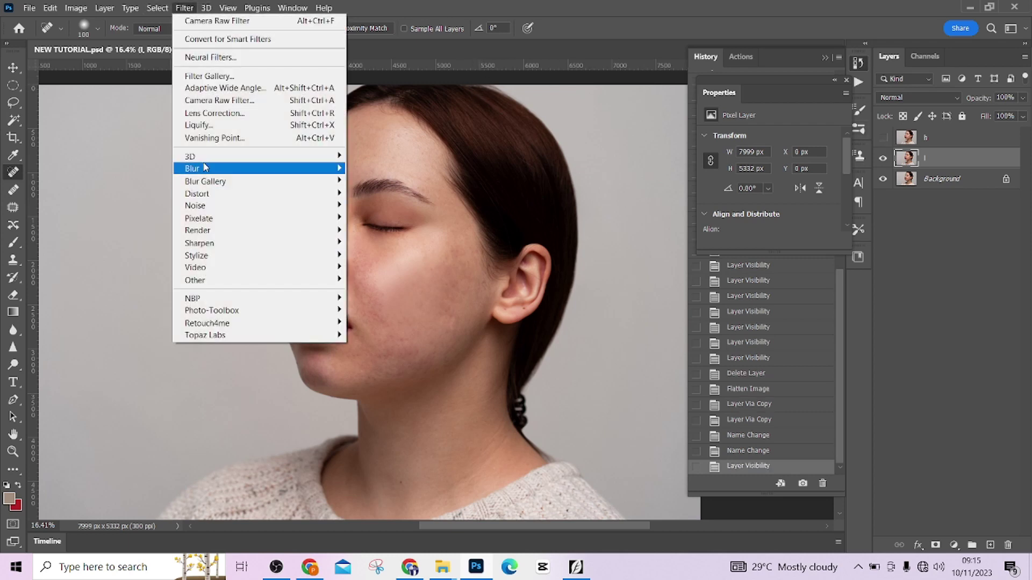
pyautogui.moveTo(204, 168)
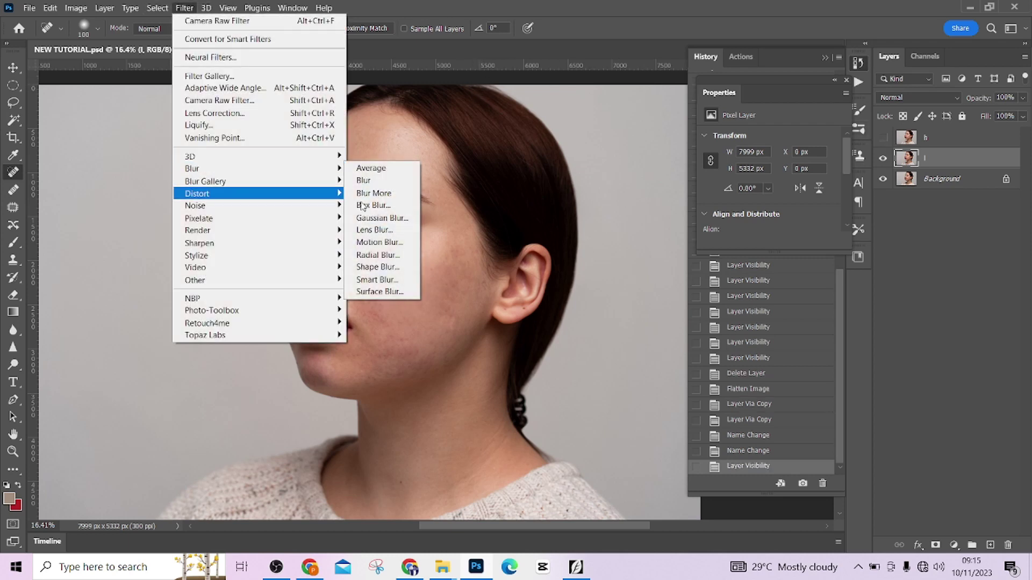
pyautogui.click(398, 222)
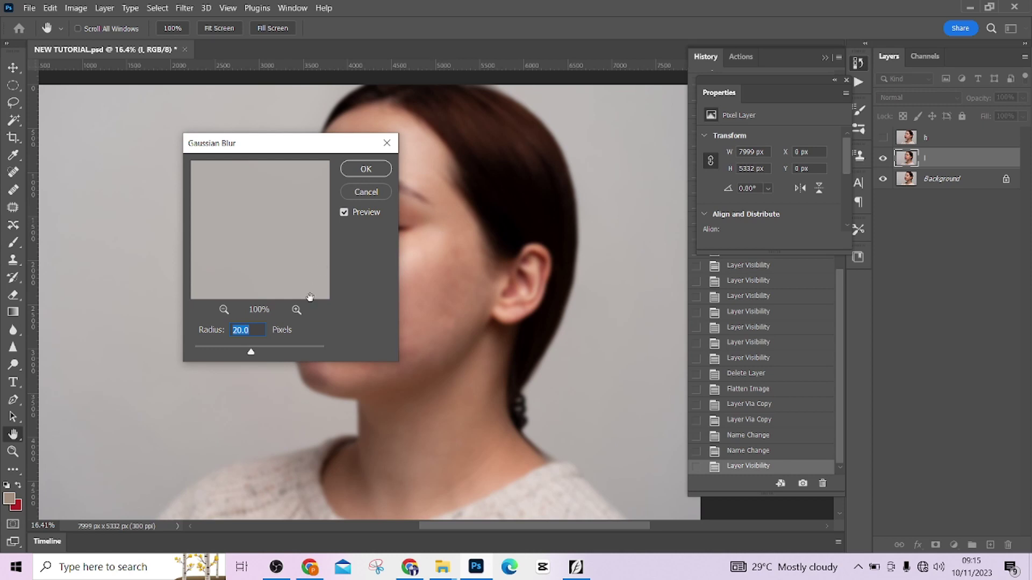
pyautogui.moveTo(253, 351); pyautogui.dragTo(194, 351)
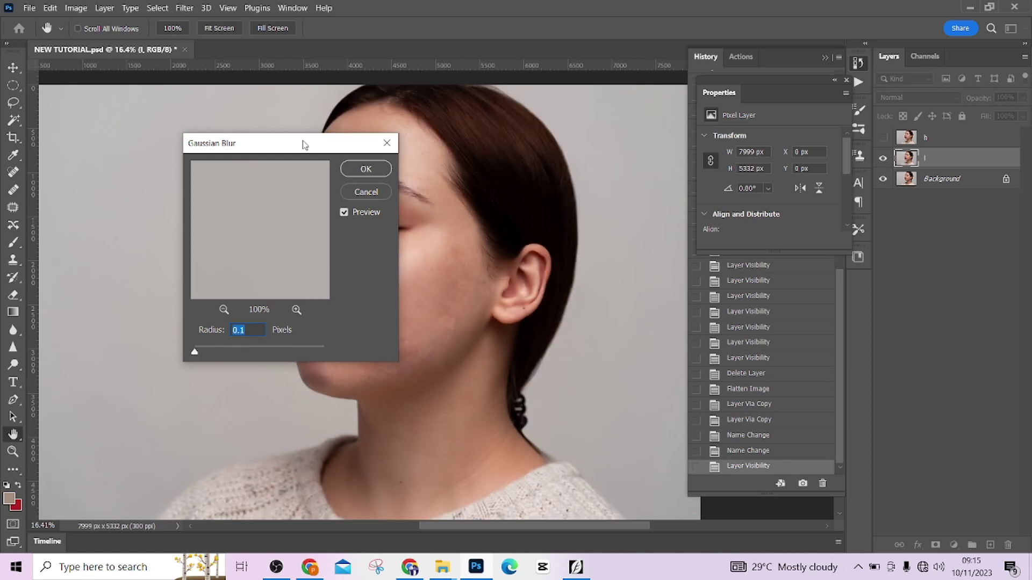
pyautogui.moveTo(303, 144); pyautogui.dragTo(197, 139)
pyautogui.press('ctrl')
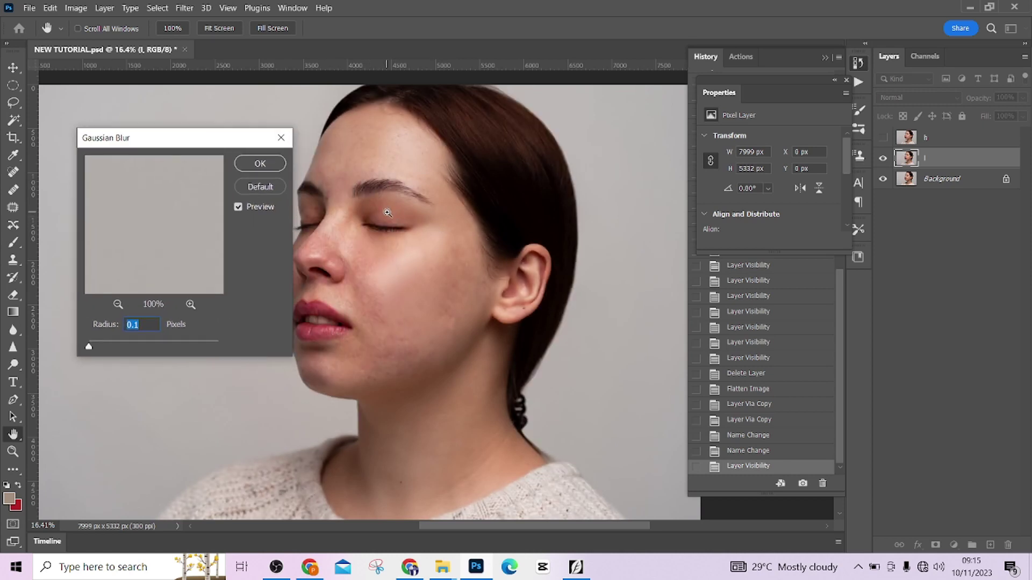
pyautogui.keyDown('ctrl'); pyautogui.click(387, 213); pyautogui.keyUp('ctrl')
pyautogui.keyDown('ctrl'); pyautogui.click(386, 213); pyautogui.keyUp('ctrl')
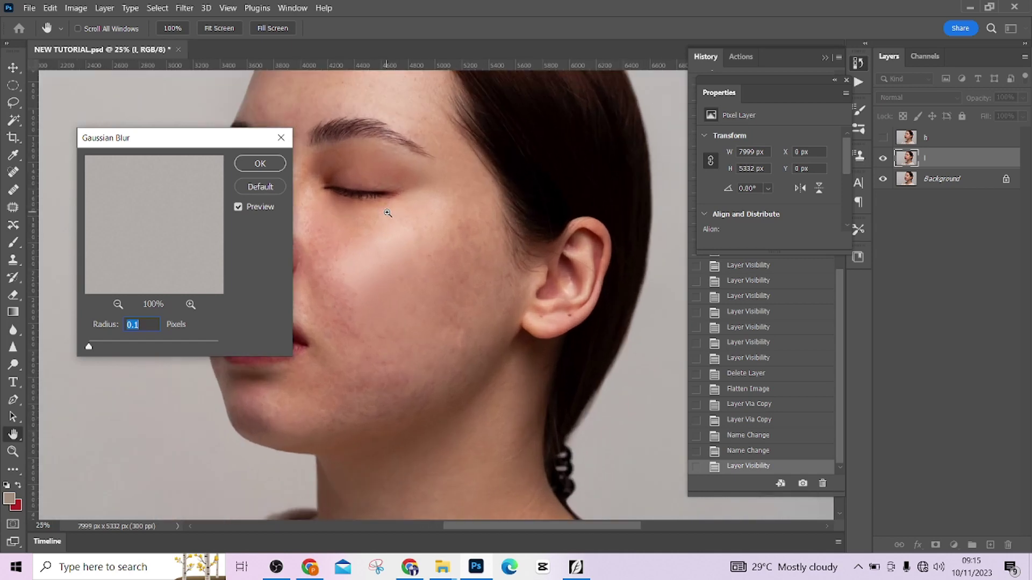
pyautogui.moveTo(427, 298); pyautogui.dragTo(509, 311)
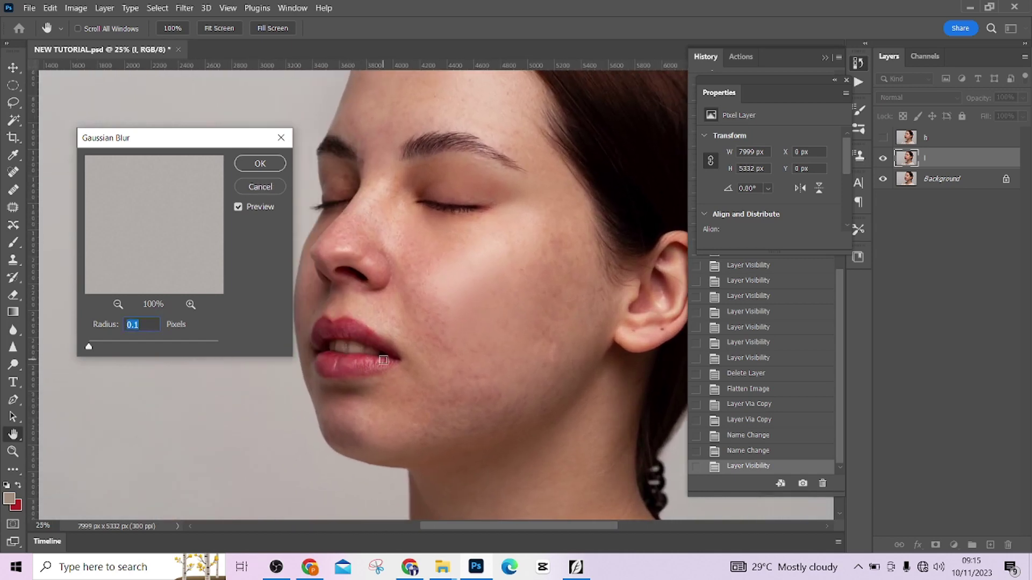
# Step: Set the Gaussian Blur radius to 9 pixels, check the softened skin and apply the blur to layer l
pyautogui.moveTo(94, 346); pyautogui.dragTo(131, 346)
pyautogui.write('9')
pyautogui.moveTo(318, 329); pyautogui.dragTo(290, 392)
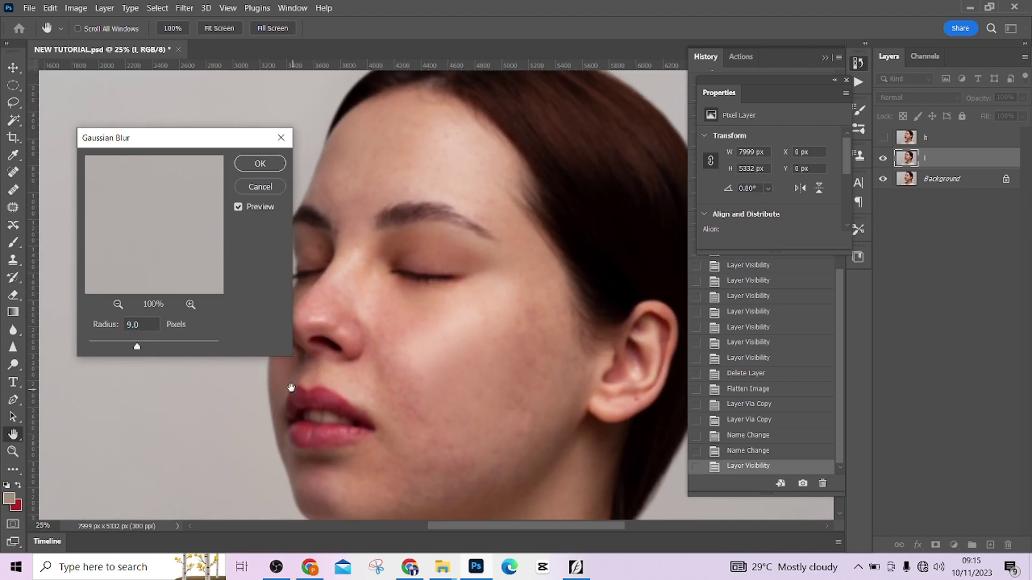
pyautogui.keyDown('ctrl'); pyautogui.click(289, 385); pyautogui.keyUp('ctrl')
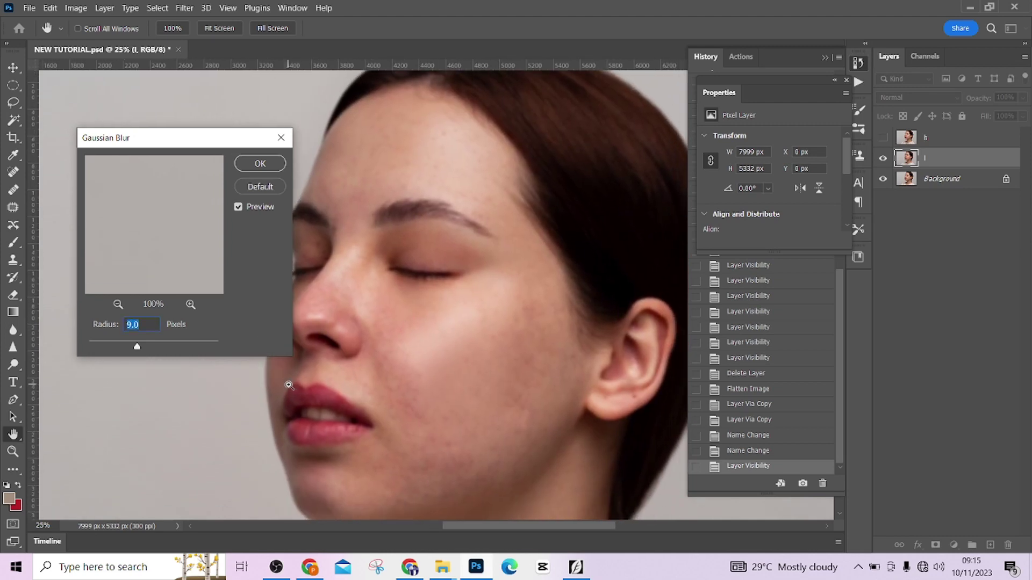
pyautogui.keyDown('ctrl'); pyautogui.click(289, 386); pyautogui.keyUp('ctrl')
pyautogui.keyDown('ctrl'); pyautogui.click(289, 385); pyautogui.keyUp('ctrl')
pyautogui.keyDown('alt'); pyautogui.click(290, 385); pyautogui.keyUp('alt')
pyautogui.keyDown('alt'); pyautogui.click(289, 385); pyautogui.keyUp('alt')
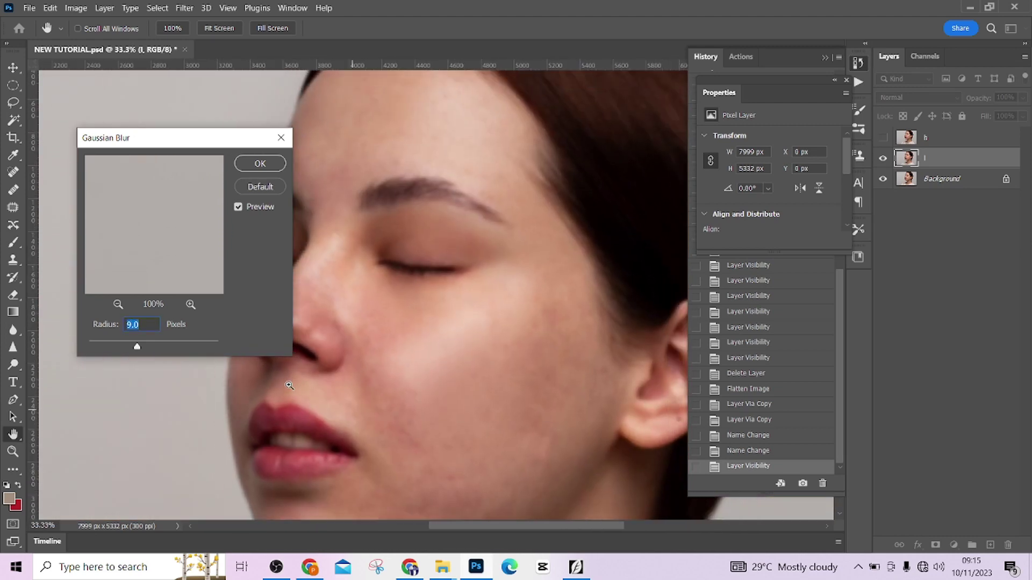
pyautogui.keyDown('alt'); pyautogui.click(289, 385); pyautogui.keyUp('alt')
pyautogui.click(259, 164)
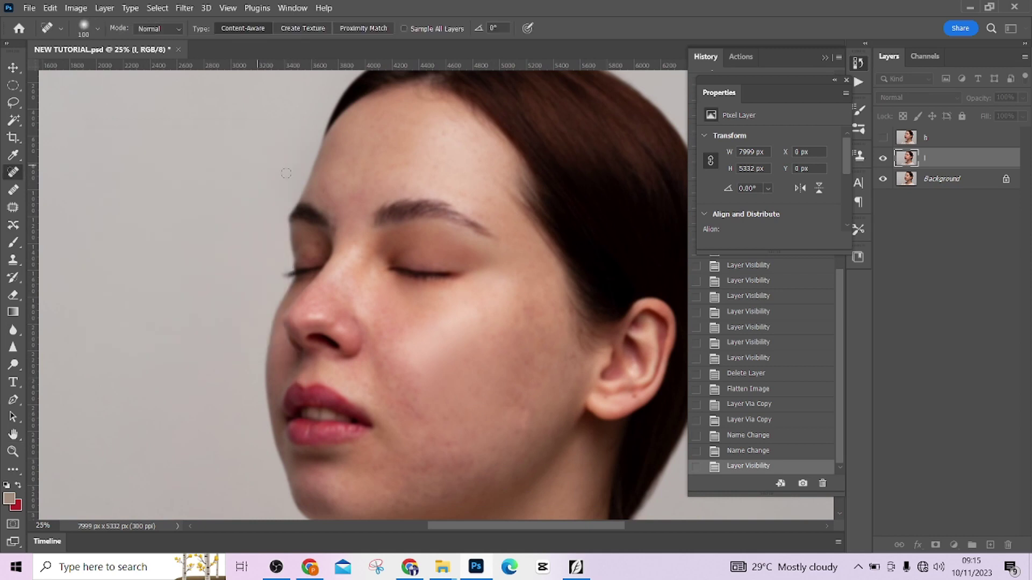
# Step: Show layer h and use Apply Image on it with layer l as source, RGB channel, Subtract blending, scale 2 and offset 128
pyautogui.click(882, 139)
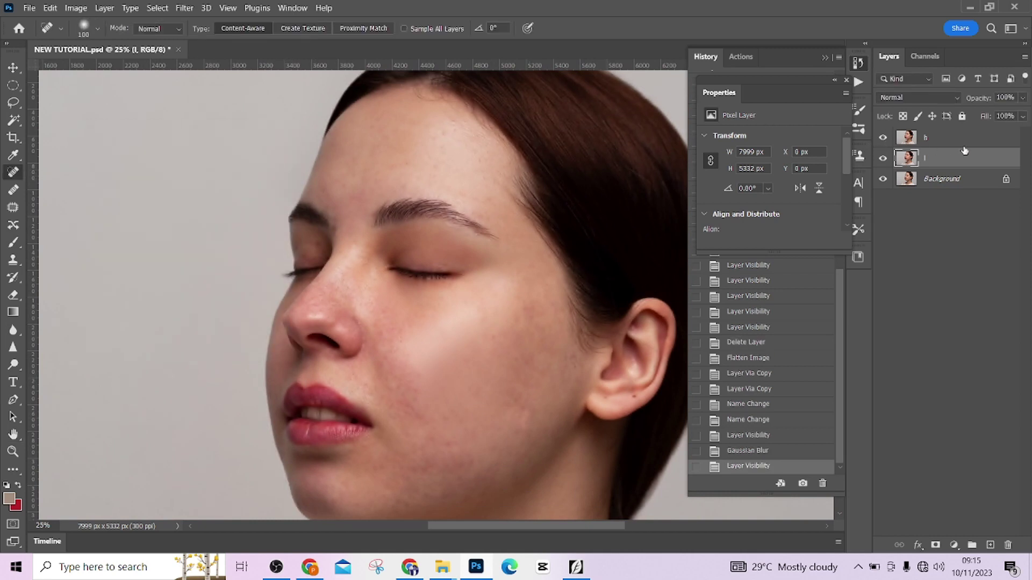
pyautogui.click(963, 143)
pyautogui.click(76, 9)
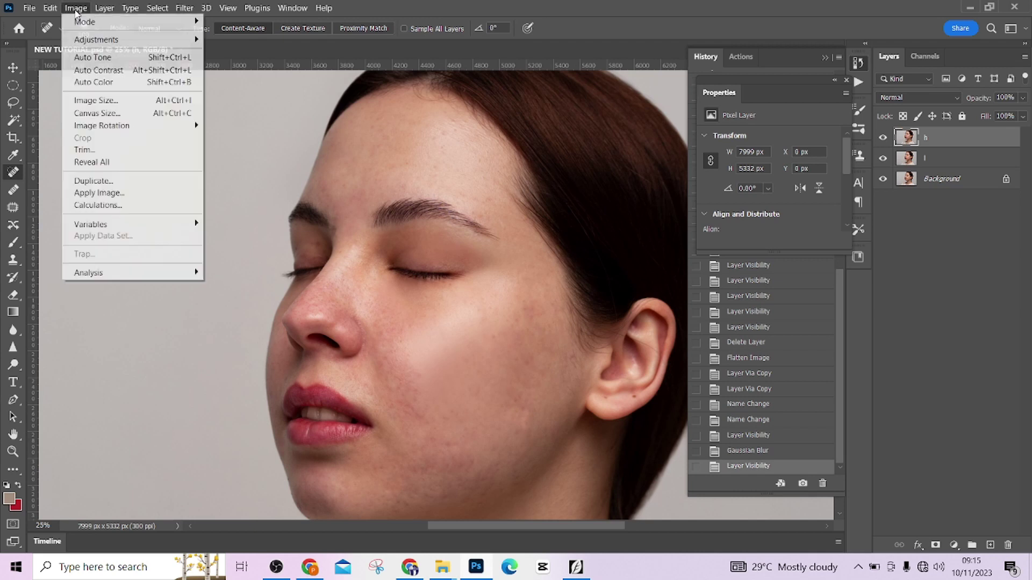
pyautogui.click(100, 193)
pyautogui.click(433, 155)
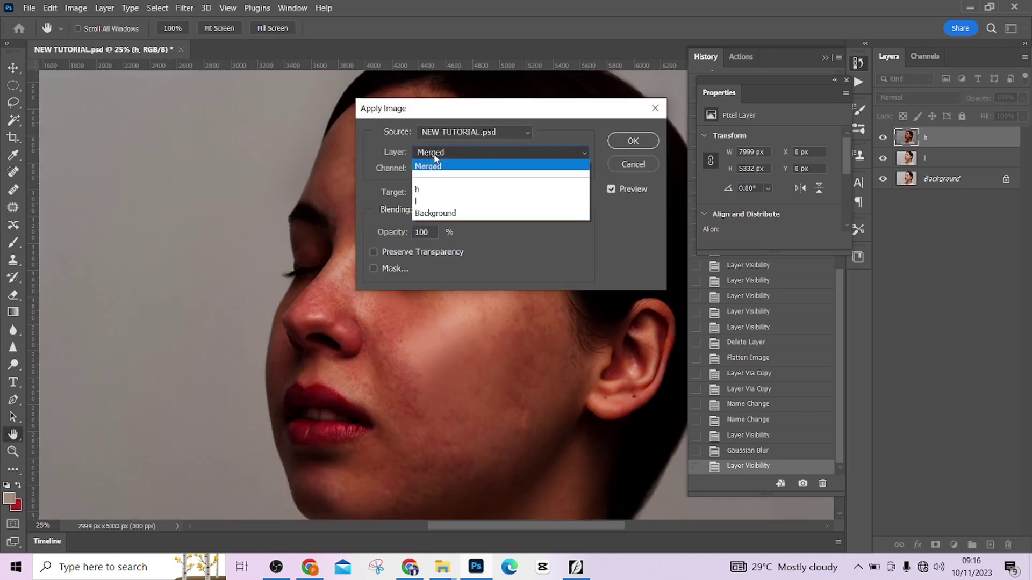
pyautogui.click(430, 196)
pyautogui.click(456, 209)
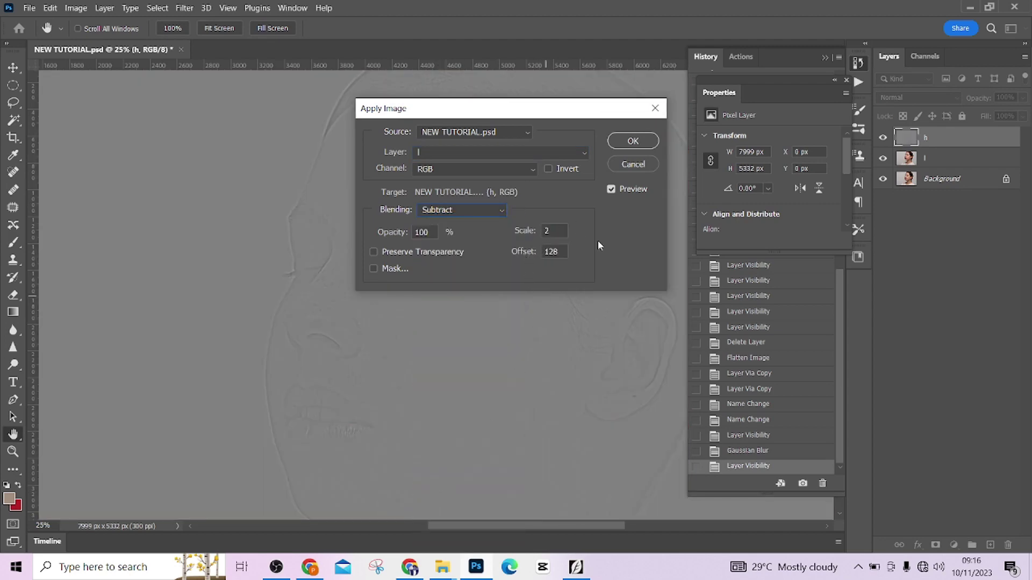
pyautogui.click(633, 141)
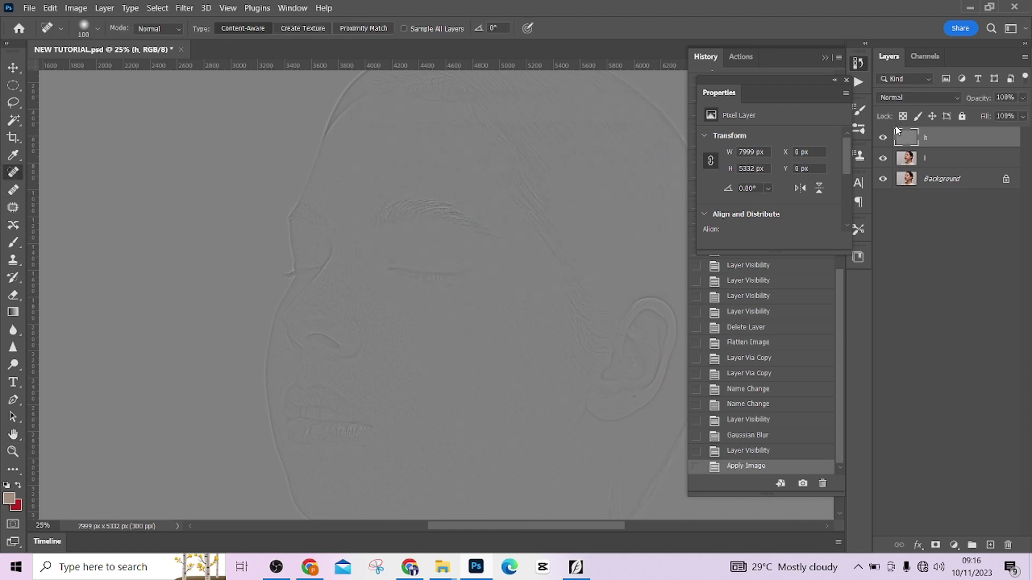
# Step: Set layer h's blend mode to Linear Light and group it with layer l
pyautogui.click(908, 95)
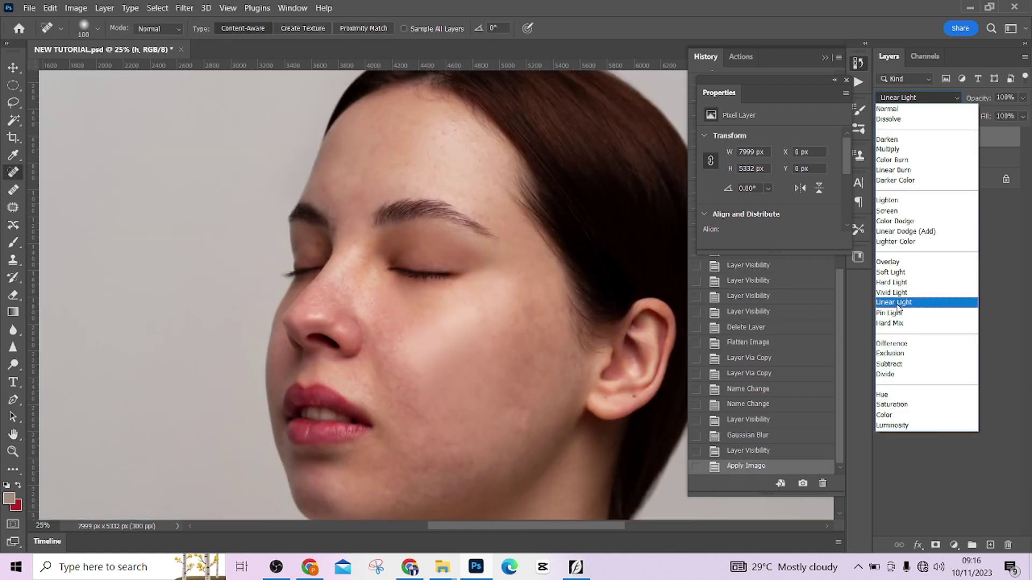
pyautogui.click(898, 302)
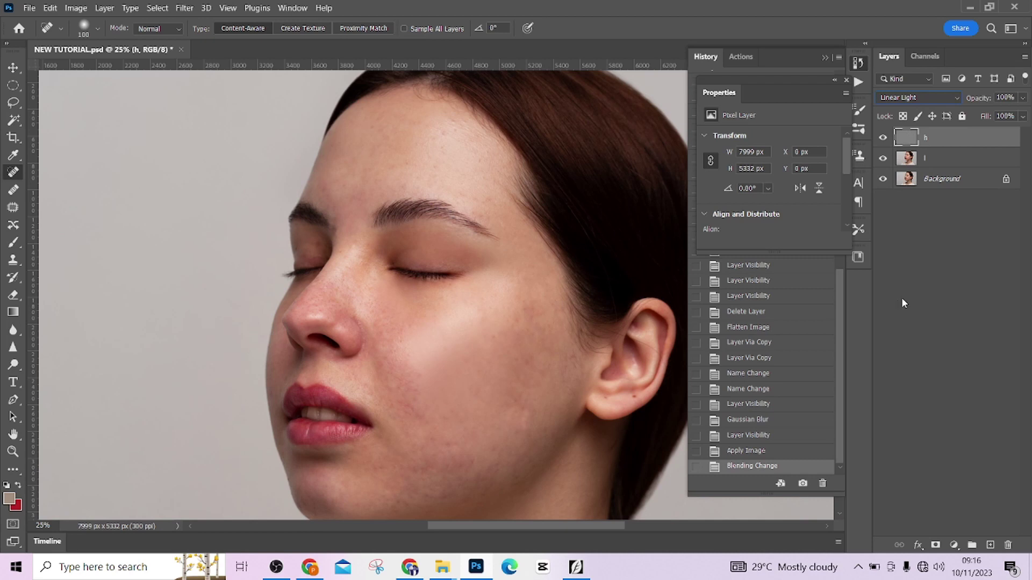
pyautogui.keyDown('shift'); pyautogui.click(935, 159); pyautogui.keyUp('shift')
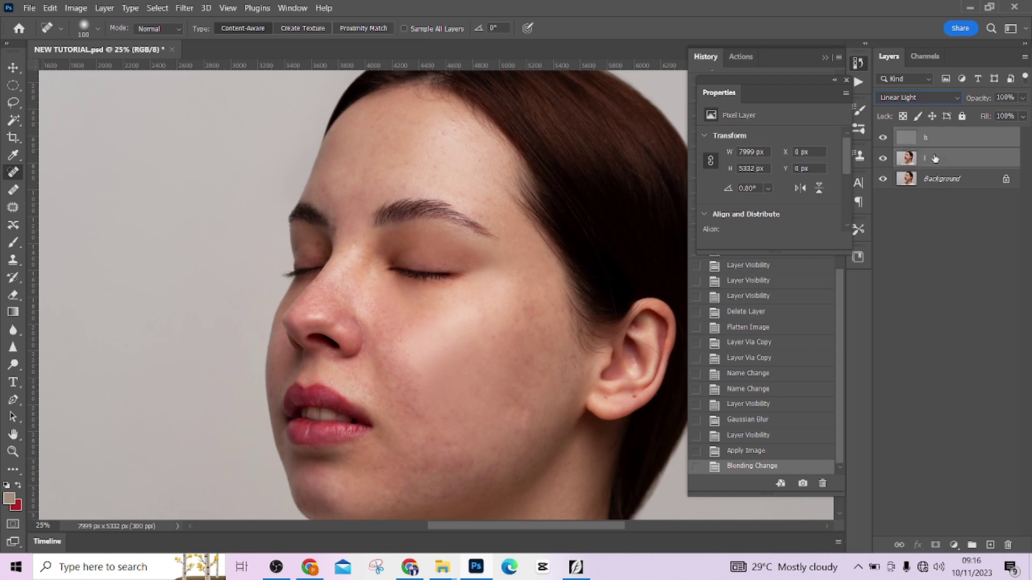
pyautogui.hotkey('ctrl', 'g')
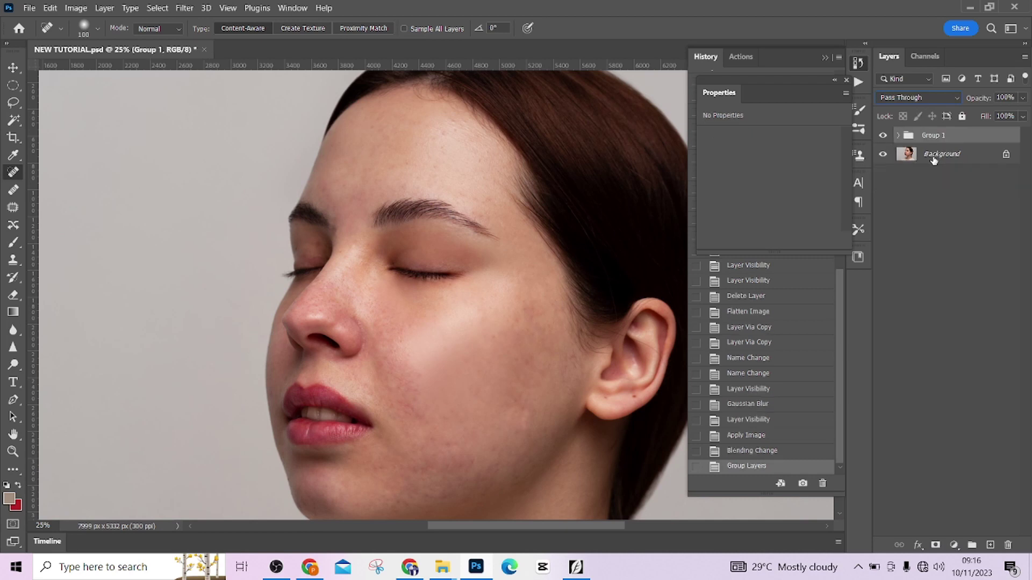
# Step: Compare the portrait with Group 1 hidden and shown, leave the group visible and expand it
pyautogui.click(883, 137)
pyautogui.click(883, 137)
pyautogui.click(883, 137)
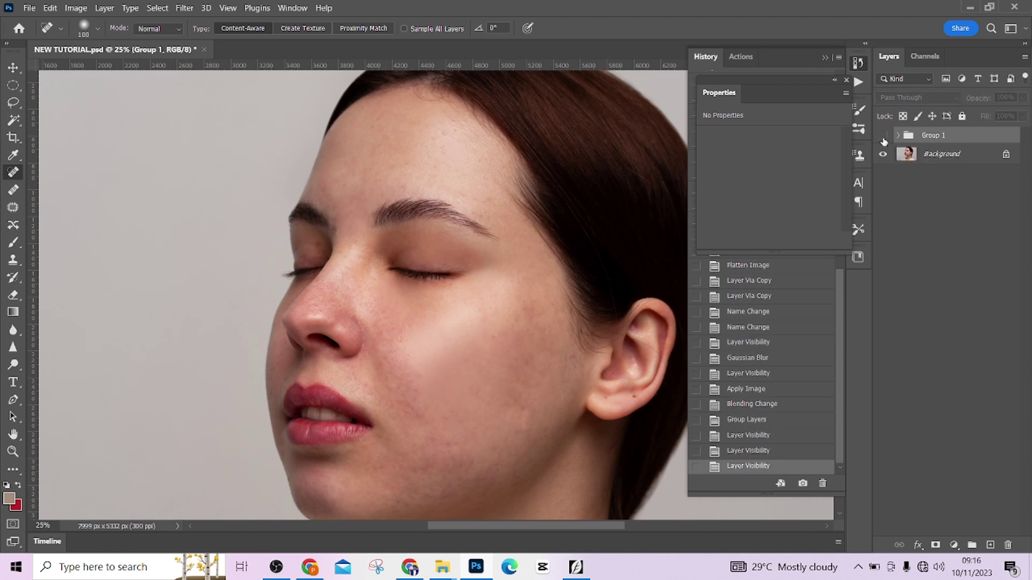
pyautogui.click(883, 139)
pyautogui.click(883, 140)
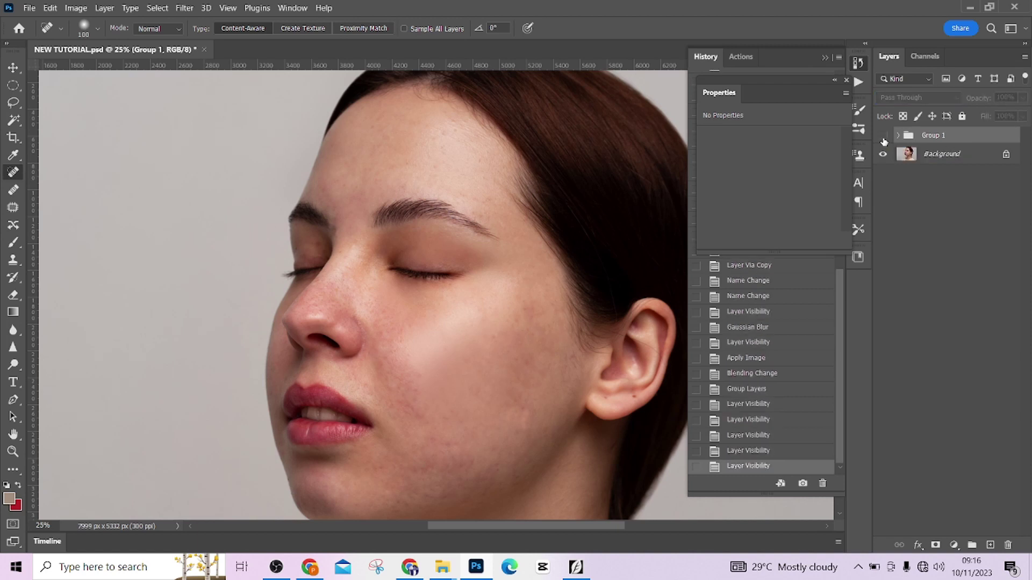
pyautogui.click(884, 140)
pyautogui.click(883, 140)
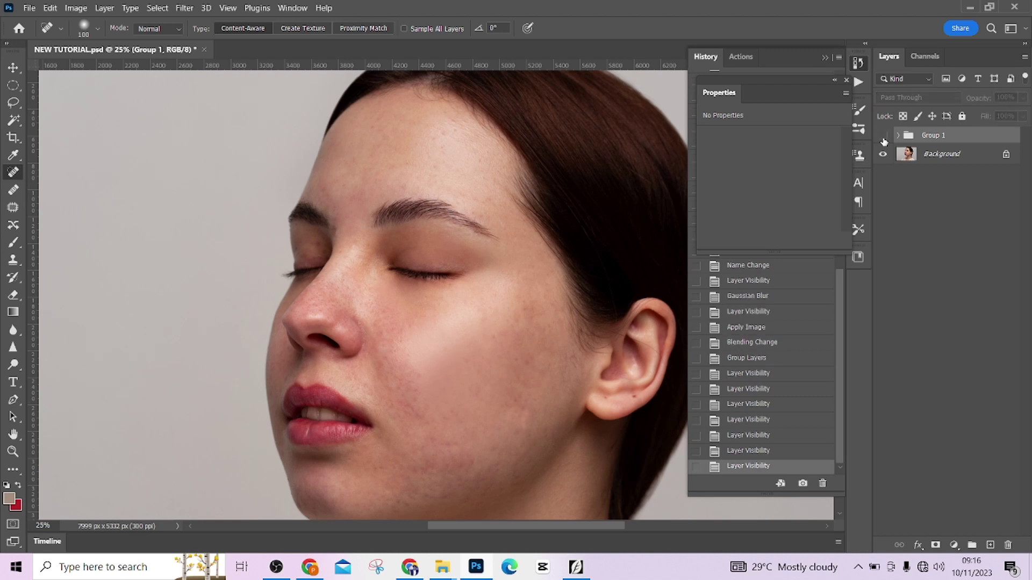
pyautogui.click(883, 140)
pyautogui.click(897, 135)
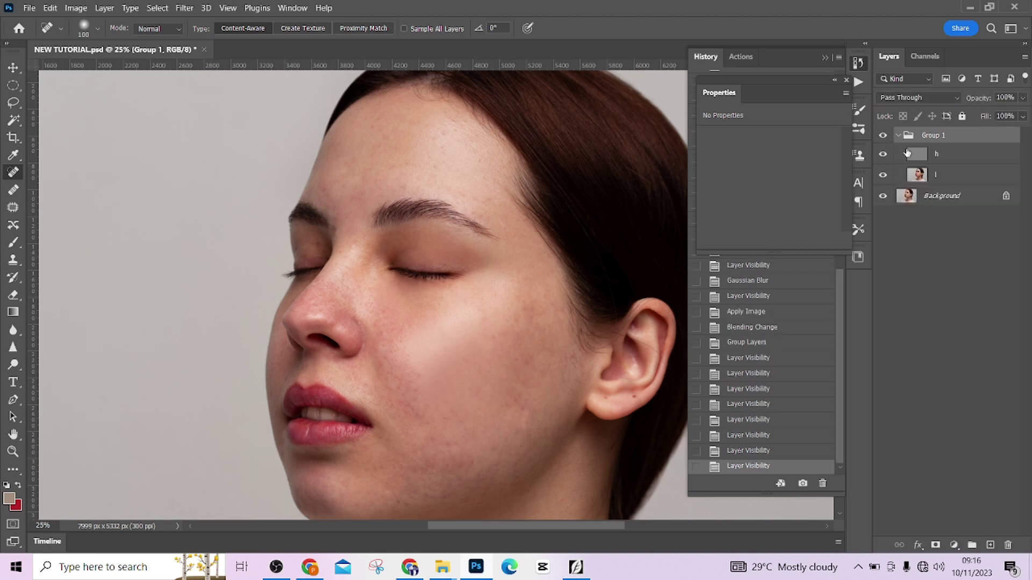
# Step: Duplicate layer l and convert the copy into a smart object for smart filters
pyautogui.click(950, 176)
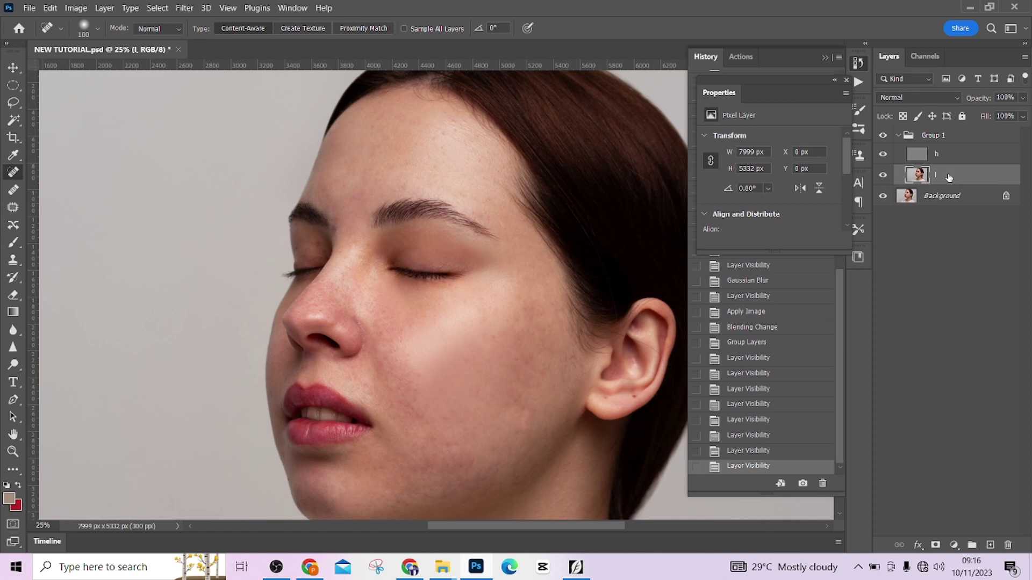
pyautogui.hotkey('ctrl', 'j')
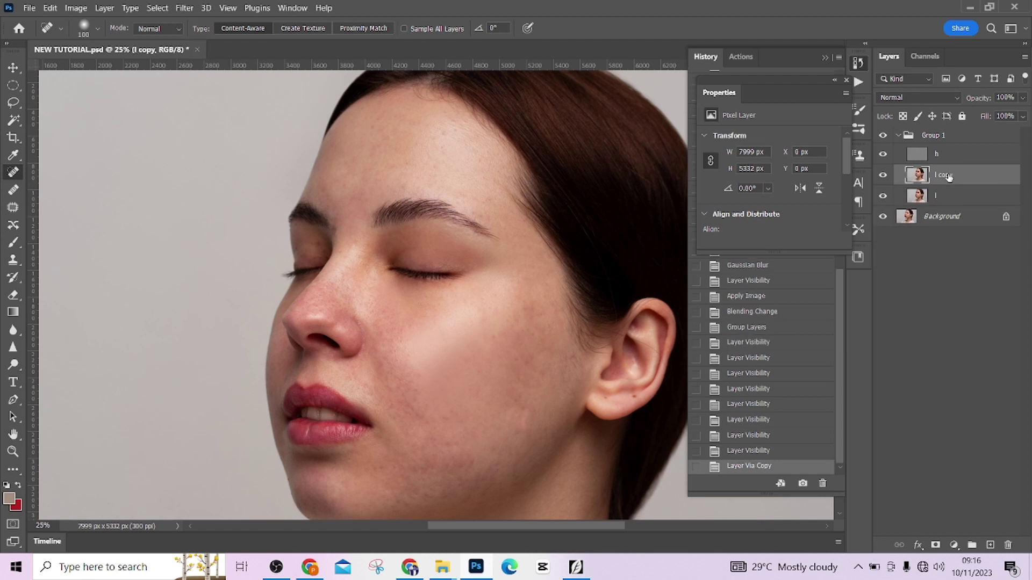
pyautogui.click(184, 8)
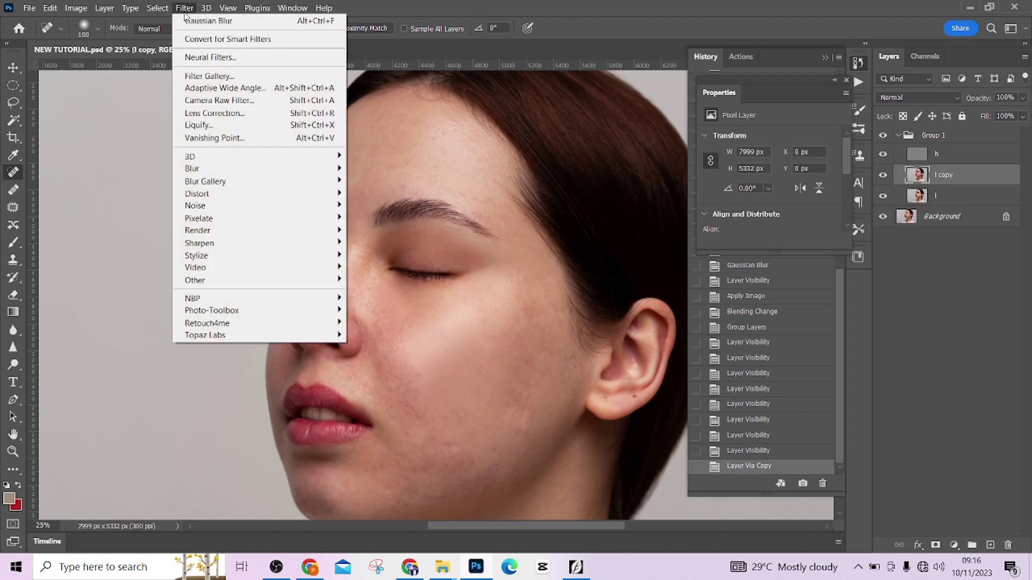
pyautogui.rightClick(975, 181)
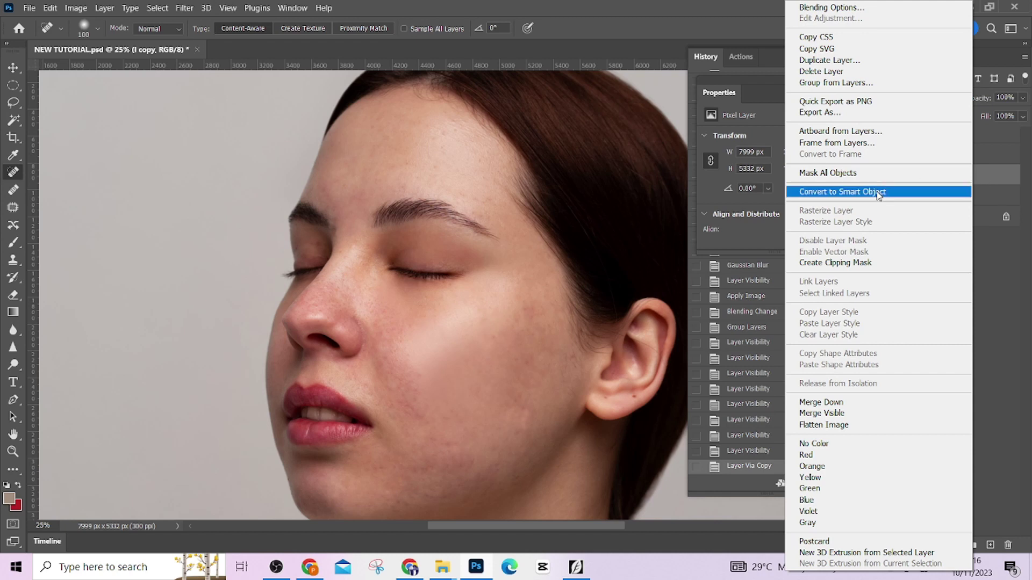
pyautogui.click(1001, 180)
pyautogui.click(184, 8)
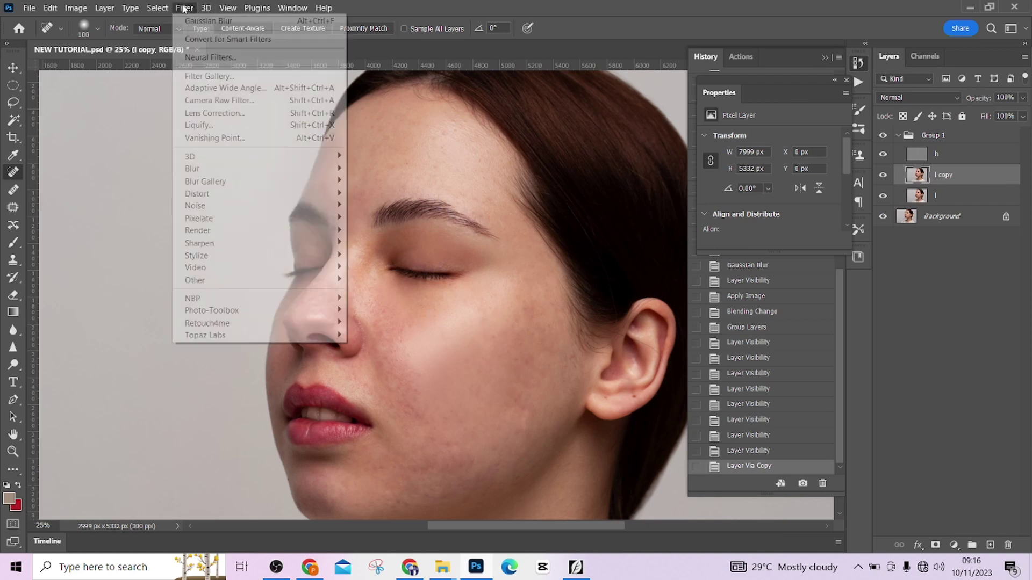
pyautogui.click(227, 41)
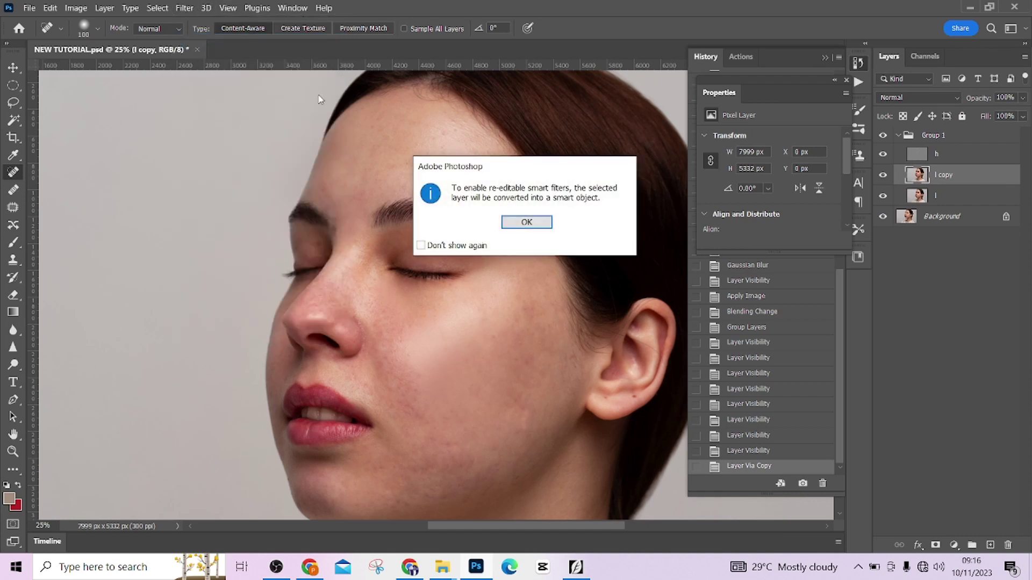
pyautogui.click(527, 223)
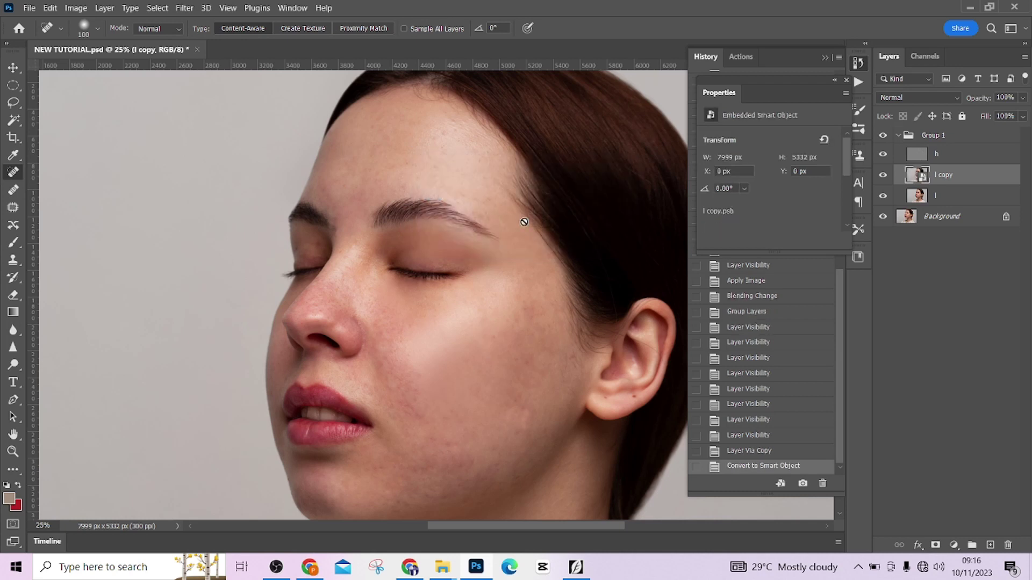
# Step: Apply a Gaussian Blur with a radius of 35 pixels to l copy as a smart filter
pyautogui.scroll(-2, 505, 280)
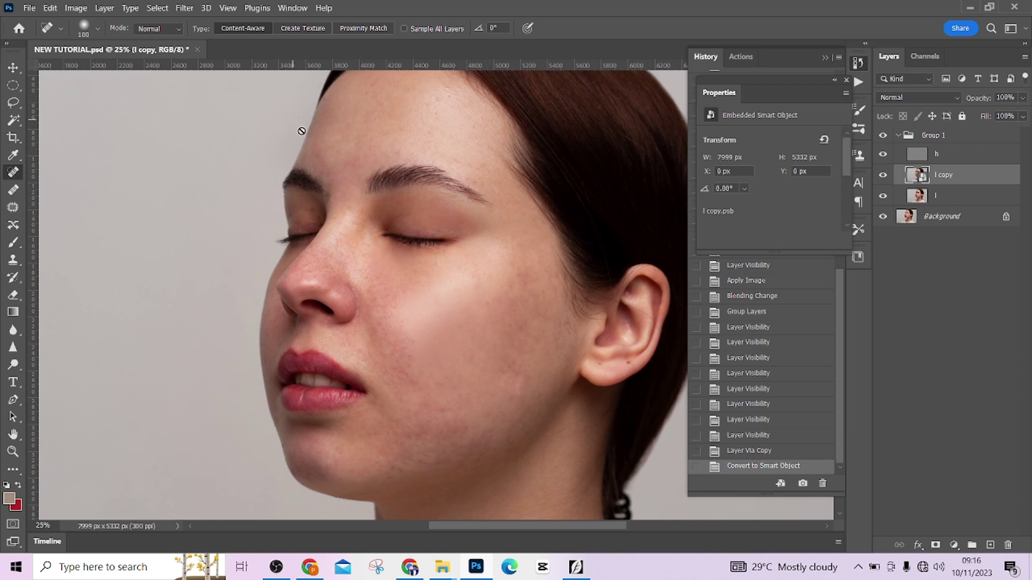
pyautogui.click(185, 7)
pyautogui.moveTo(229, 170)
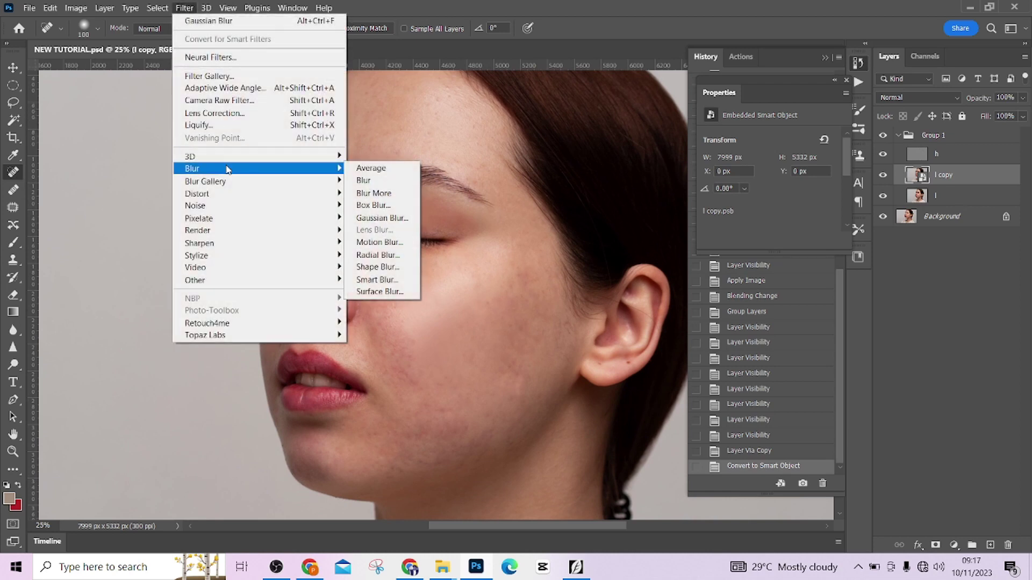
pyautogui.click(461, 222)
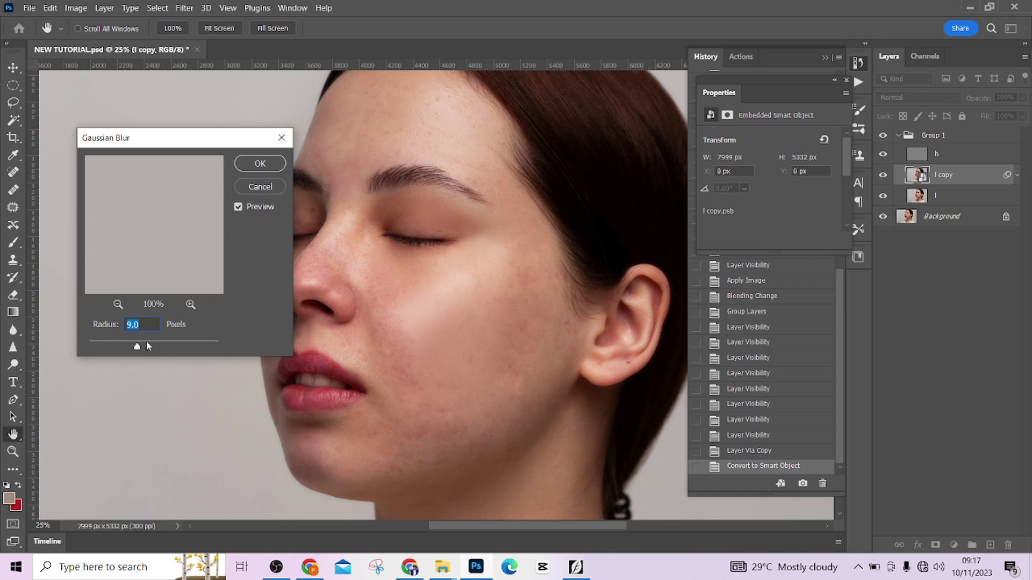
pyautogui.moveTo(149, 347); pyautogui.dragTo(159, 348)
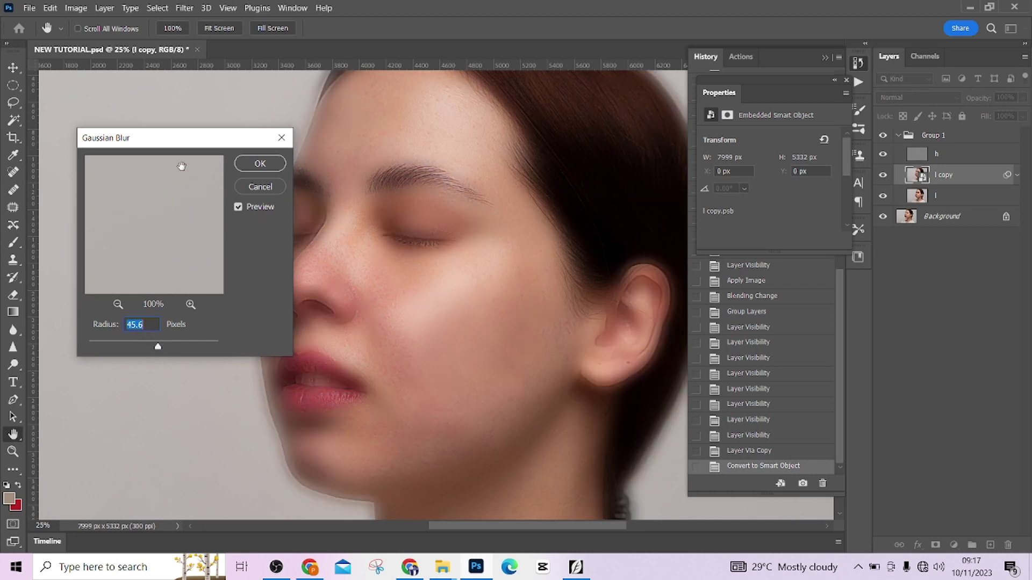
pyautogui.moveTo(191, 146); pyautogui.dragTo(147, 145)
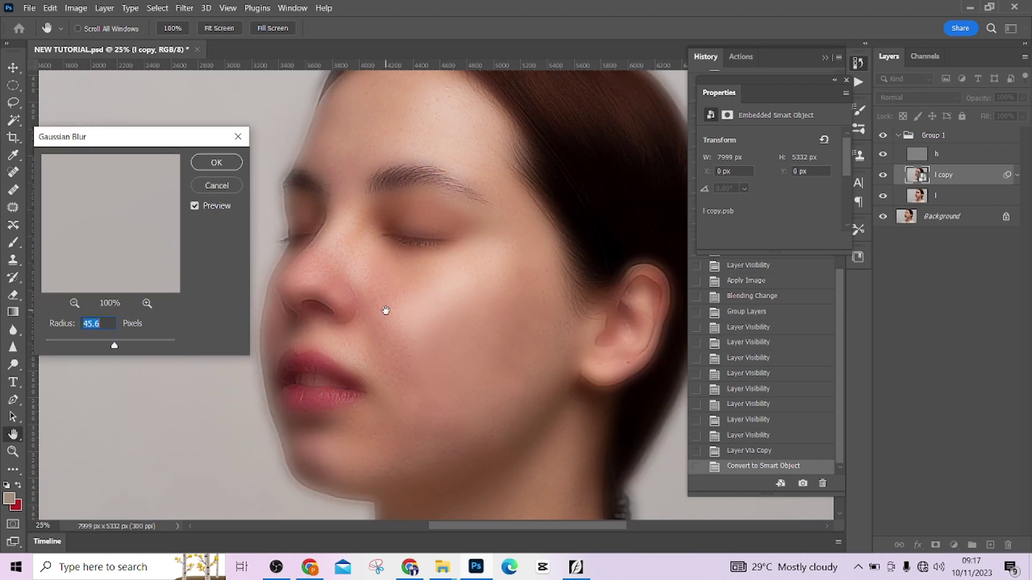
pyautogui.moveTo(471, 438); pyautogui.dragTo(443, 283)
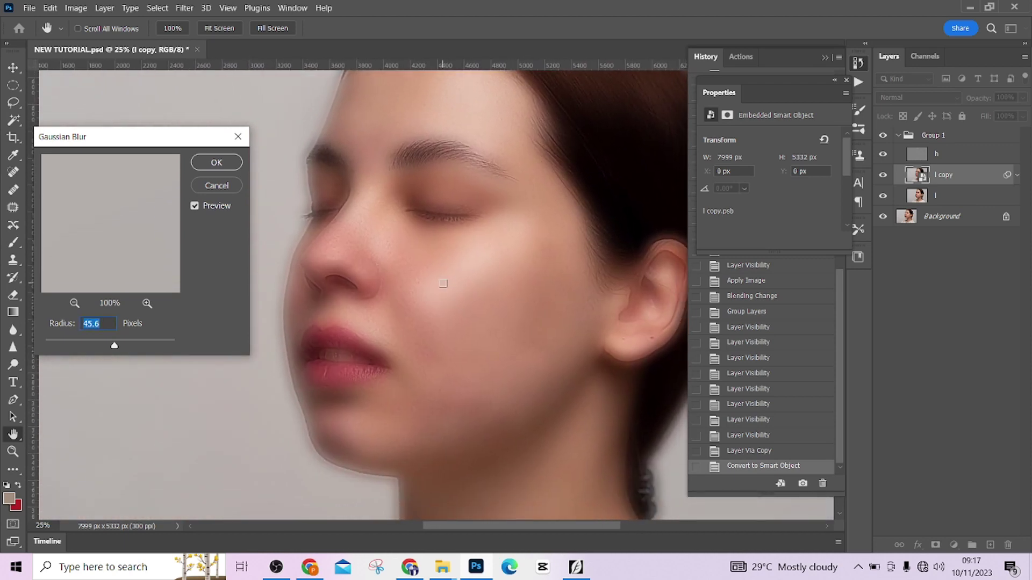
pyautogui.write('38')
pyautogui.press('BackSpace')
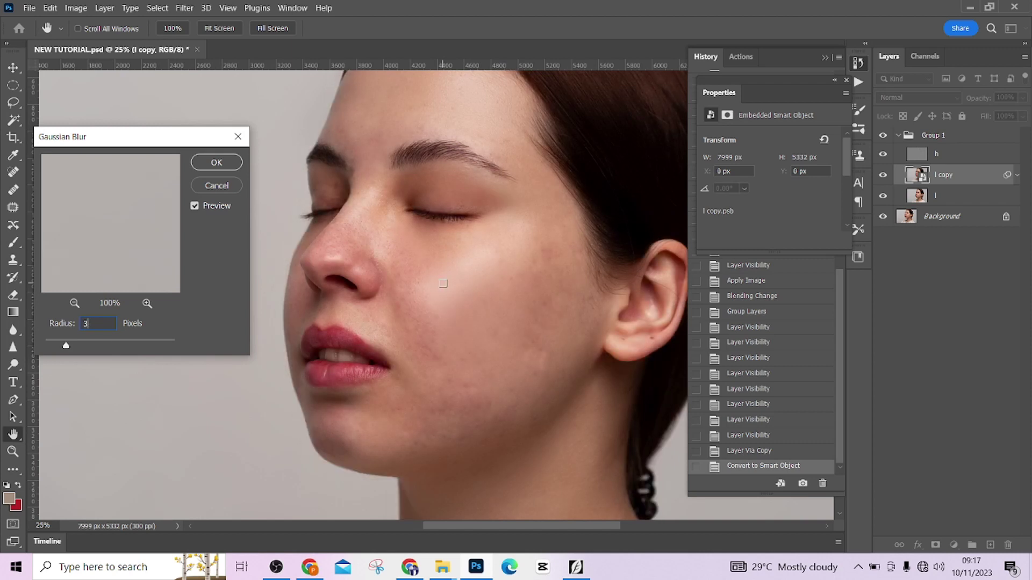
pyautogui.write('0')
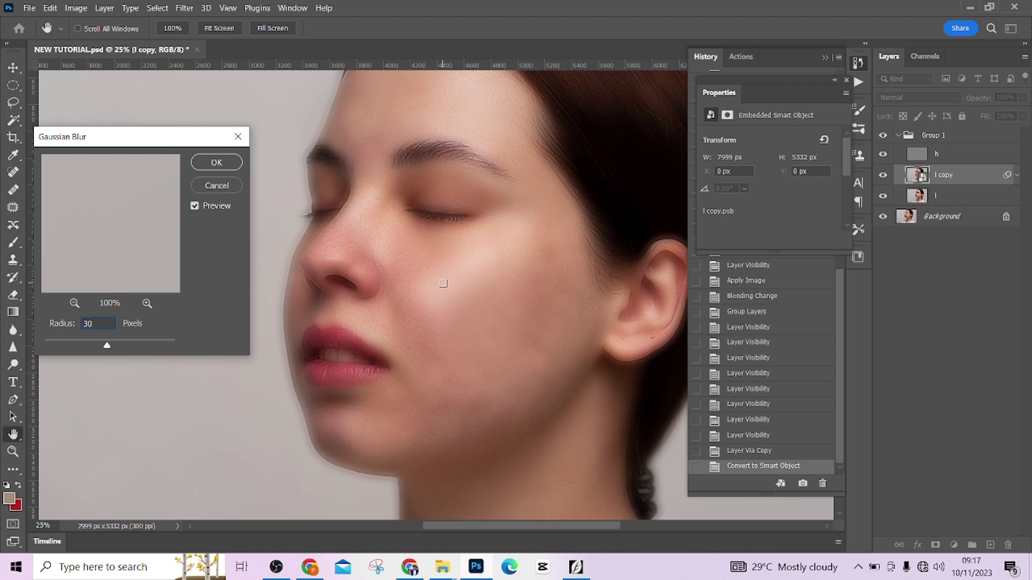
pyautogui.press('BackSpace')
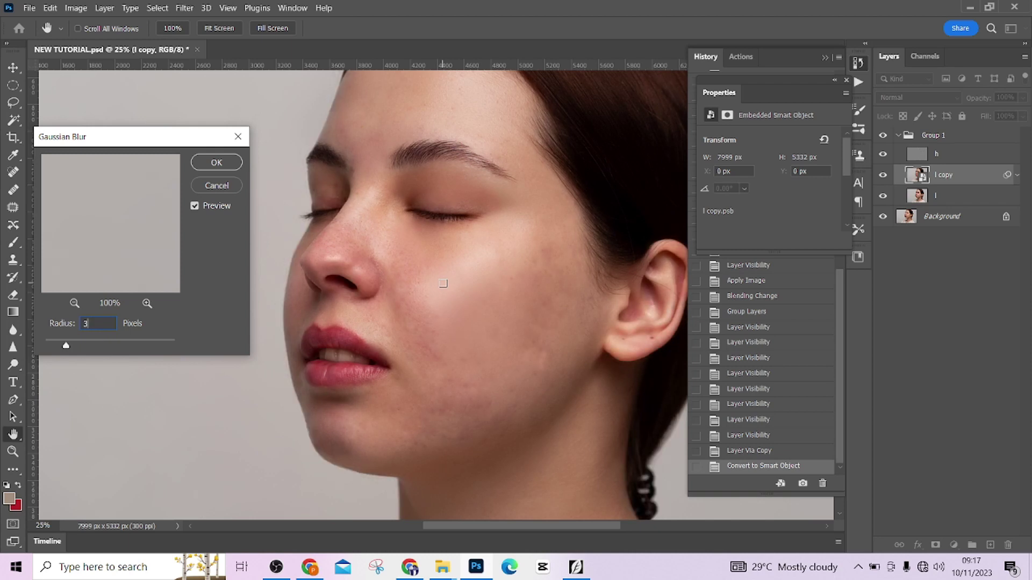
pyautogui.write('5')
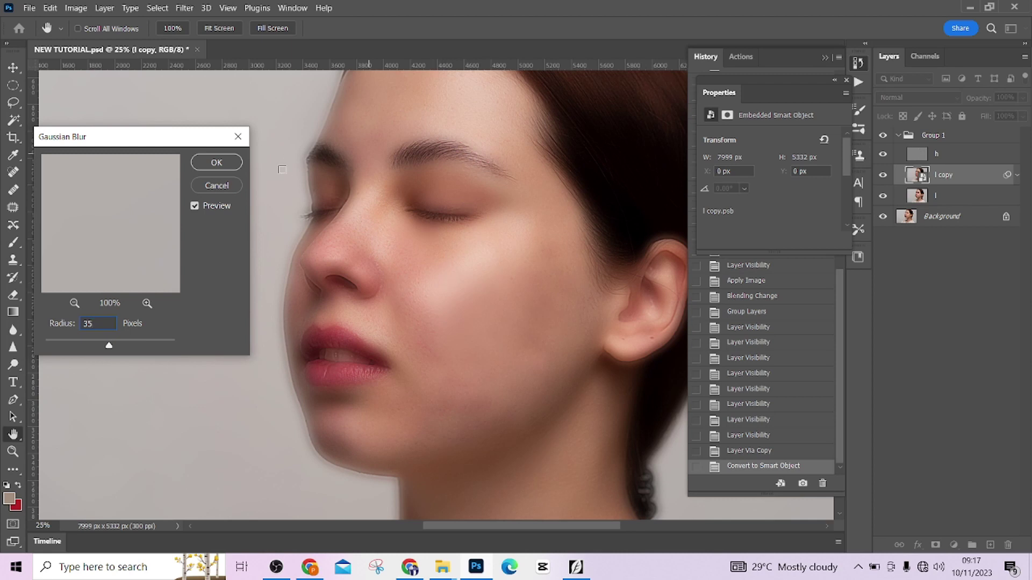
pyautogui.click(218, 163)
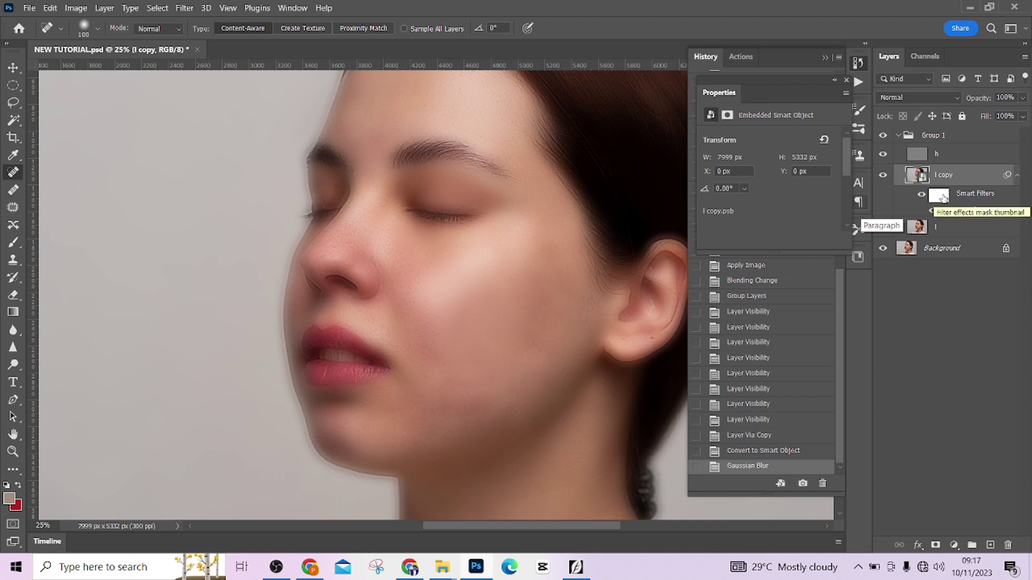
# Step: Invert the Smart Filters mask of l copy to black and ready a white Brush with 100% flow
pyautogui.click(942, 197)
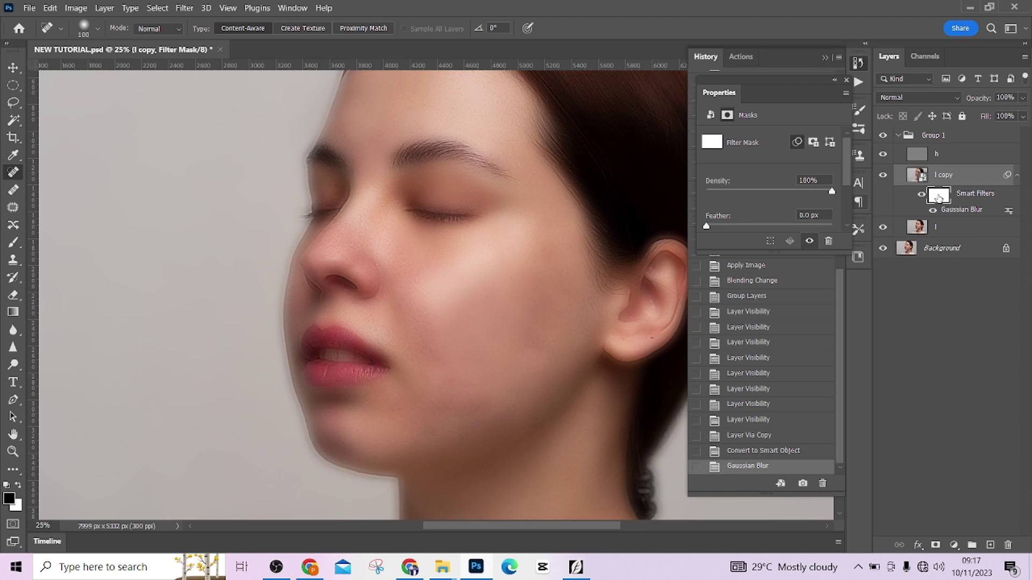
pyautogui.hotkey('ctrl', 'i')
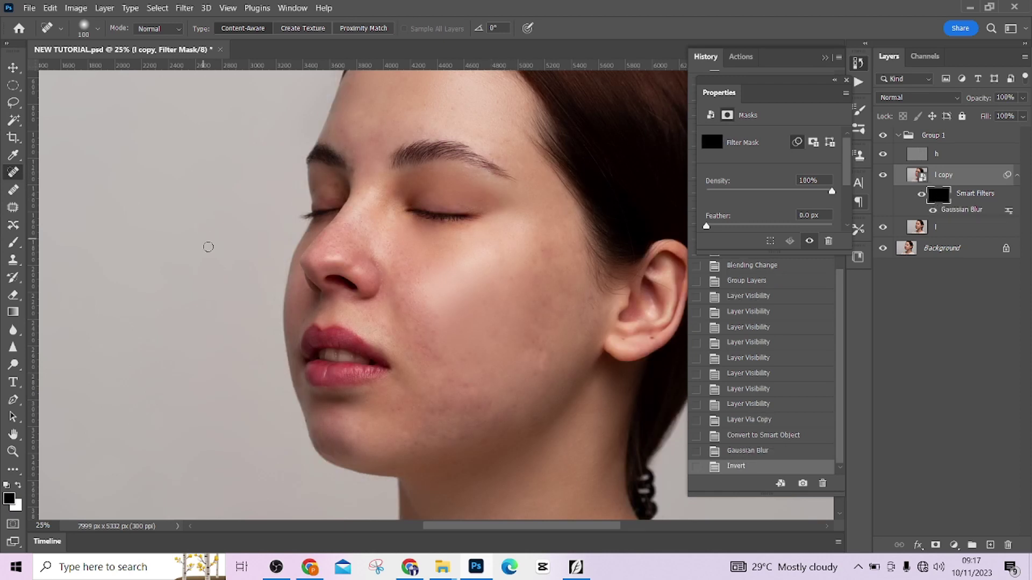
pyautogui.click(13, 241)
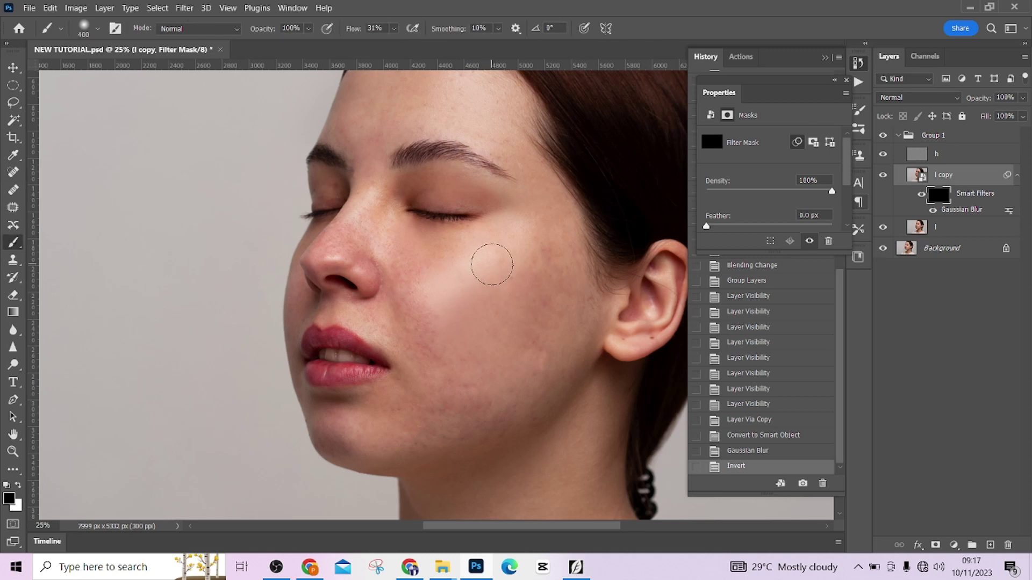
pyautogui.press('x')
pyautogui.moveTo(348, 31); pyautogui.dragTo(418, 32)
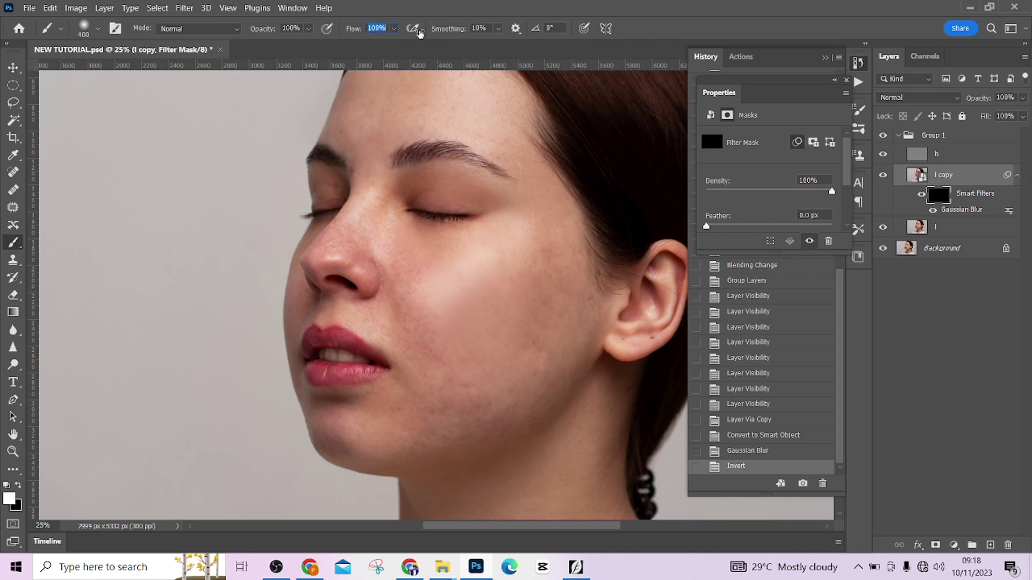
# Step: Paint white on the filter mask over the upper cheek and beside the nose bridge, reducing the brush to 200 px
pyautogui.moveTo(438, 279); pyautogui.dragTo(442, 266)
pyautogui.press('[')
pyautogui.press('[')
pyautogui.moveTo(381, 229)
pyautogui.mouseDown()
pyautogui.moveTo(370, 205)
pyautogui.moveTo(337, 248)
pyautogui.moveTo(370, 219)
pyautogui.moveTo(376, 224)
pyautogui.mouseUp()
pyautogui.press('[')
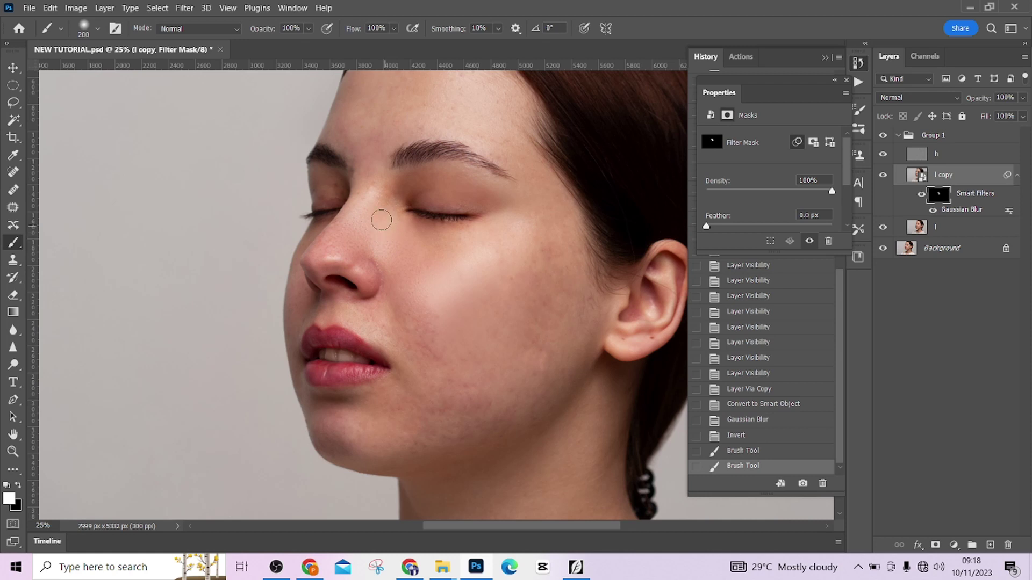
# Step: Paint the blur in across the cheek, from beside the mouth to the temple and ear, varying the brush size
pyautogui.moveTo(504, 225)
pyautogui.mouseDown()
pyautogui.moveTo(416, 291)
pyautogui.moveTo(390, 328)
pyautogui.moveTo(405, 349)
pyautogui.mouseUp()
pyautogui.press(']')
pyautogui.press(']')
pyautogui.moveTo(463, 284)
pyautogui.mouseDown()
pyautogui.moveTo(478, 285)
pyautogui.moveTo(441, 270)
pyautogui.mouseUp()
pyautogui.press('[')
pyautogui.press('[')
pyautogui.moveTo(539, 222)
pyautogui.mouseDown()
pyautogui.moveTo(540, 267)
pyautogui.moveTo(548, 218)
pyautogui.moveTo(563, 239)
pyautogui.moveTo(570, 305)
pyautogui.moveTo(539, 301)
pyautogui.moveTo(555, 280)
pyautogui.moveTo(527, 275)
pyautogui.moveTo(509, 283)
pyautogui.moveTo(470, 336)
pyautogui.moveTo(567, 314)
pyautogui.mouseUp()
pyautogui.press(']')
pyautogui.press(']')
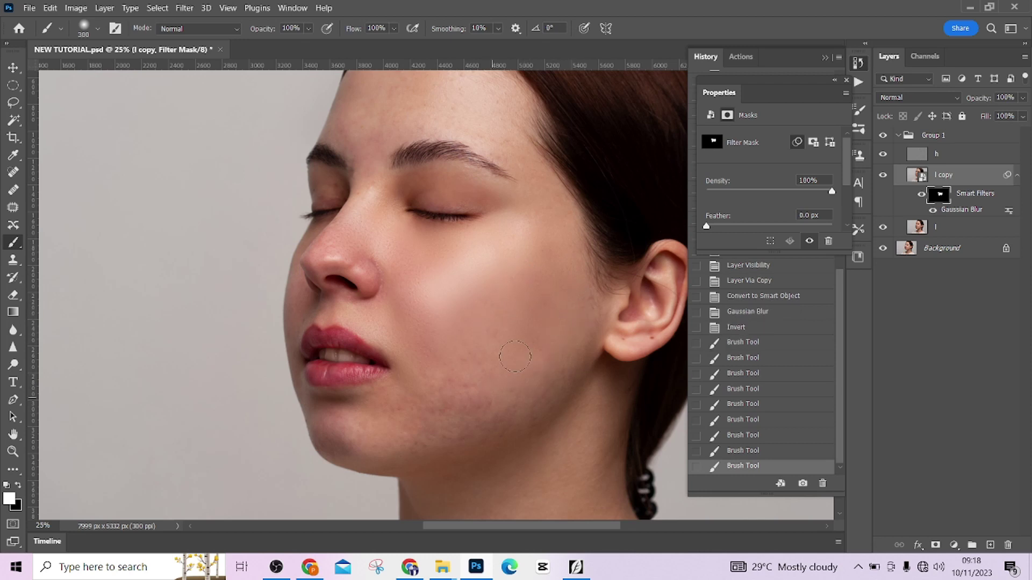
# Step: Paint white on the filter mask over the lower cheek and jawline with a brush of about 250 px
pyautogui.press('[')
pyautogui.press('[')
pyautogui.moveTo(426, 369)
pyautogui.mouseDown()
pyautogui.moveTo(404, 404)
pyautogui.moveTo(424, 399)
pyautogui.moveTo(411, 406)
pyautogui.moveTo(474, 385)
pyautogui.moveTo(489, 391)
pyautogui.moveTo(416, 428)
pyautogui.moveTo(434, 410)
pyautogui.moveTo(403, 421)
pyautogui.moveTo(450, 410)
pyautogui.mouseUp()
pyautogui.press(']')
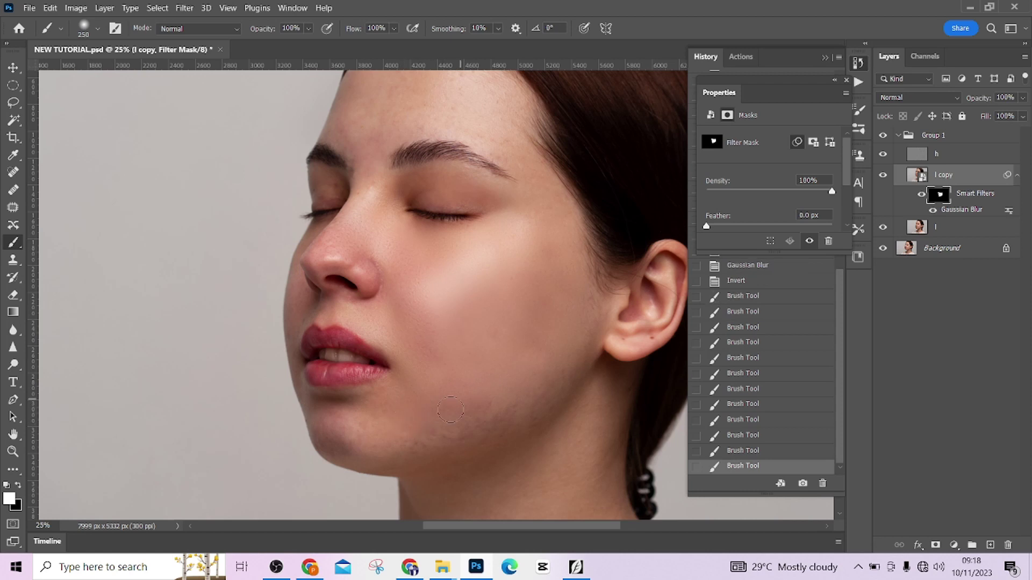
pyautogui.moveTo(418, 440)
pyautogui.mouseDown()
pyautogui.moveTo(354, 433)
pyautogui.moveTo(376, 397)
pyautogui.moveTo(409, 425)
pyautogui.mouseUp()
# Step: Paint the blur in across the forehead above the eyebrows, reducing the brush for the finer areas
pyautogui.scroll(3, 524, 400)
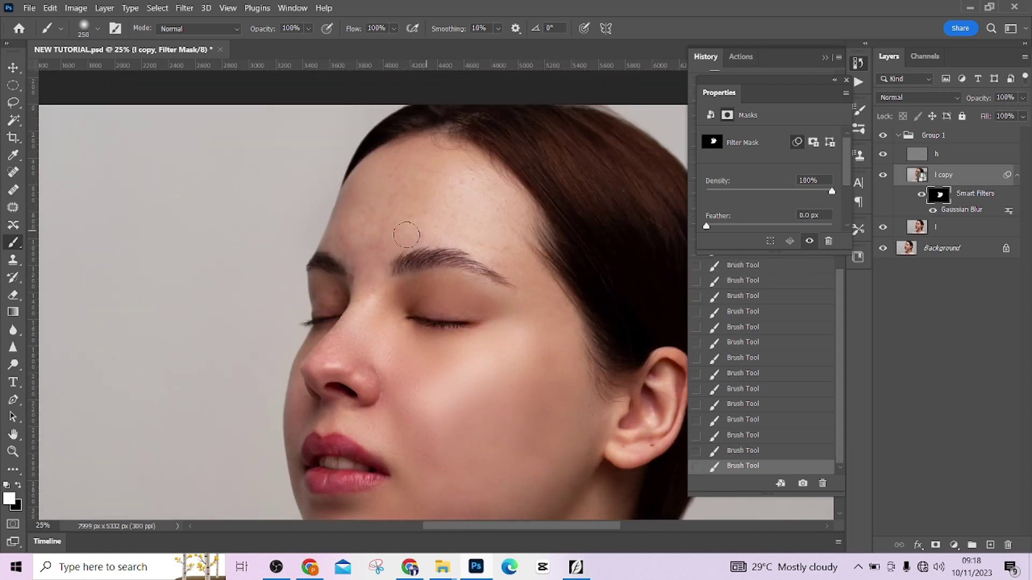
pyautogui.moveTo(507, 221)
pyautogui.mouseDown()
pyautogui.moveTo(409, 205)
pyautogui.moveTo(371, 259)
pyautogui.moveTo(359, 222)
pyautogui.moveTo(391, 179)
pyautogui.moveTo(394, 224)
pyautogui.mouseUp()
pyautogui.press('[')
pyautogui.press('[')
pyautogui.press(']')
# Step: Smooth the chin and neck down to the sweater collar on the filter mask, adjusting the brush between 125 and 300 px
pyautogui.scroll(-3, 389, 428)
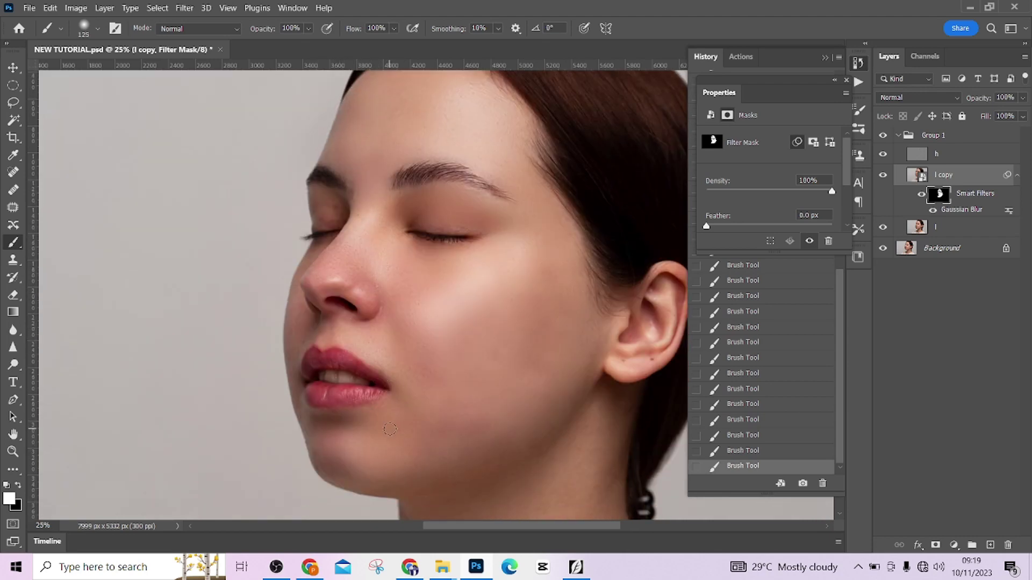
pyautogui.press(']')
pyautogui.press(']')
pyautogui.scroll(-1, 443, 413)
pyautogui.press(']')
pyautogui.press(']')
pyautogui.press(']')
pyautogui.press(']')
pyautogui.scroll(-6, 541, 353)
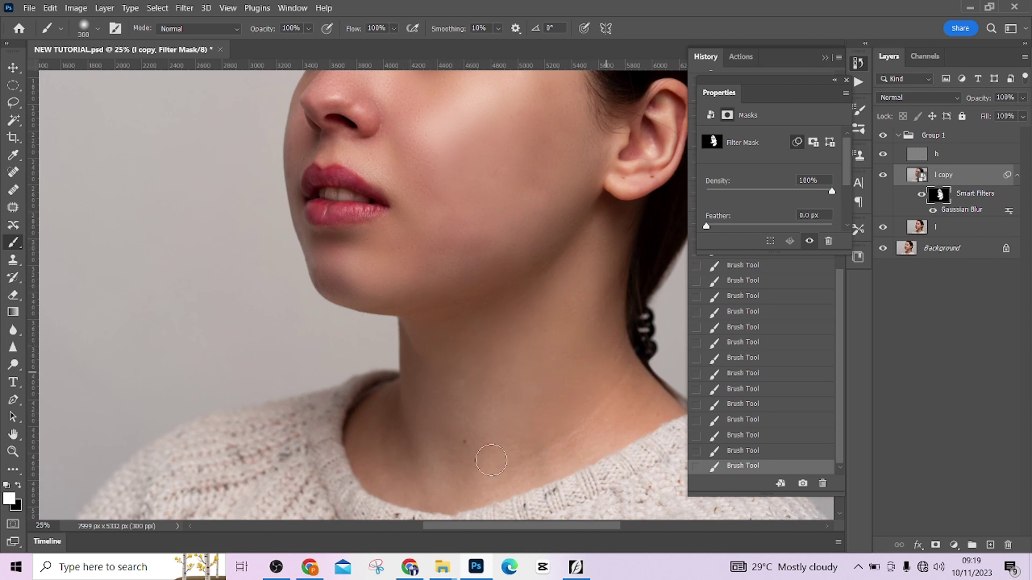
pyautogui.press('[')
pyautogui.scroll(-3, 602, 398)
pyautogui.press('[')
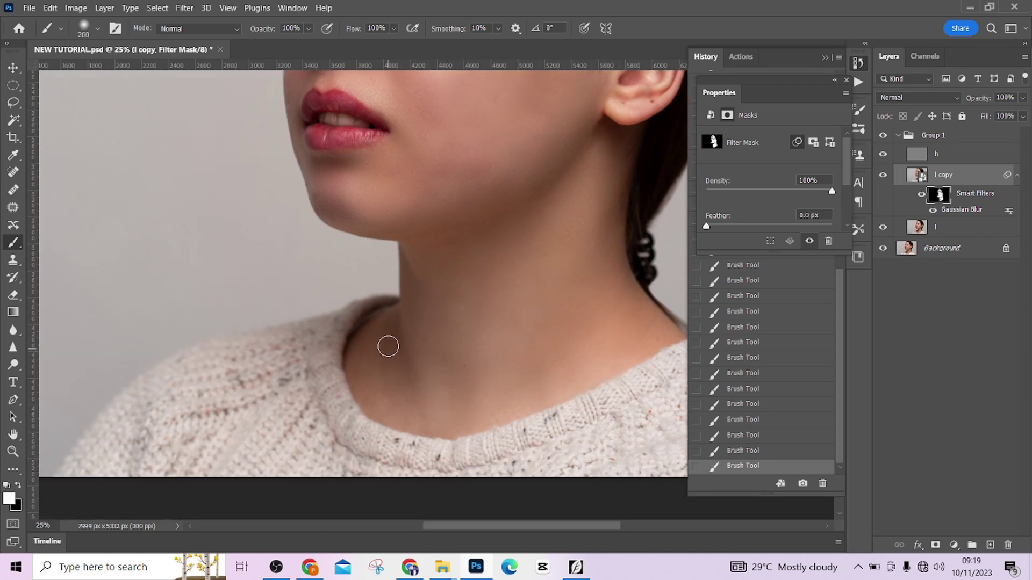
pyautogui.press('[')
# Step: Touch up the filter mask around the closed eye with a 125 px brush and check the whole face
pyautogui.scroll(5, 472, 356)
pyautogui.scroll(8, 472, 356)
pyautogui.press('[')
pyautogui.press('[')
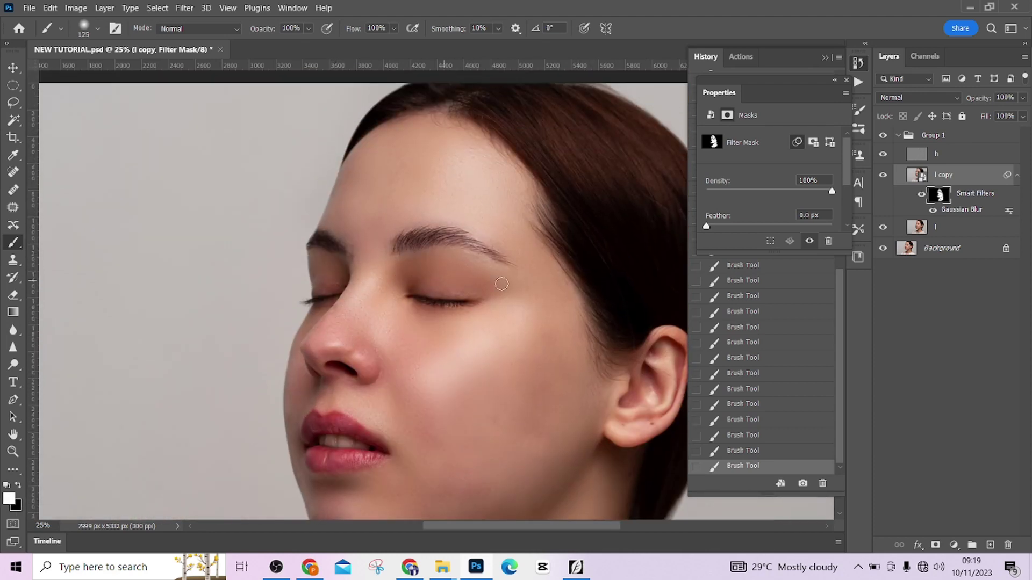
pyautogui.scroll(-6, 497, 332)
pyautogui.scroll(3, 505, 361)
pyautogui.moveTo(498, 374); pyautogui.dragTo(520, 375)
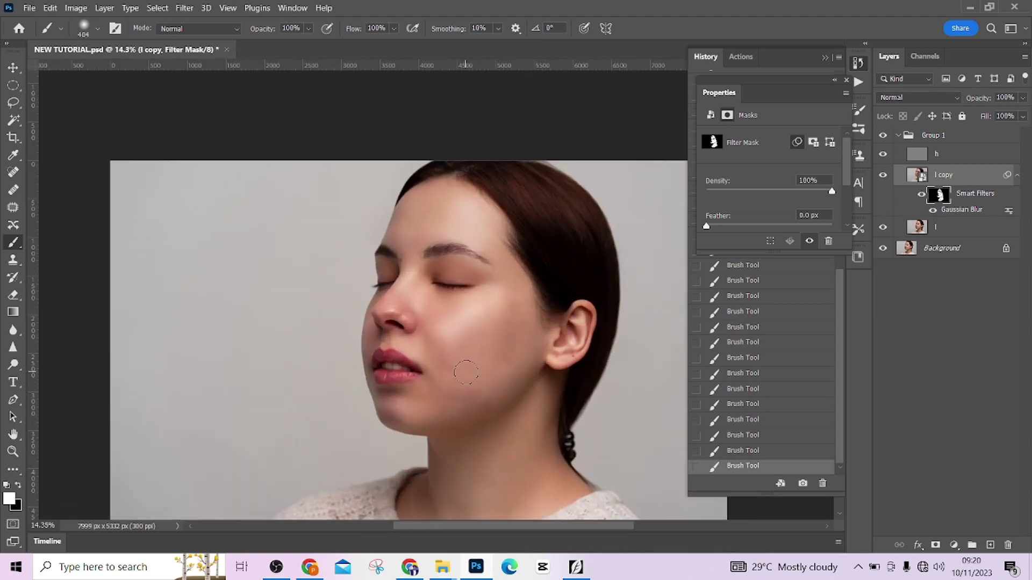
# Step: Edit the Gaussian Blur smart filter on l copy and set its radius to 40 pixels
pyautogui.doubleClick(961, 210)
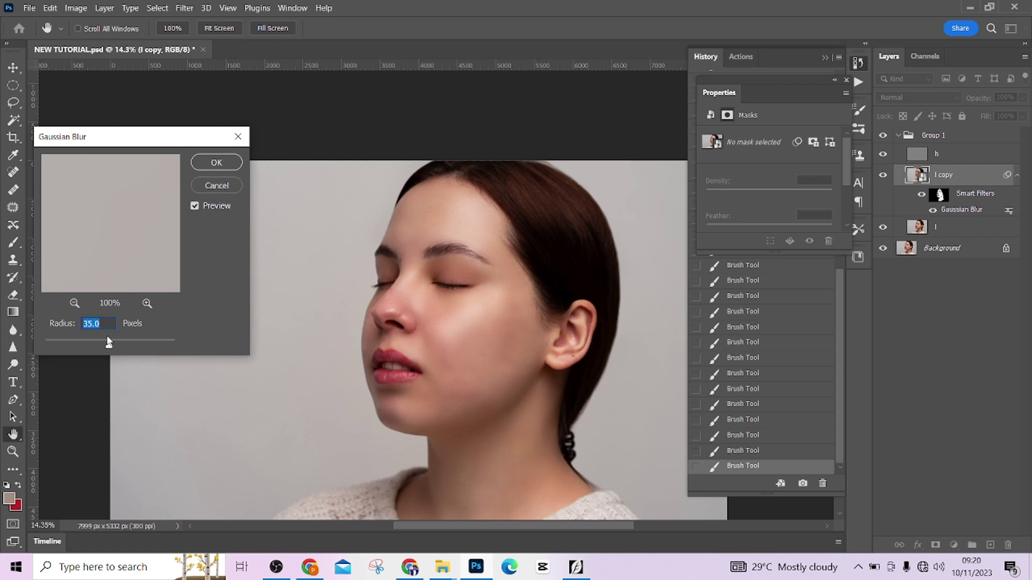
pyautogui.write('40')
pyautogui.hotkey('ctrl', '+')
pyautogui.hotkey('ctrl', '+')
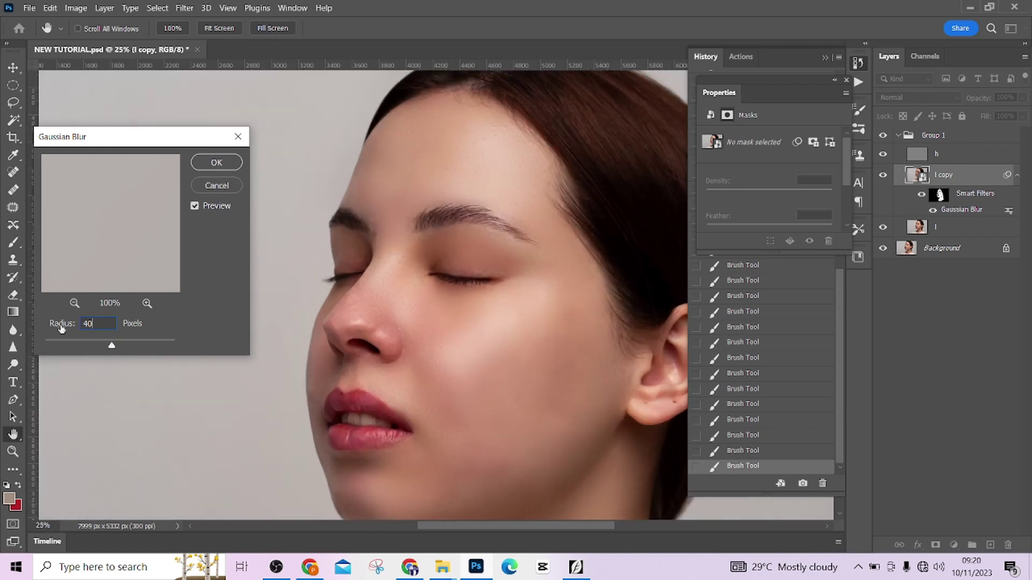
pyautogui.moveTo(61, 328); pyautogui.dragTo(57, 327)
pyautogui.press('Return')
pyautogui.press('b')
# Step: Compare the whole portrait with Group 1 hidden and shown, leaving the group visible
pyautogui.scroll(-2, 430, 267)
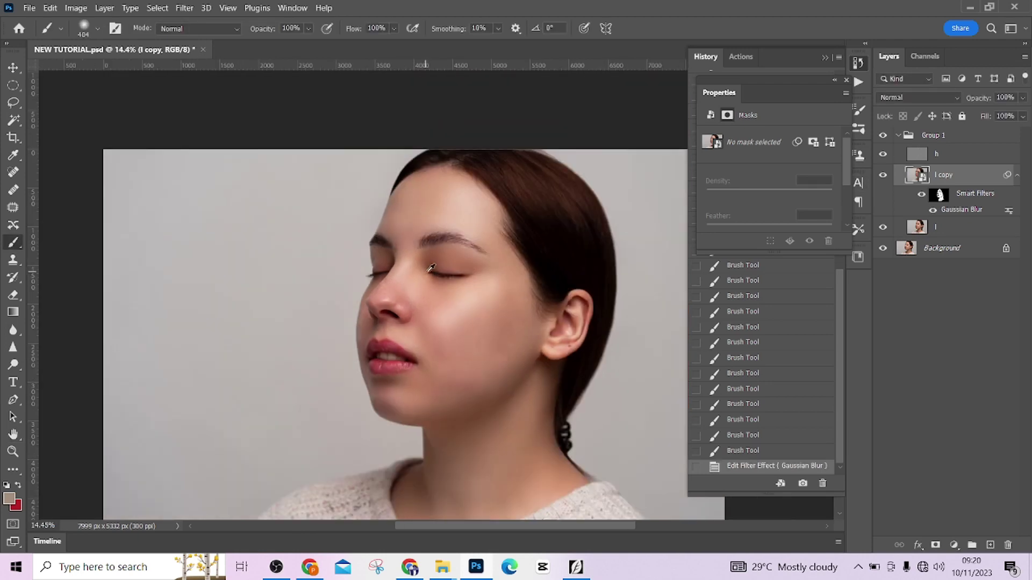
pyautogui.scroll(-2, 430, 267)
pyautogui.click(883, 136)
pyautogui.click(883, 136)
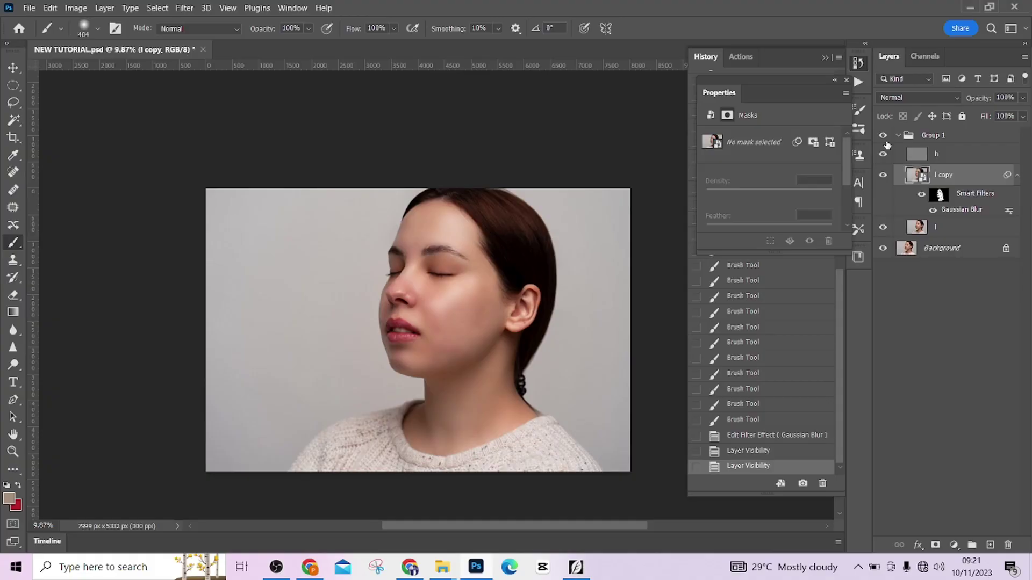
# Step: Edit the Gaussian Blur smart filter on l copy again and fine-tune its radius while judging the cheek and chin
pyautogui.scroll(3, 520, 214)
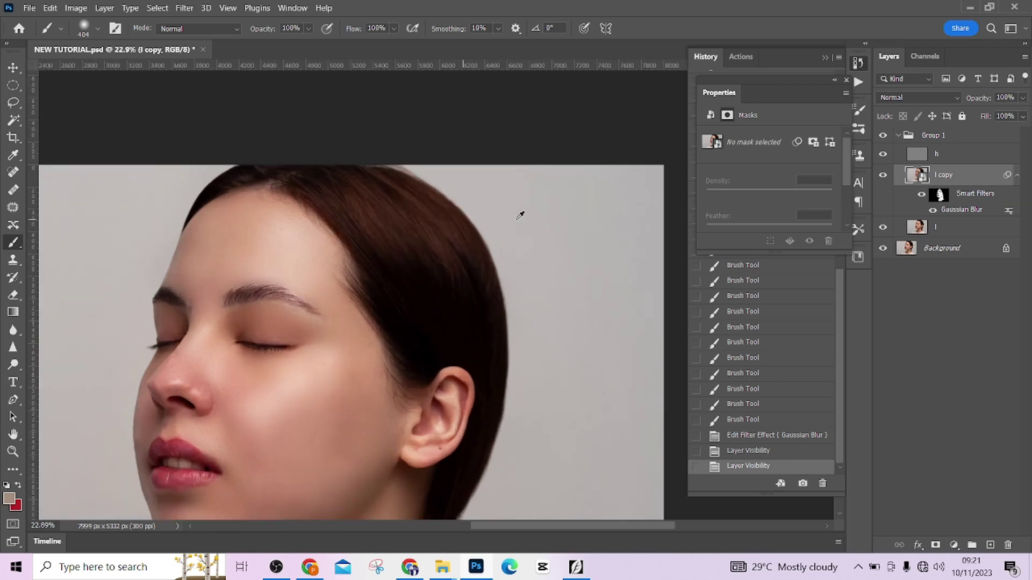
pyautogui.moveTo(391, 320); pyautogui.dragTo(440, 288)
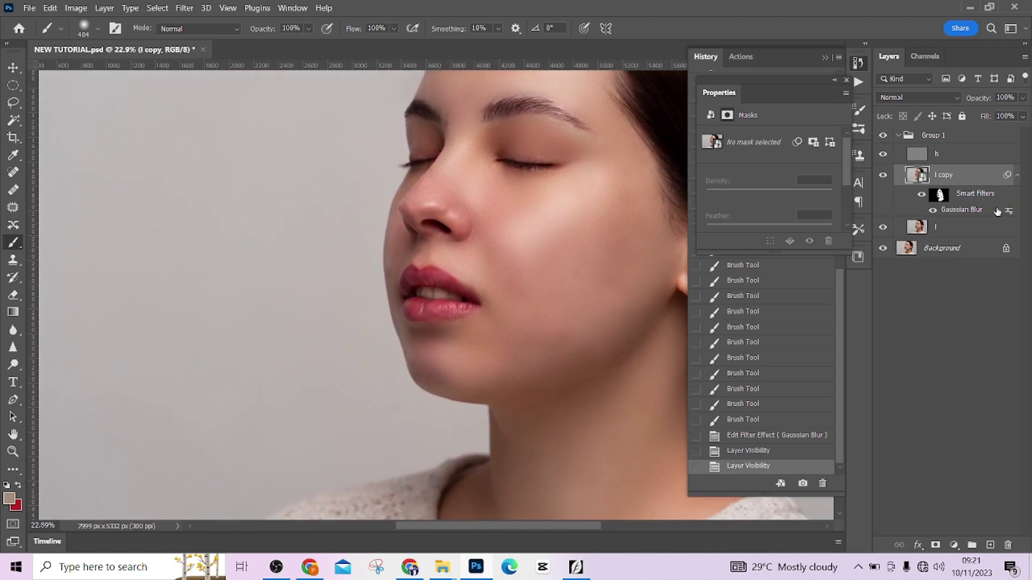
pyautogui.doubleClick(970, 209)
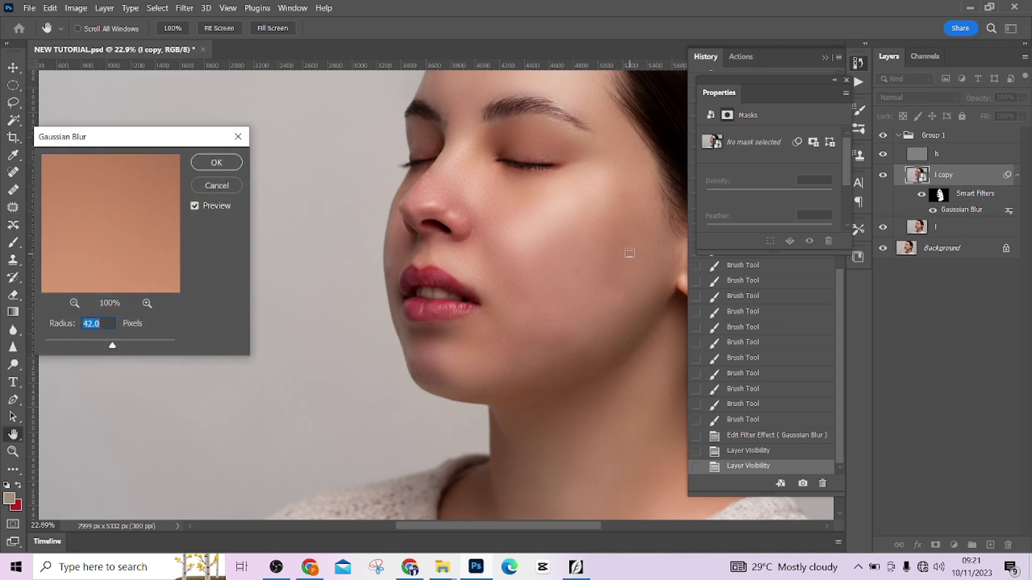
pyautogui.moveTo(120, 345)
pyautogui.mouseDown()
pyautogui.moveTo(73, 342)
pyautogui.moveTo(115, 346)
pyautogui.mouseUp()
pyautogui.click(220, 161)
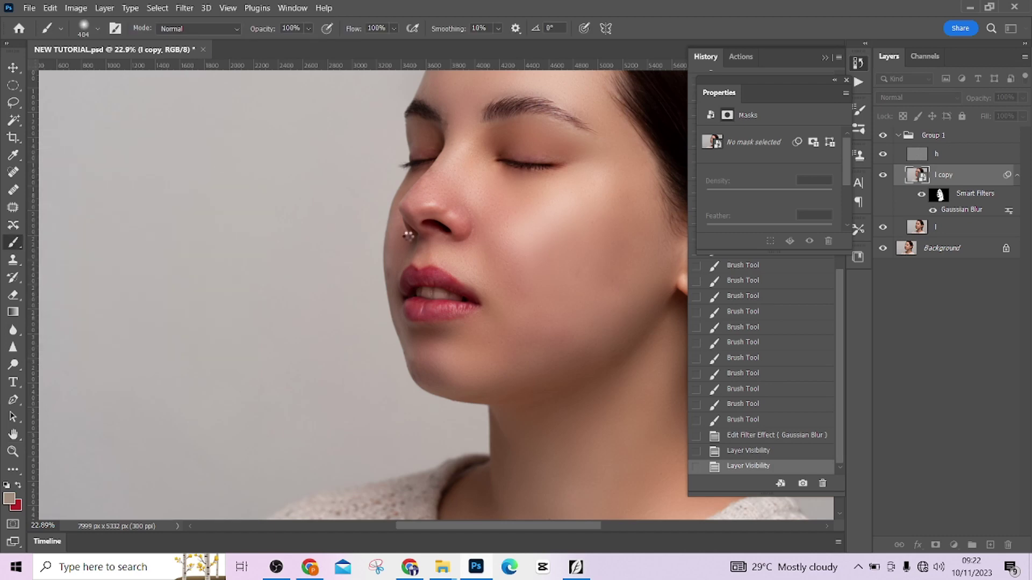
# Step: Inspect the smoothed skin around the mouth and across the portrait, collapse Group 1 and compare the image with the group hidden and shown
pyautogui.scroll(-3, 435, 274)
pyautogui.scroll(5, 436, 274)
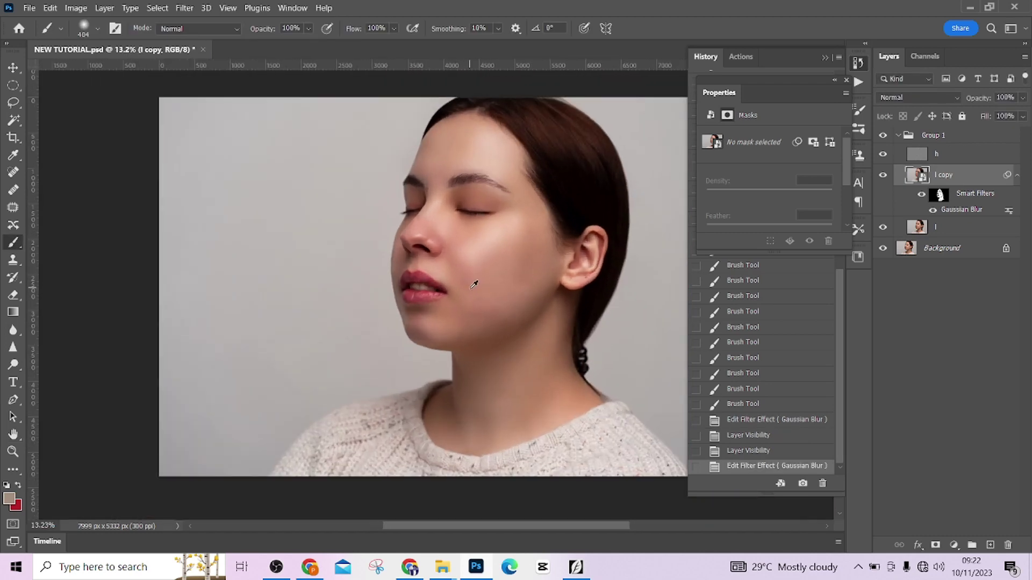
pyautogui.scroll(-4, 424, 261)
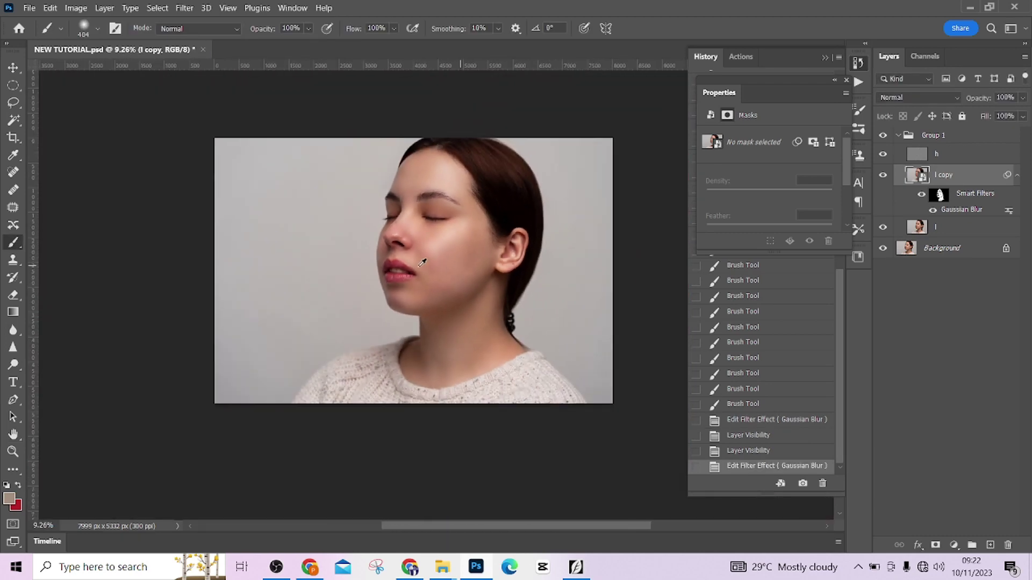
pyautogui.scroll(2, 422, 272)
pyautogui.scroll(3, 422, 274)
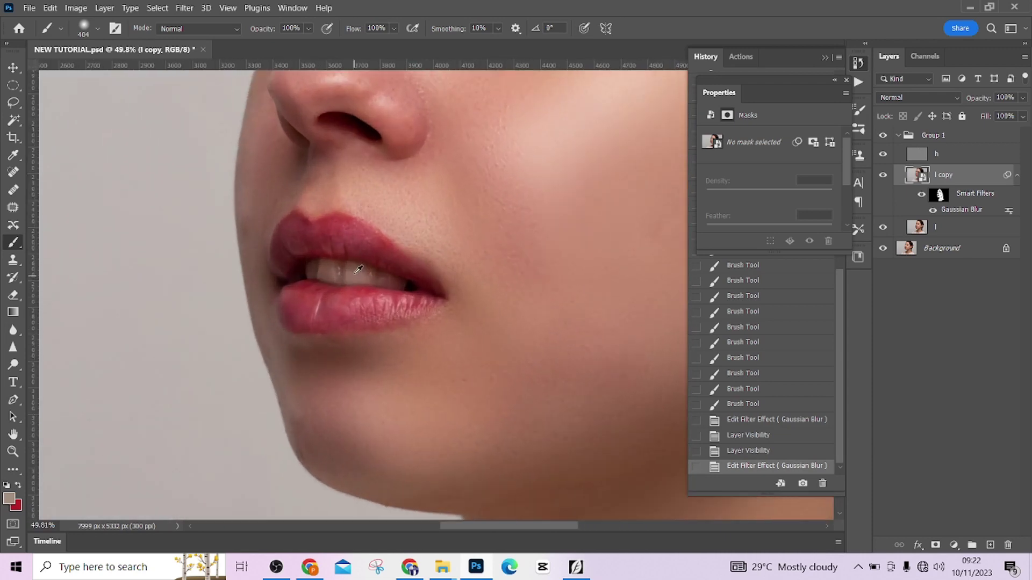
pyautogui.scroll(-3, 359, 269)
pyautogui.scroll(-2, 359, 269)
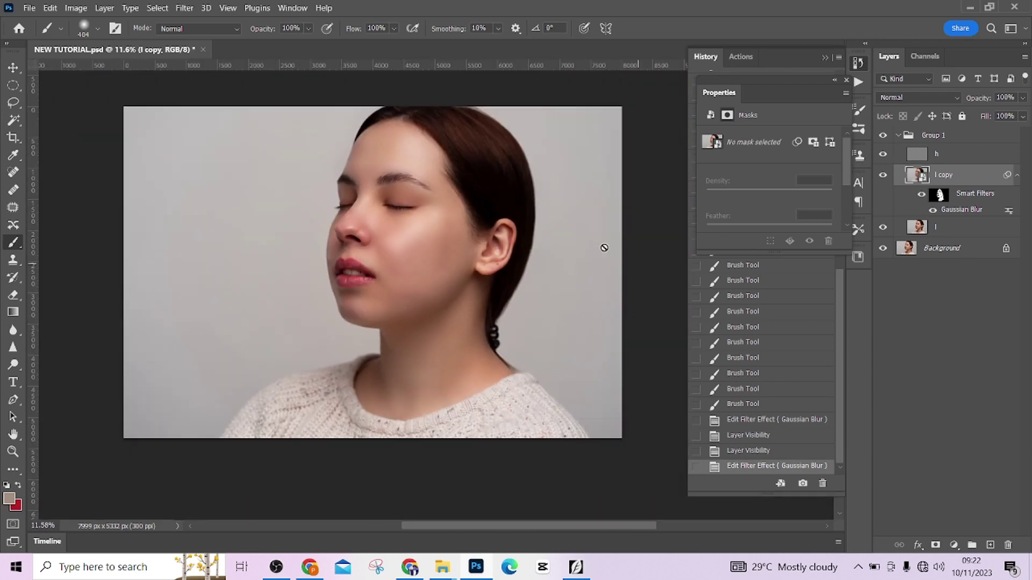
pyautogui.click(897, 136)
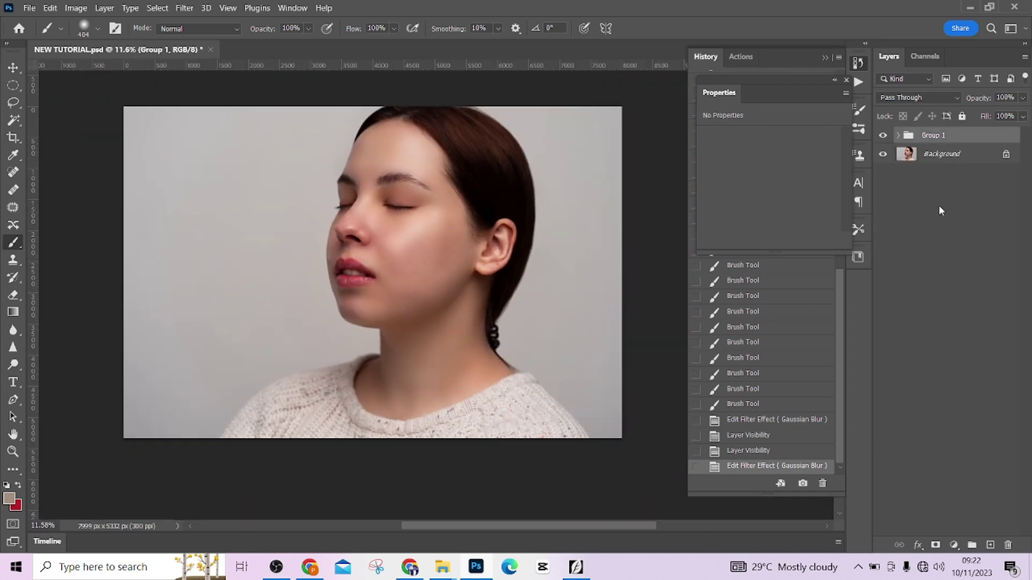
pyautogui.click(883, 136)
pyautogui.click(883, 137)
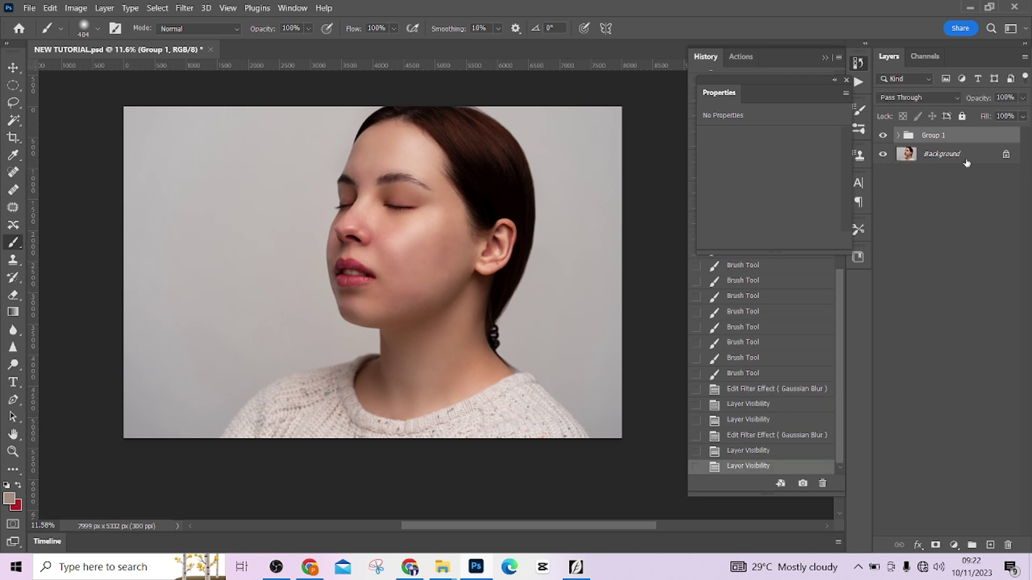
# Step: Flatten the image into the background and add a Hue/Saturation adjustment layer above it
pyautogui.rightClick(966, 163)
pyautogui.click(951, 302)
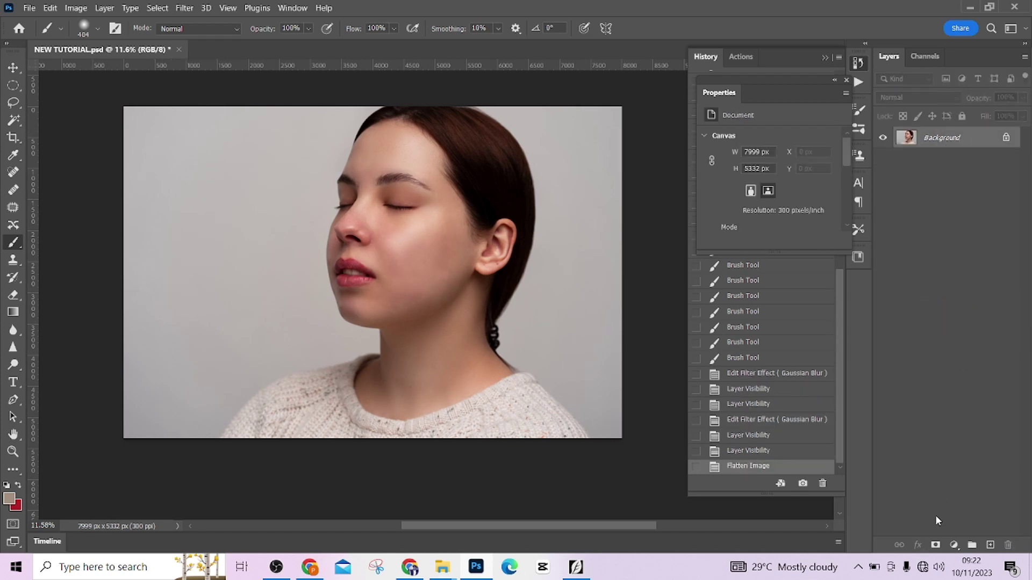
pyautogui.click(951, 546)
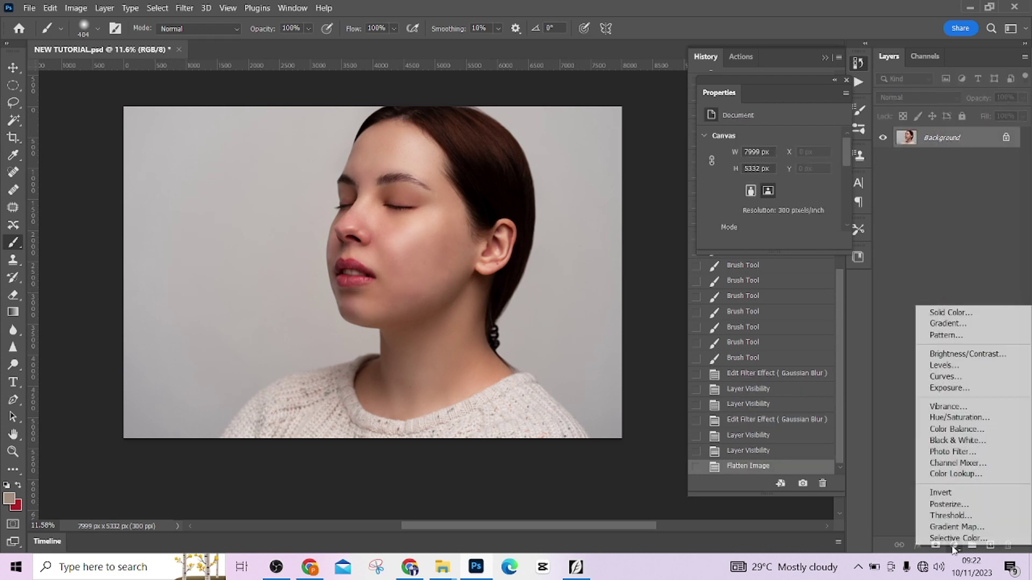
pyautogui.click(945, 419)
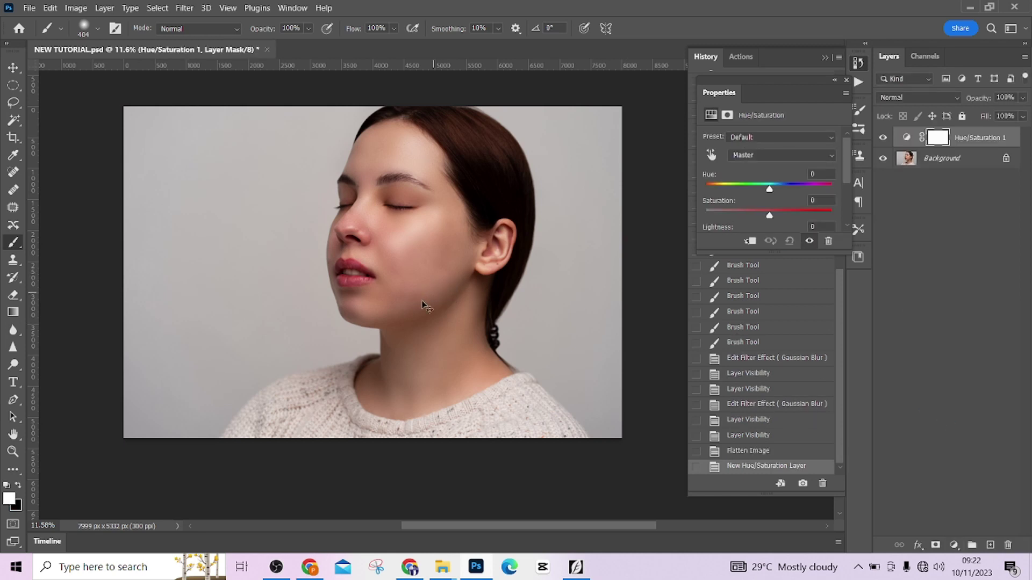
# Step: Target the Reds near the mouth with on-image adjustment and set their saturation to -64 and lightness to +34
pyautogui.scroll(5, 396, 279)
pyautogui.scroll(2, 309, 300)
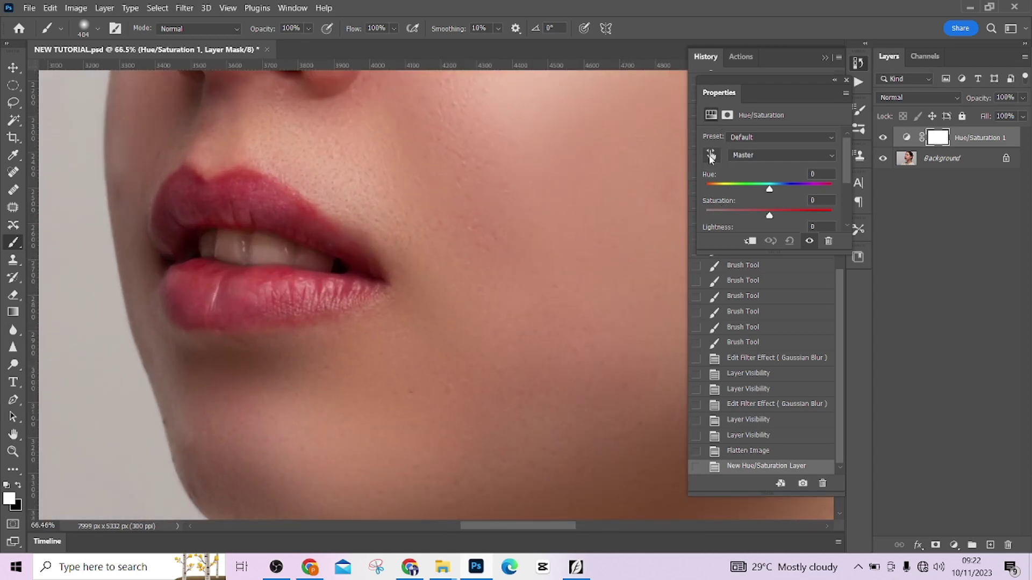
pyautogui.click(709, 156)
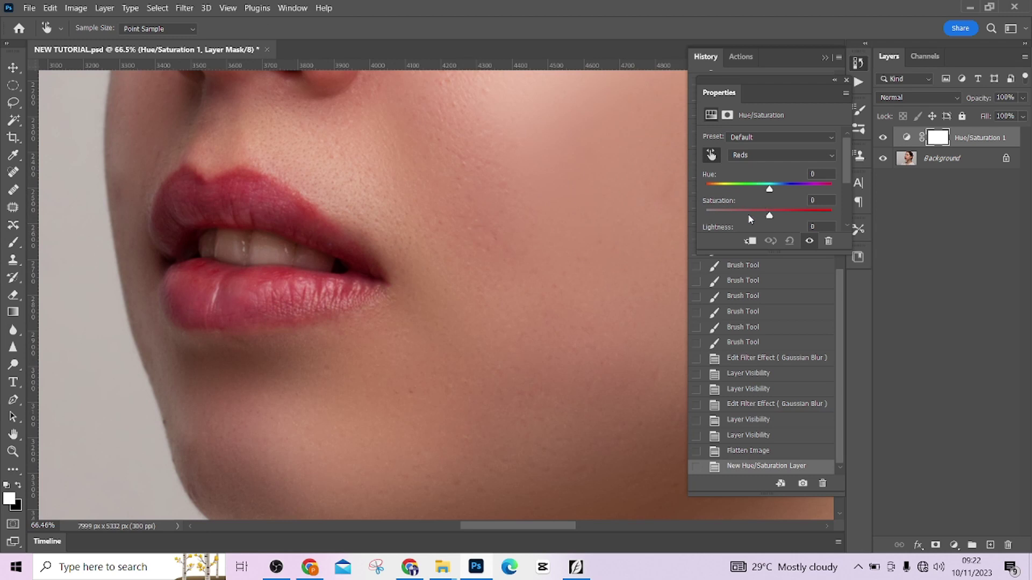
pyautogui.moveTo(756, 216); pyautogui.dragTo(790, 218)
pyautogui.scroll(-1, 761, 197)
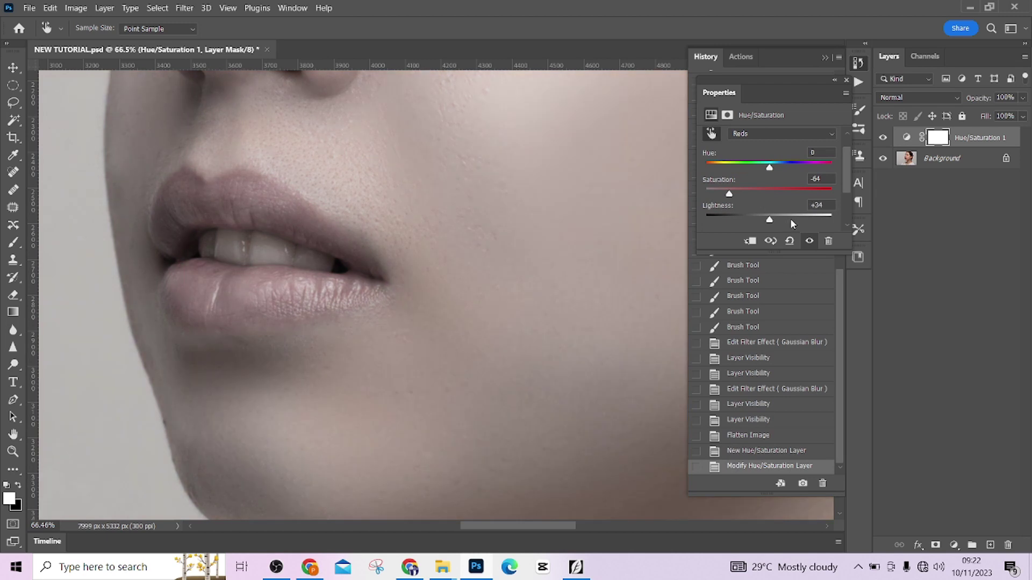
# Step: Lower the saturation and raise the lightness of the Yellows in the Hue/Saturation adjustment
pyautogui.click(751, 135)
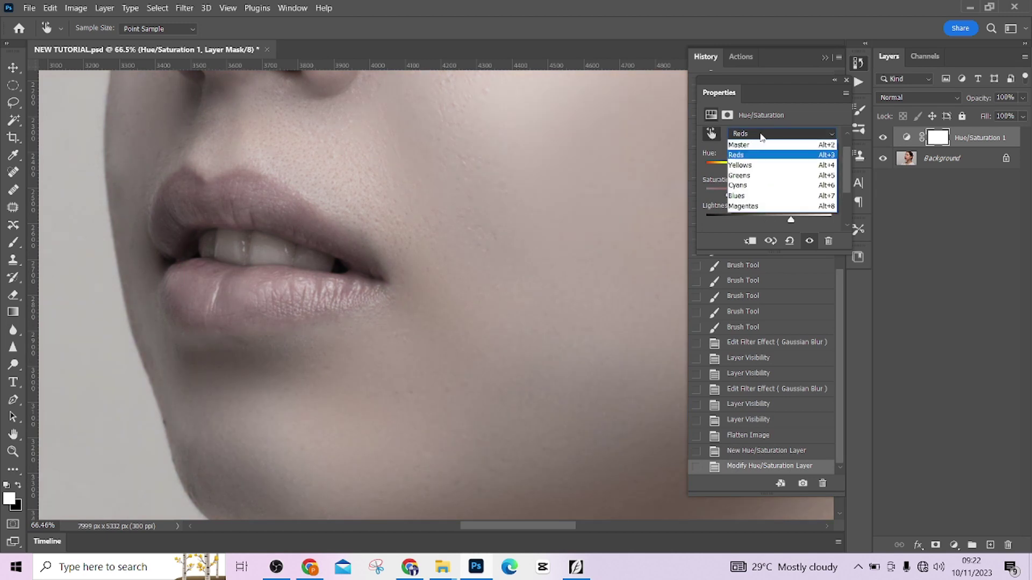
pyautogui.click(757, 166)
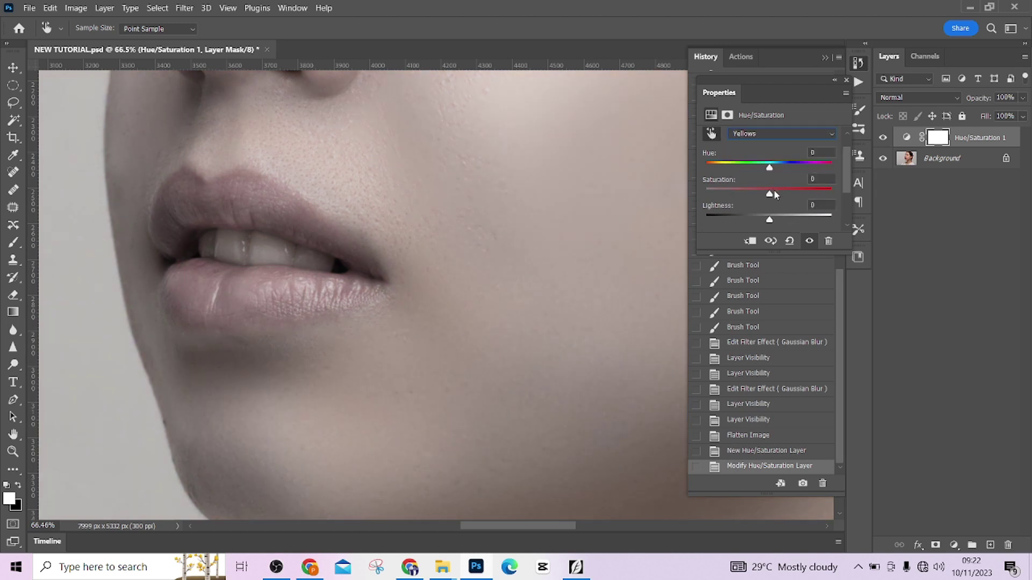
pyautogui.moveTo(774, 194); pyautogui.dragTo(778, 194)
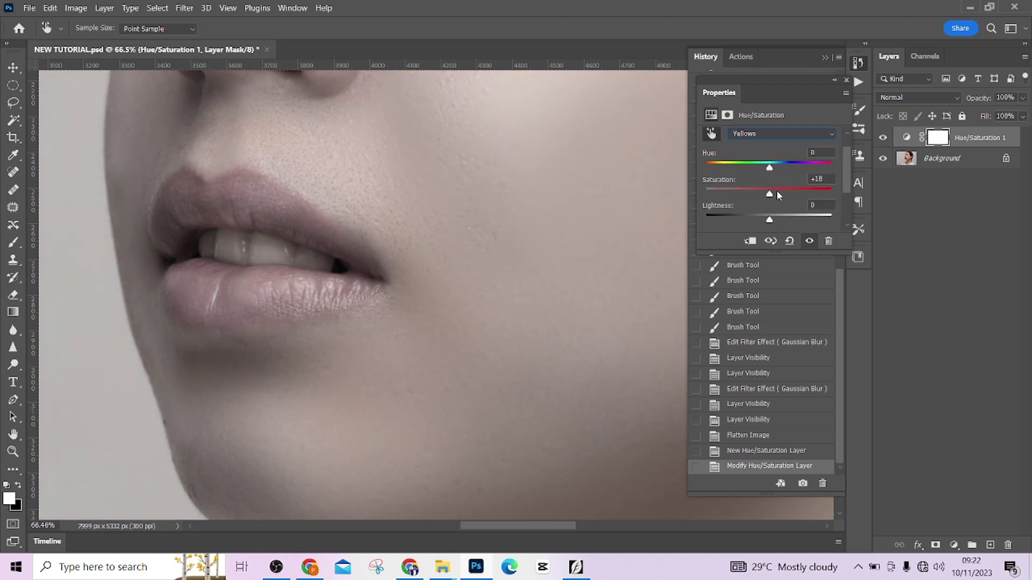
pyautogui.click(730, 191)
pyautogui.moveTo(775, 221)
pyautogui.mouseDown()
pyautogui.moveTo(804, 222)
pyautogui.moveTo(790, 219)
pyautogui.mouseUp()
# Step: Reduce the Master saturation to about -45 and set the Master lightness to +7 in the Hue/Saturation adjustment
pyautogui.click(768, 135)
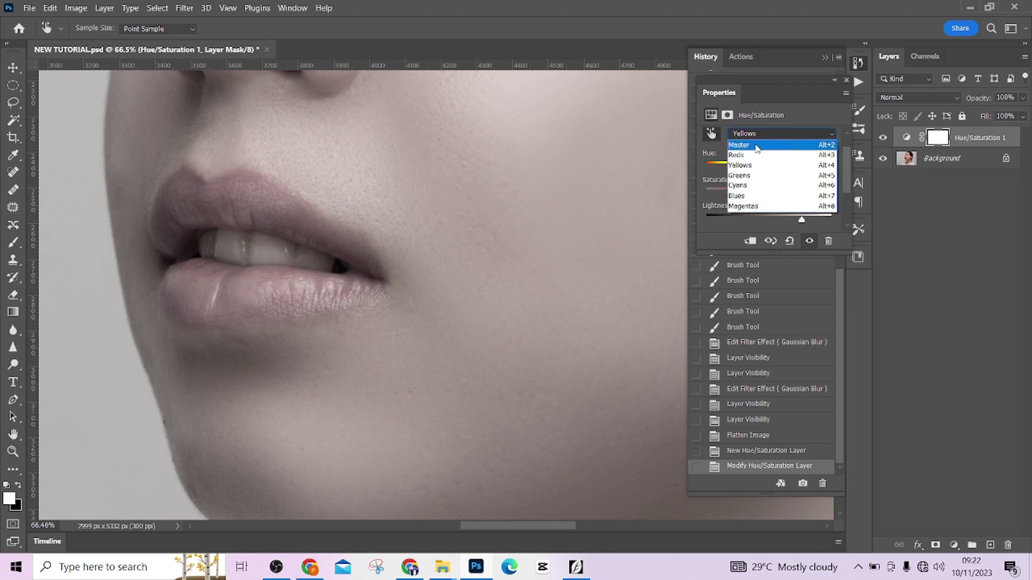
pyautogui.click(756, 145)
pyautogui.moveTo(754, 185); pyautogui.dragTo(794, 222)
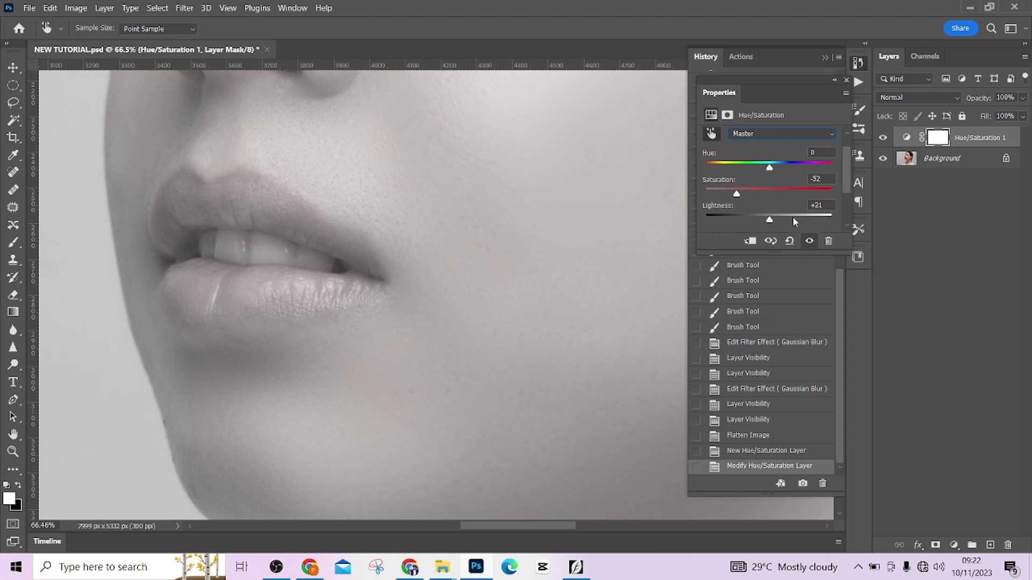
pyautogui.click(787, 217)
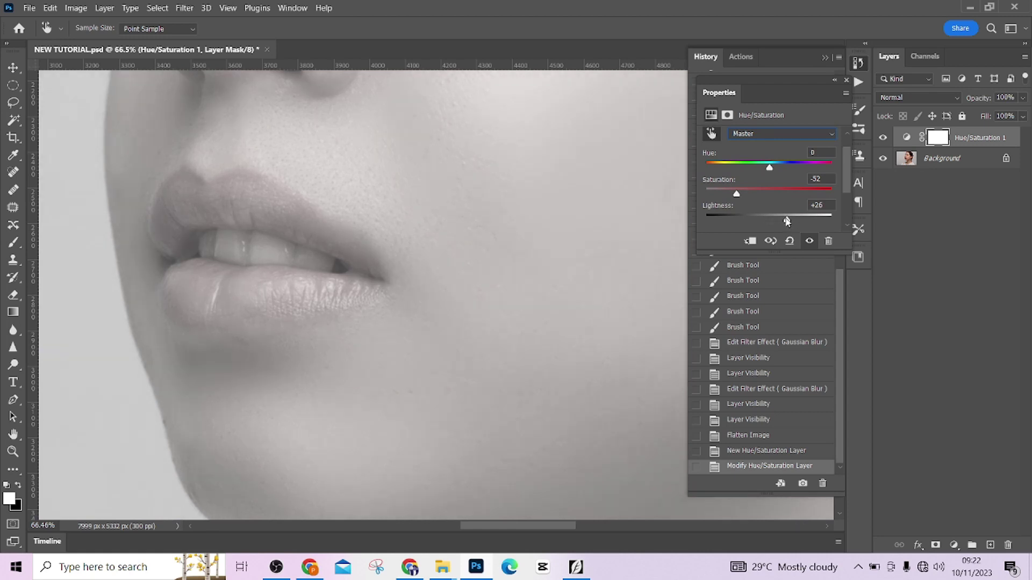
pyautogui.click(773, 218)
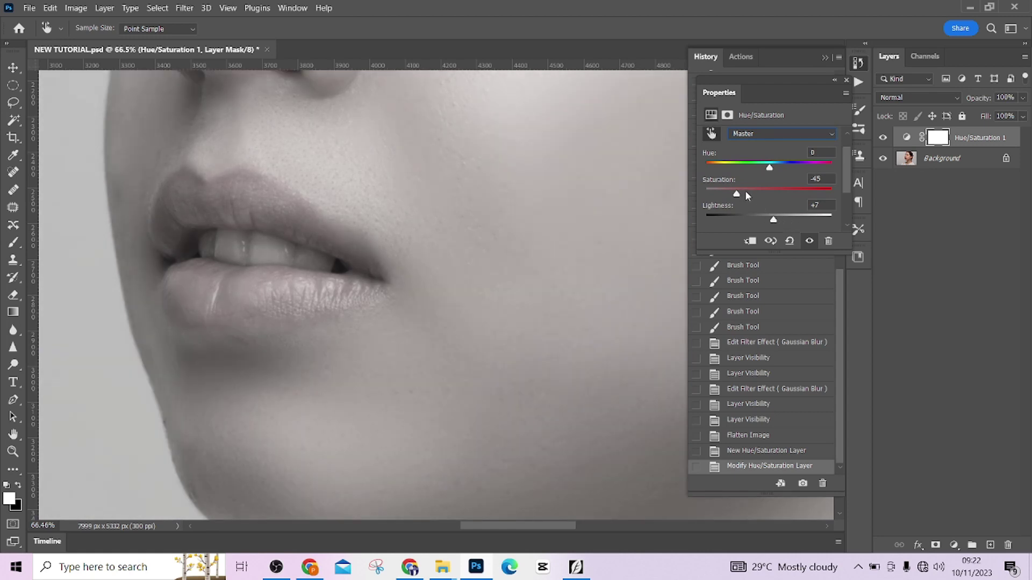
pyautogui.click(744, 195)
# Step: Set the Reds saturation to -100 and their lightness to +78 in the Hue/Saturation adjustment
pyautogui.click(752, 138)
pyautogui.click(756, 156)
pyautogui.moveTo(792, 220); pyautogui.dragTo(819, 220)
pyautogui.click(815, 218)
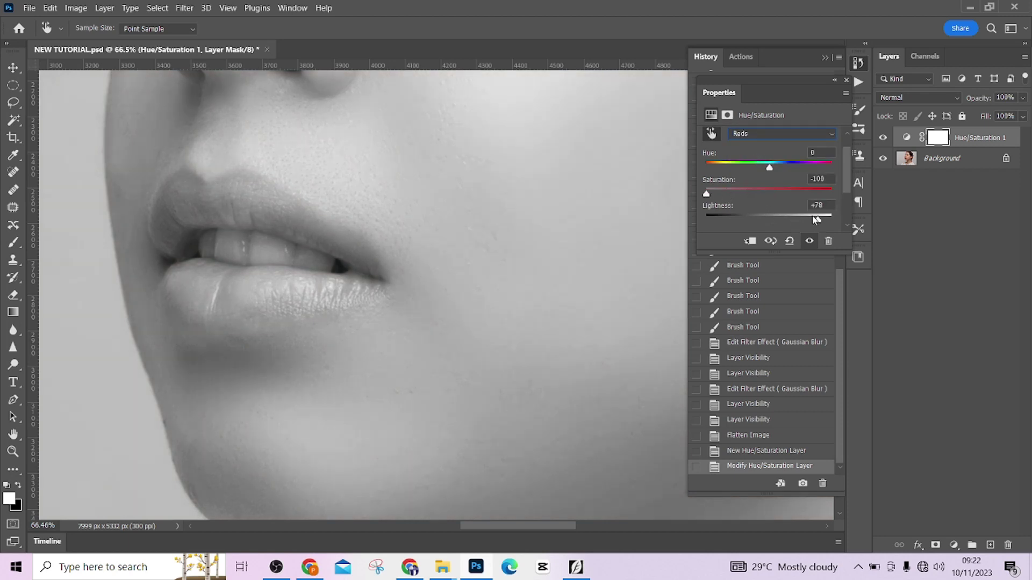
# Step: Invert the Hue/Saturation 1 layer mask to black to hide the adjustment, with the Brush tool ready for painting
pyautogui.press('b')
pyautogui.click(935, 139)
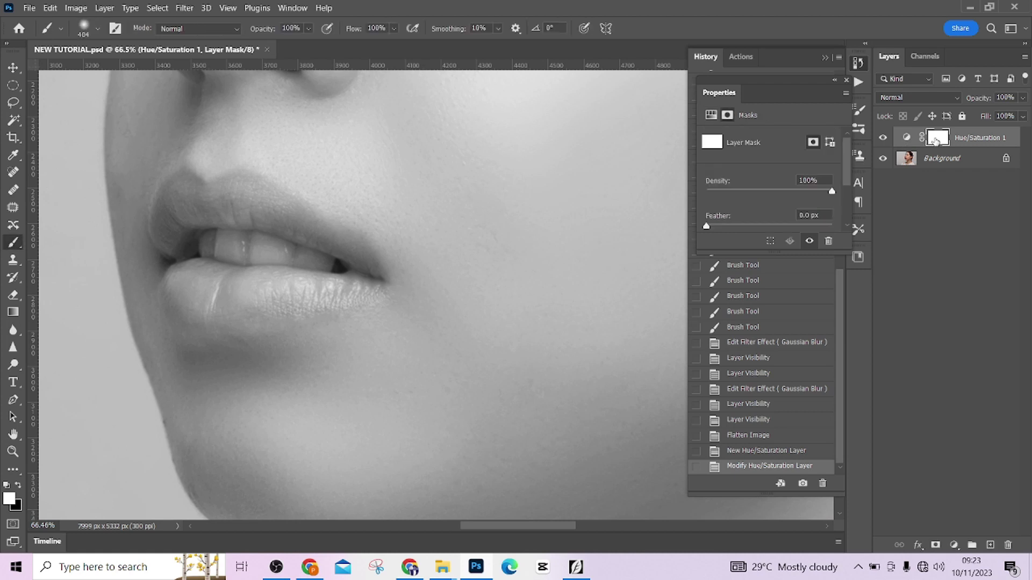
pyautogui.hotkey('ctrl', 'i')
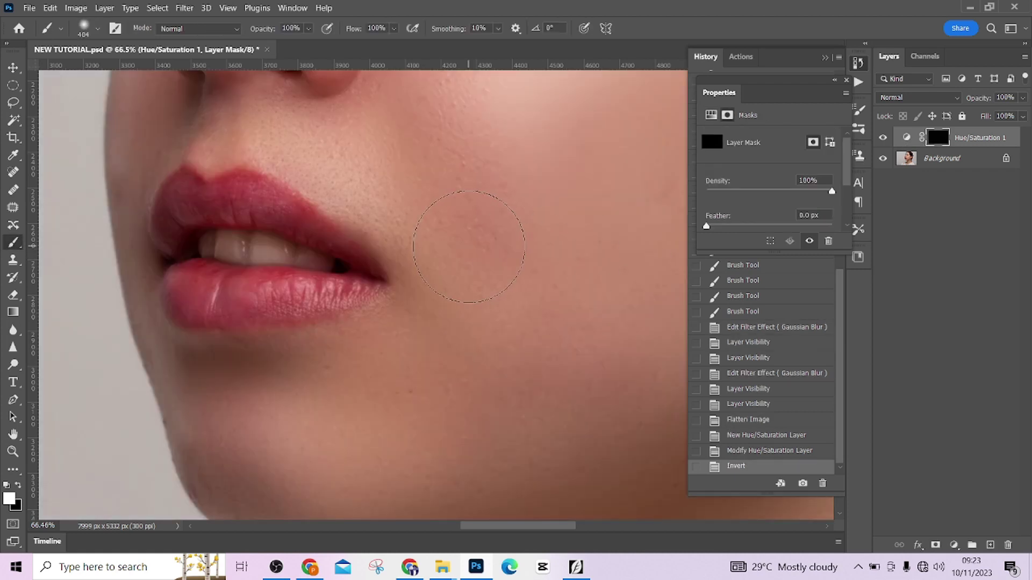
# Step: Paint white on the Hue/Saturation mask over the large front tooth and its right neighbour, reducing the brush from 42 to 30 px
pyautogui.scroll(8, 266, 246)
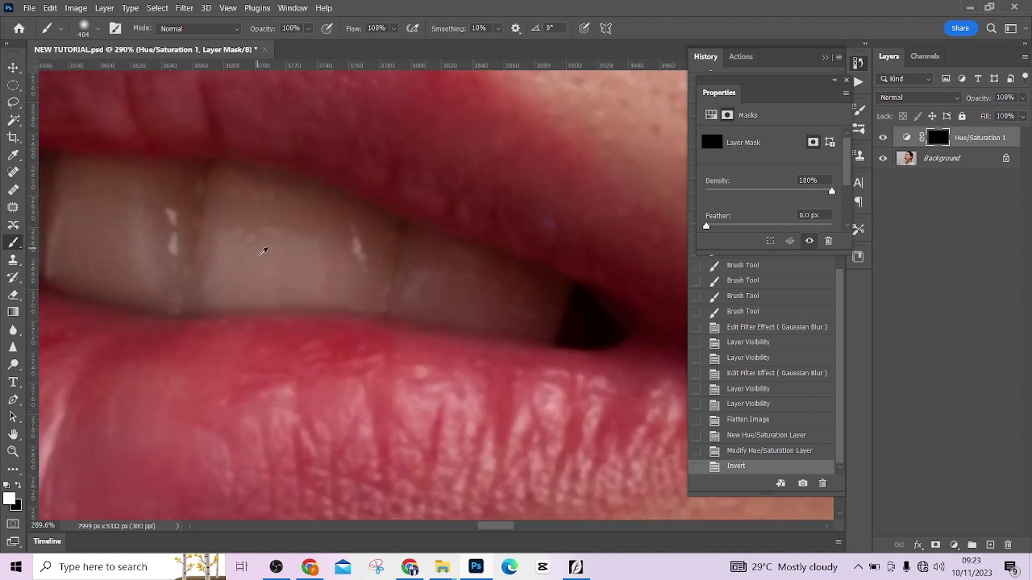
pyautogui.moveTo(261, 225)
pyautogui.mouseDown()
pyautogui.moveTo(214, 239)
pyautogui.moveTo(90, 246)
pyautogui.mouseUp()
pyautogui.moveTo(211, 242); pyautogui.dragTo(114, 243)
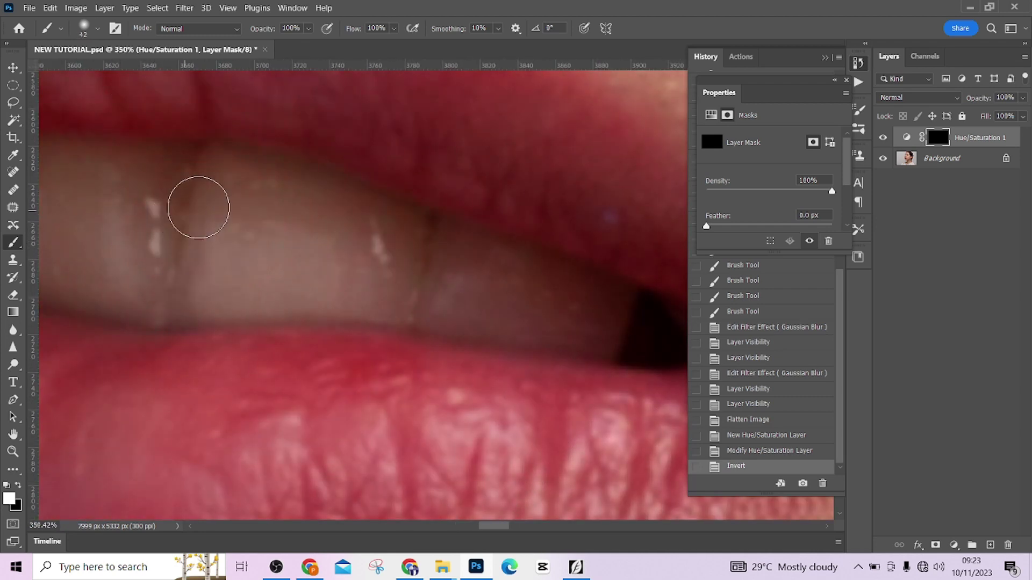
pyautogui.moveTo(221, 177); pyautogui.dragTo(225, 236)
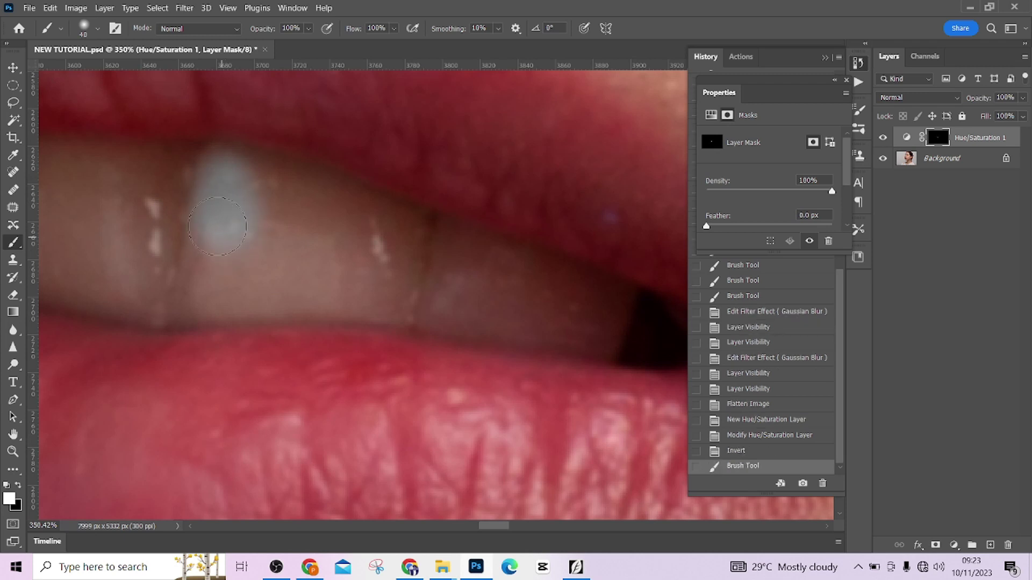
pyautogui.moveTo(216, 181)
pyautogui.mouseDown()
pyautogui.moveTo(202, 228)
pyautogui.moveTo(260, 290)
pyautogui.moveTo(364, 288)
pyautogui.moveTo(511, 309)
pyautogui.moveTo(591, 333)
pyautogui.moveTo(586, 301)
pyautogui.moveTo(467, 274)
pyautogui.moveTo(269, 191)
pyautogui.moveTo(247, 199)
pyautogui.mouseUp()
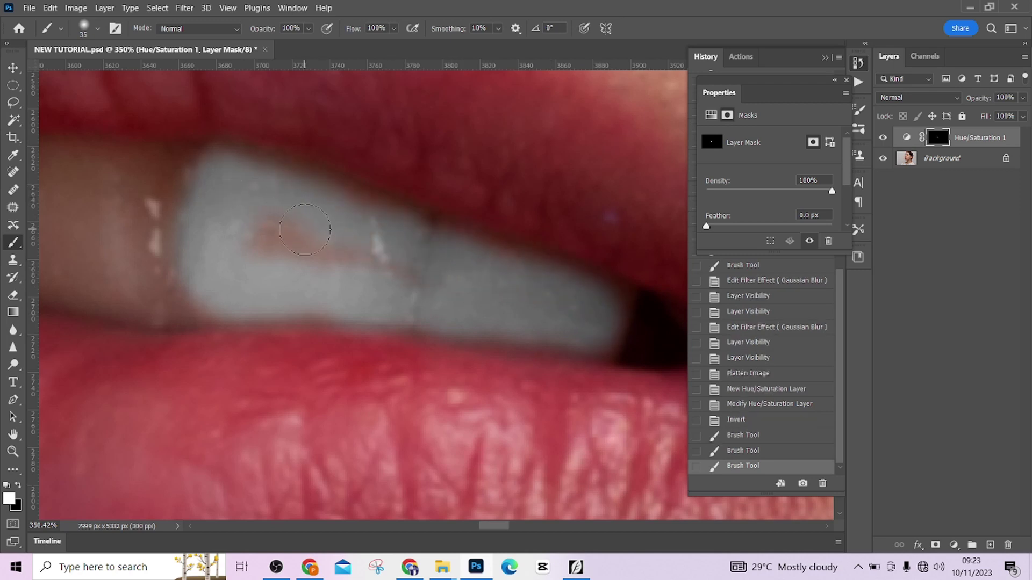
pyautogui.press('[')
pyautogui.moveTo(238, 176)
pyautogui.mouseDown()
pyautogui.moveTo(287, 186)
pyautogui.moveTo(387, 236)
pyautogui.moveTo(383, 251)
pyautogui.moveTo(306, 240)
pyautogui.moveTo(469, 273)
pyautogui.moveTo(594, 325)
pyautogui.moveTo(601, 308)
pyautogui.moveTo(611, 323)
pyautogui.moveTo(596, 334)
pyautogui.moveTo(284, 291)
pyautogui.moveTo(309, 297)
pyautogui.mouseUp()
# Step: Paint the remaining teeth towards the left corner of the mouth white on the mask, using a 30 to 20 px brush
pyautogui.hscroll(-3, 360, 290)
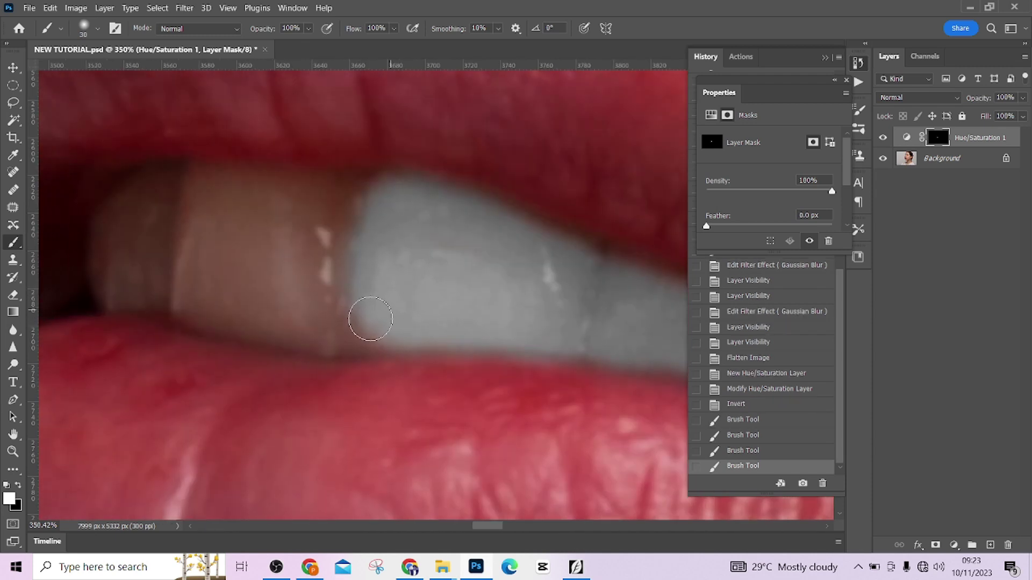
pyautogui.moveTo(369, 316)
pyautogui.mouseDown()
pyautogui.moveTo(318, 325)
pyautogui.moveTo(265, 315)
pyautogui.moveTo(306, 328)
pyautogui.moveTo(197, 303)
pyautogui.moveTo(201, 187)
pyautogui.moveTo(366, 202)
pyautogui.moveTo(274, 210)
pyautogui.moveTo(270, 258)
pyautogui.moveTo(332, 279)
pyautogui.moveTo(354, 223)
pyautogui.moveTo(336, 298)
pyautogui.moveTo(230, 251)
pyautogui.moveTo(255, 206)
pyautogui.moveTo(274, 239)
pyautogui.moveTo(222, 279)
pyautogui.moveTo(333, 293)
pyautogui.moveTo(483, 290)
pyautogui.mouseUp()
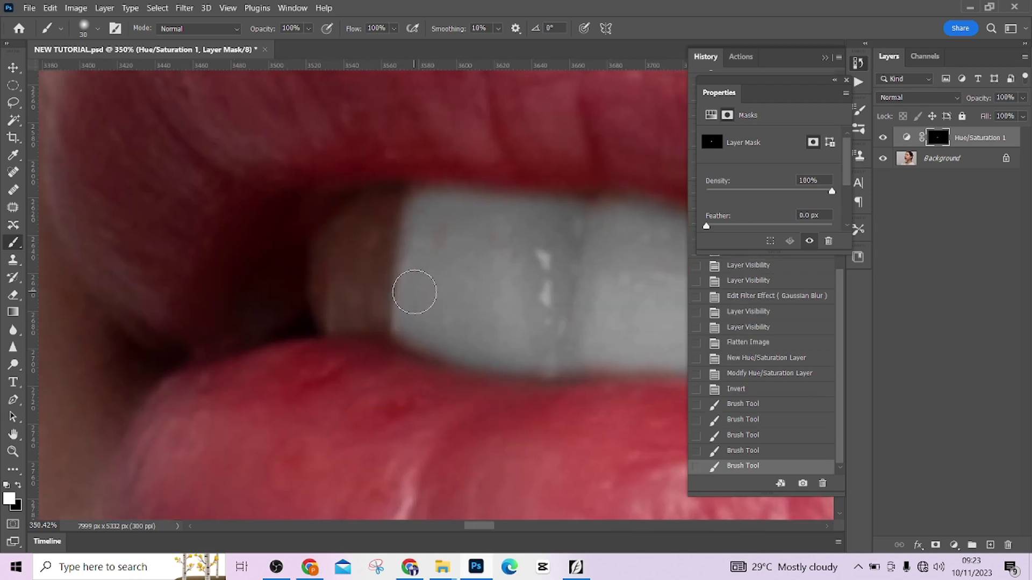
pyautogui.moveTo(377, 205)
pyautogui.mouseDown()
pyautogui.moveTo(332, 247)
pyautogui.moveTo(331, 315)
pyautogui.moveTo(389, 319)
pyautogui.moveTo(396, 253)
pyautogui.moveTo(352, 251)
pyautogui.moveTo(374, 283)
pyautogui.moveTo(407, 297)
pyautogui.moveTo(359, 296)
pyautogui.moveTo(359, 253)
pyautogui.moveTo(402, 224)
pyautogui.moveTo(378, 279)
pyautogui.moveTo(362, 283)
pyautogui.moveTo(408, 232)
pyautogui.moveTo(401, 247)
pyautogui.moveTo(346, 227)
pyautogui.moveTo(322, 255)
pyautogui.moveTo(329, 316)
pyautogui.moveTo(456, 350)
pyautogui.moveTo(474, 304)
pyautogui.moveTo(476, 327)
pyautogui.mouseUp()
# Step: Lower the opacity of the Hue/Saturation 1 layer to 63%, keeping its Normal blend mode
pyautogui.keyDown('alt'); pyautogui.scroll(-10, 477, 327); pyautogui.keyUp('alt')
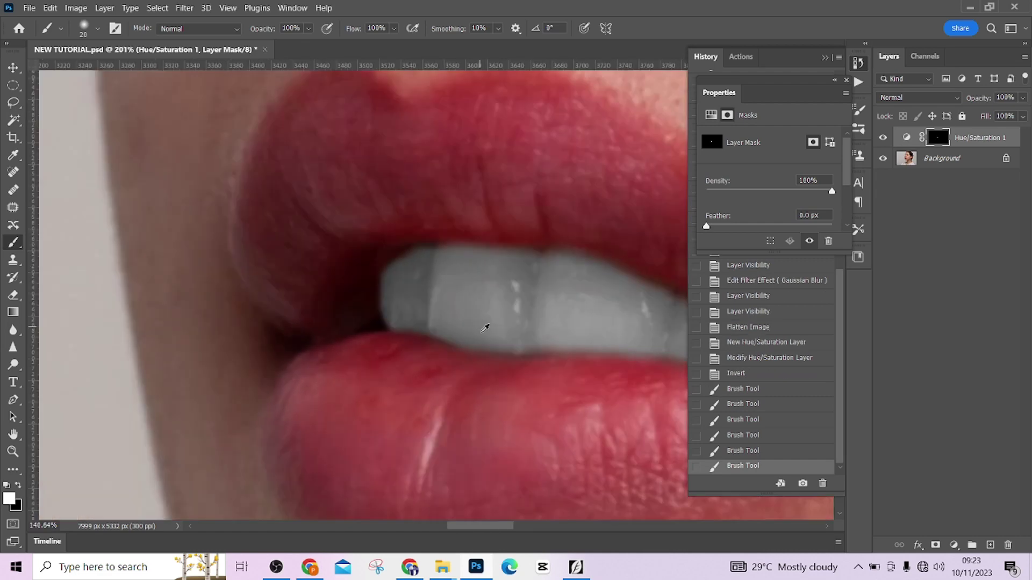
pyautogui.keyDown('alt'); pyautogui.scroll(-5, 487, 333); pyautogui.keyUp('alt')
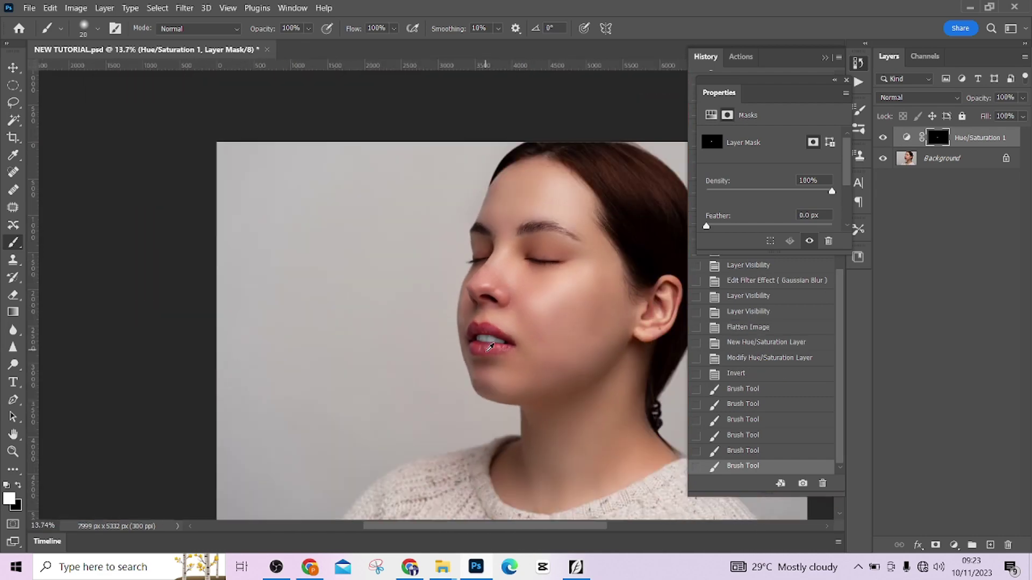
pyautogui.keyDown('alt'); pyautogui.scroll(2, 489, 340); pyautogui.keyUp('alt')
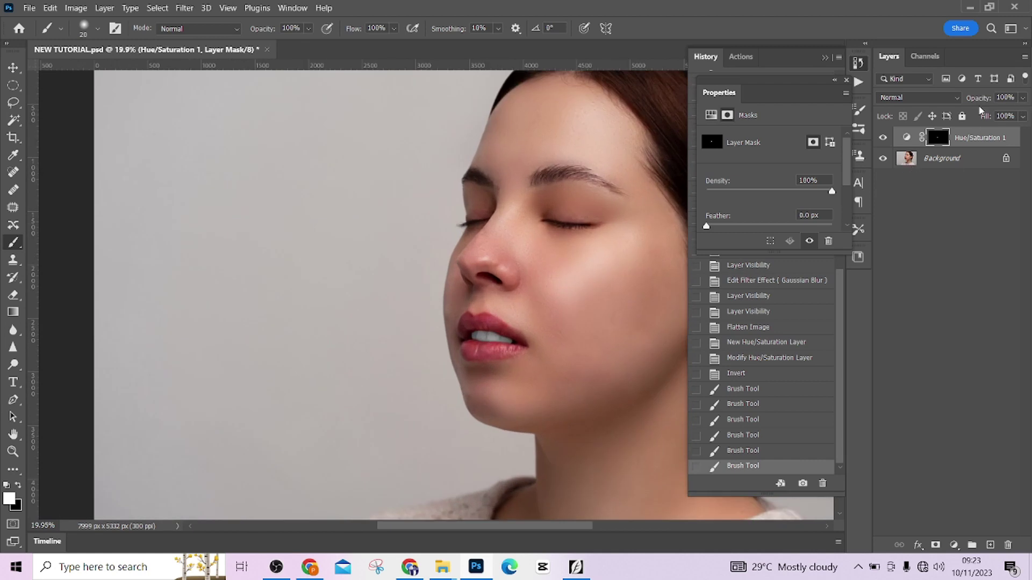
pyautogui.click(935, 97)
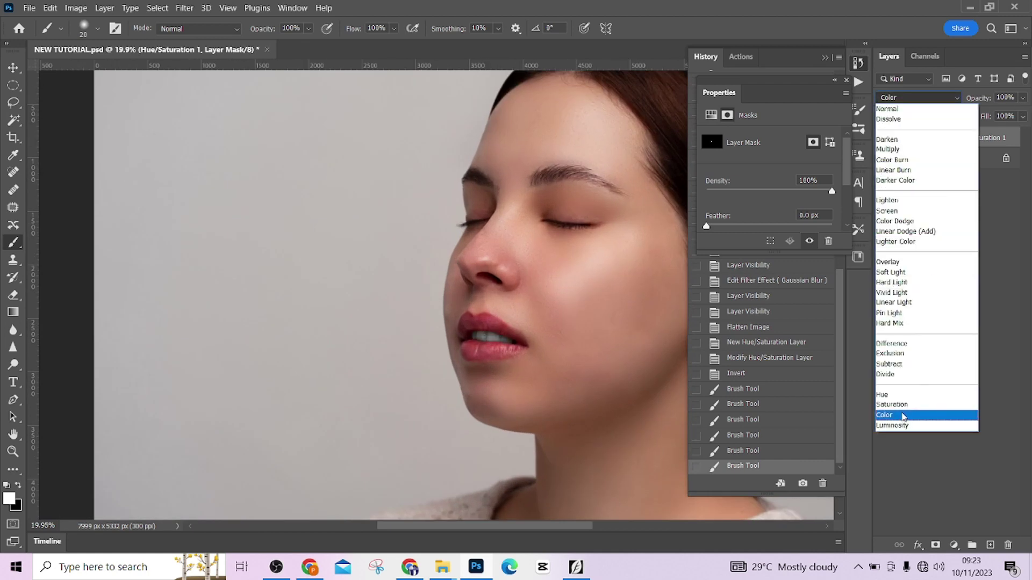
pyautogui.click(907, 471)
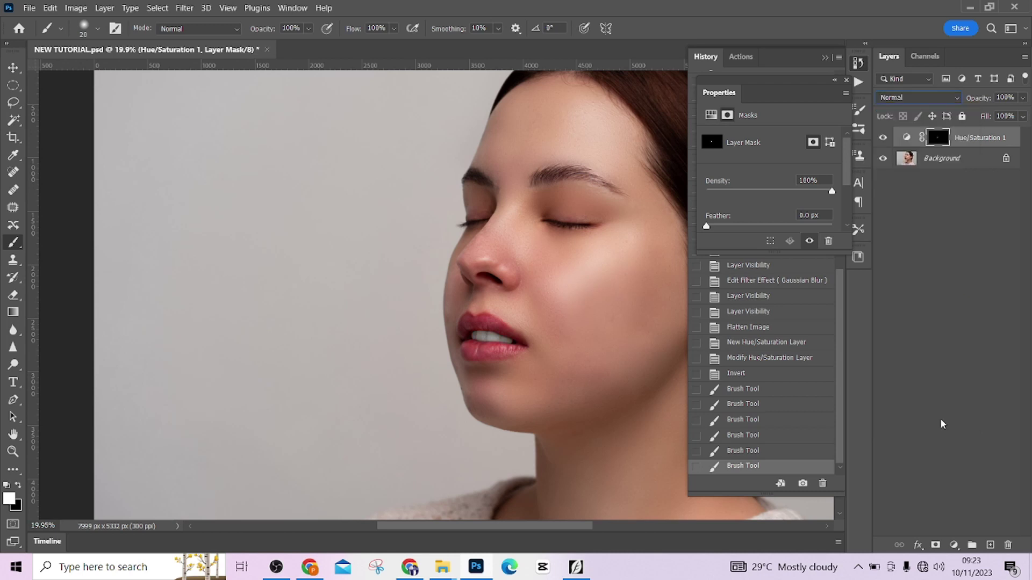
pyautogui.click(1023, 98)
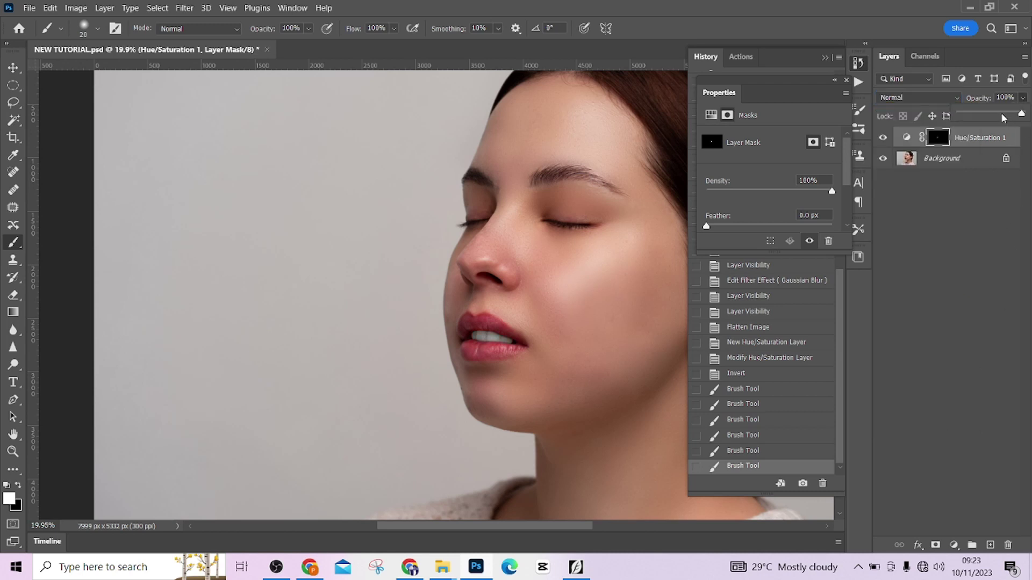
pyautogui.moveTo(1002, 113); pyautogui.dragTo(999, 115)
# Step: Compare the whole portrait with and without the Hue/Saturation 1 layer by toggling its visibility
pyautogui.scroll(-5, 613, 277)
pyautogui.moveTo(613, 278); pyautogui.dragTo(489, 308)
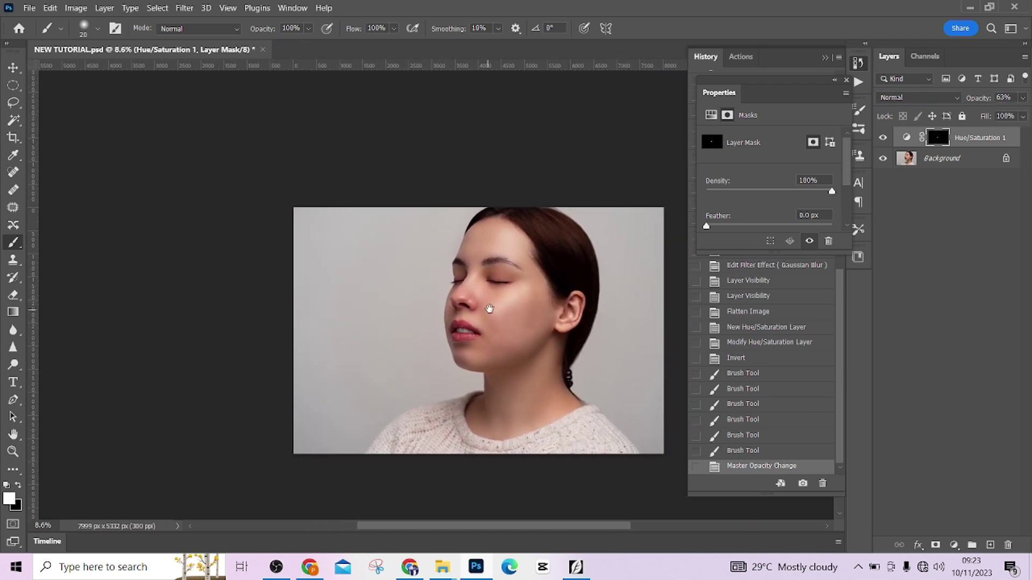
pyautogui.scroll(1, 544, 371)
pyautogui.moveTo(545, 371); pyautogui.dragTo(547, 336)
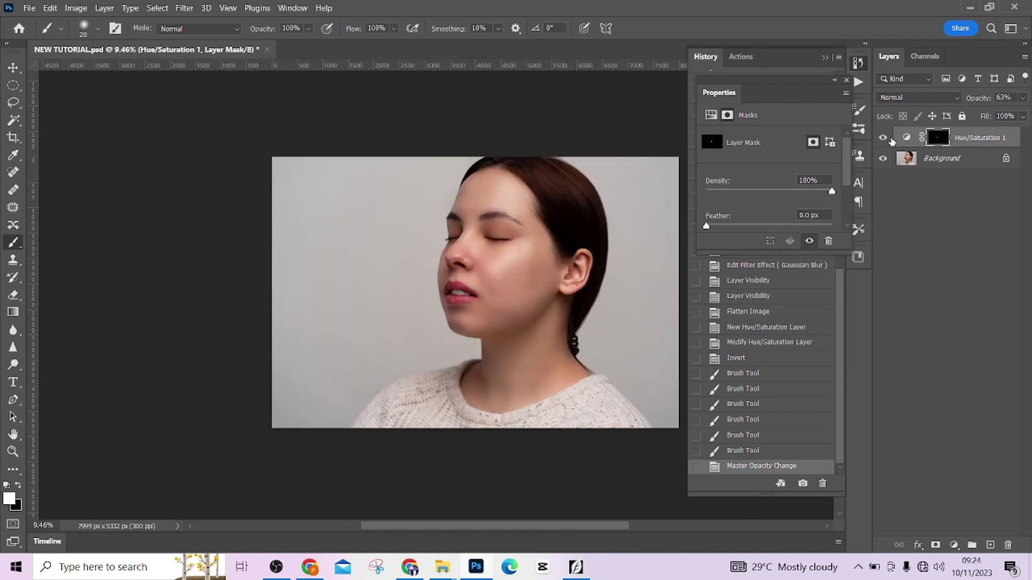
pyautogui.click(884, 139)
pyautogui.click(884, 139)
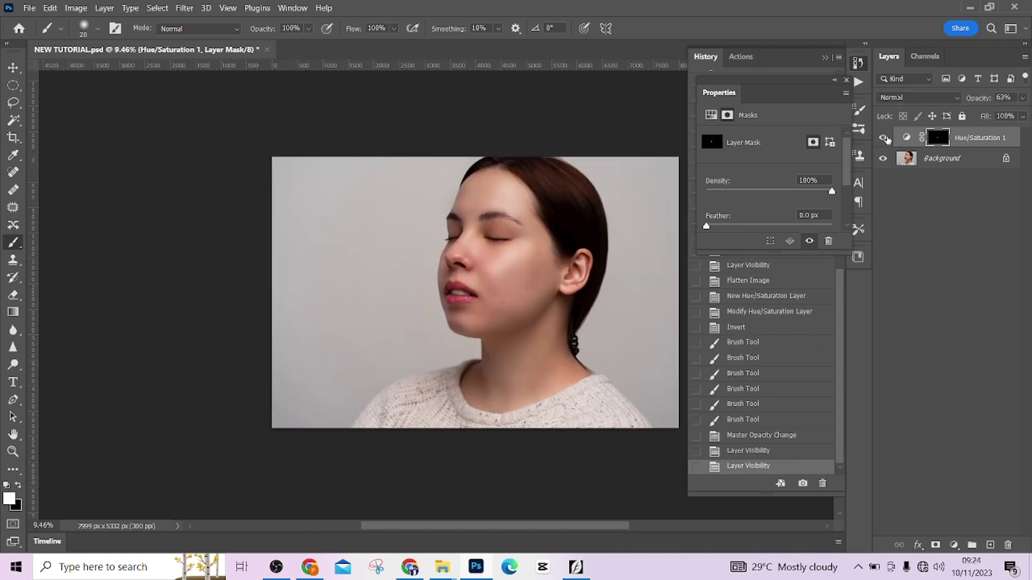
# Step: Flatten the teeth-whitening adjustment and the portrait into a single Background layer
pyautogui.rightClick(957, 161)
pyautogui.click(964, 307)
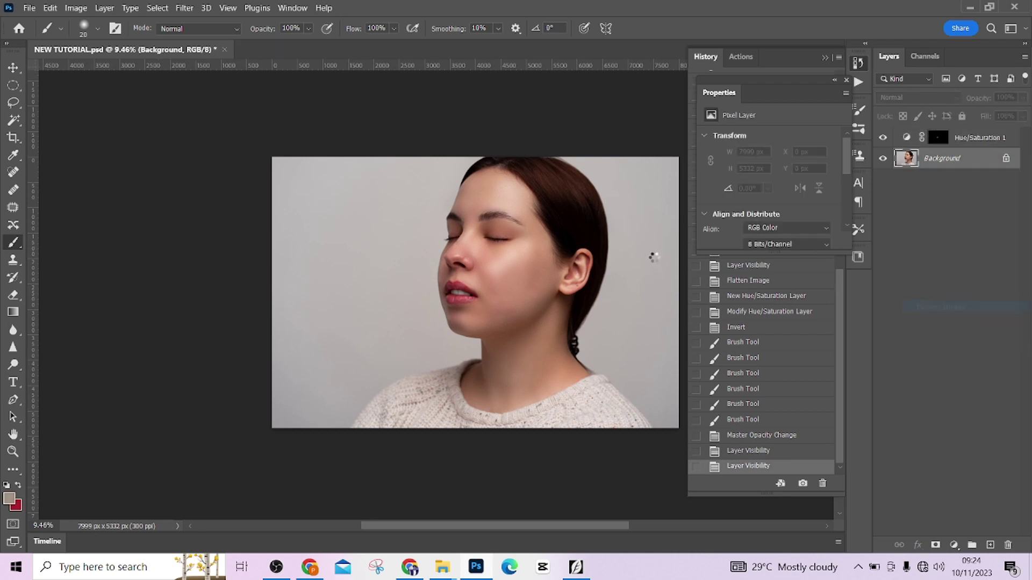
pyautogui.scroll(2, 545, 247)
pyautogui.scroll(-2, 545, 247)
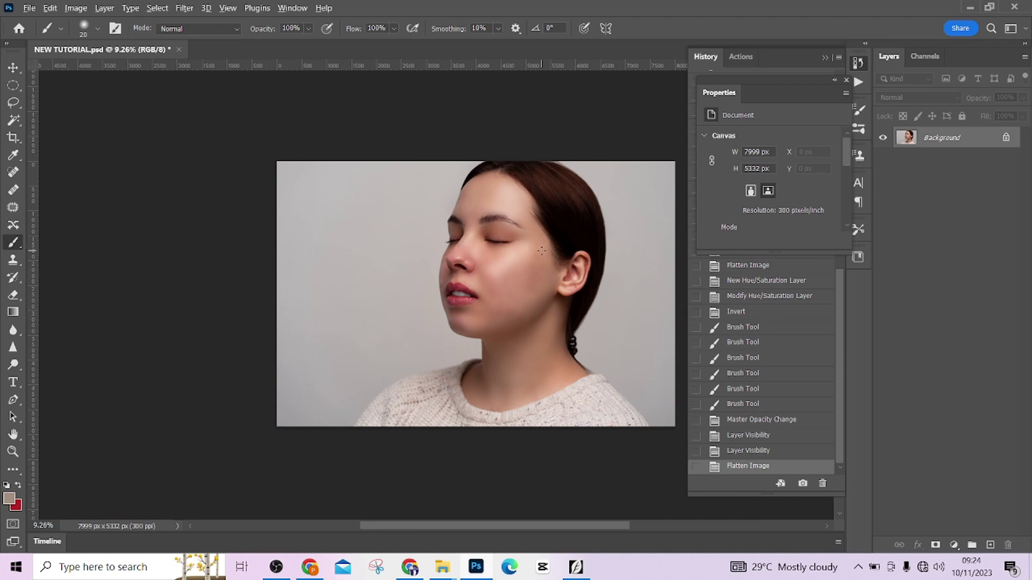
pyautogui.scroll(2, 457, 275)
pyautogui.scroll(-2, 467, 279)
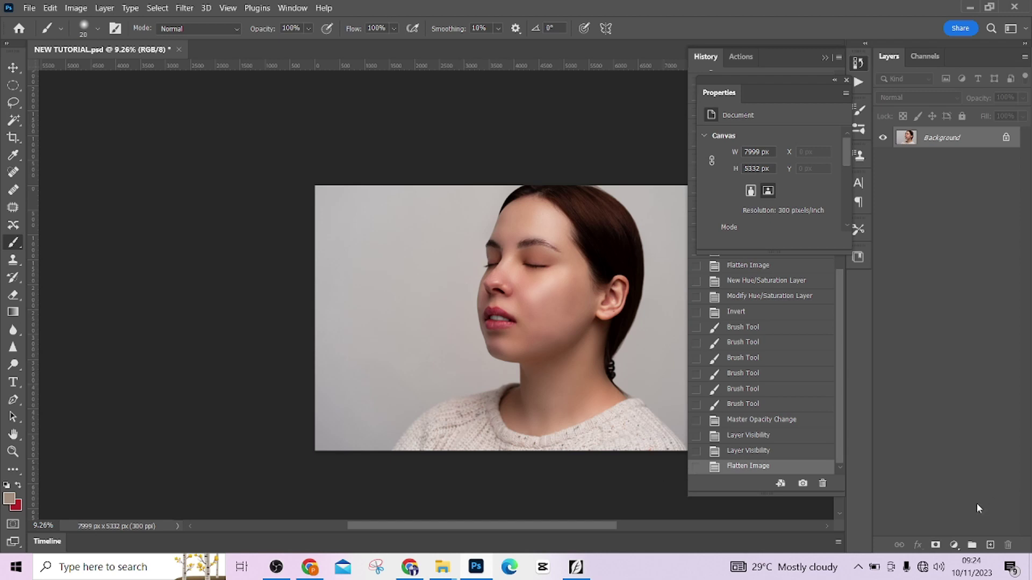
# Step: Add a Curves adjustment layer with the midtones raised to brighten the image, and invert its mask to black
pyautogui.click(954, 547)
pyautogui.click(961, 378)
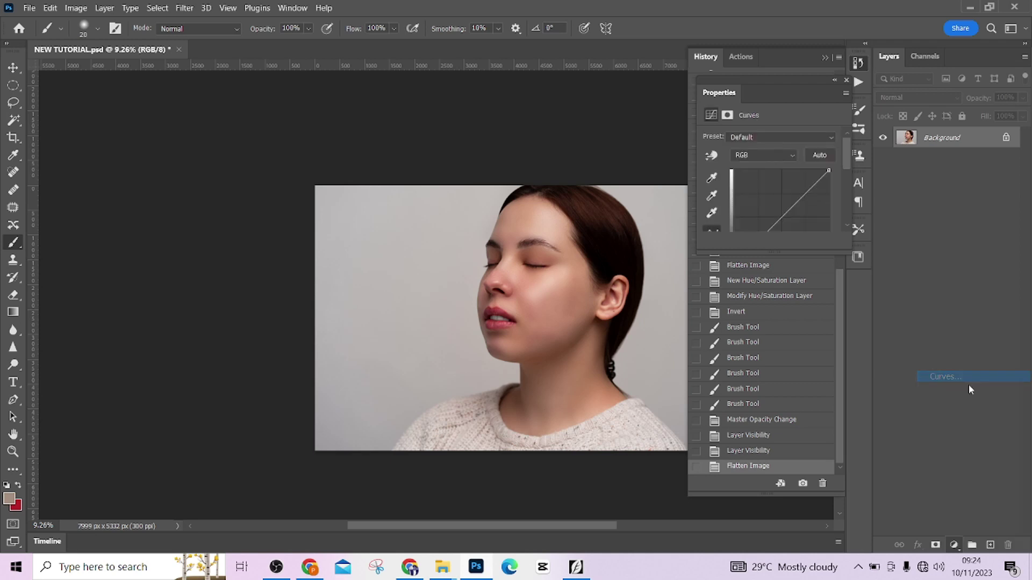
pyautogui.moveTo(783, 214); pyautogui.dragTo(779, 206)
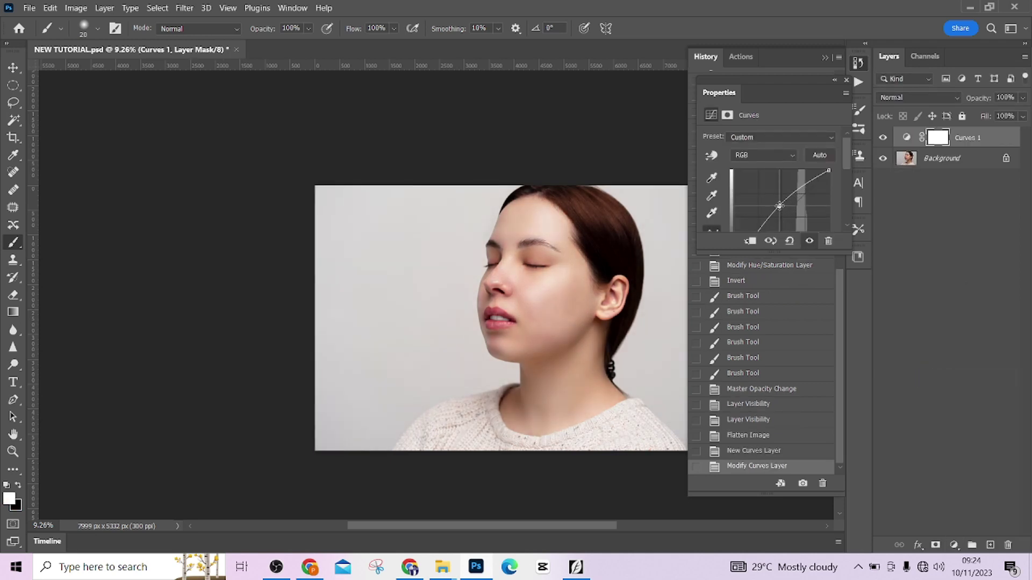
pyautogui.hotkey('ctrl', 'i')
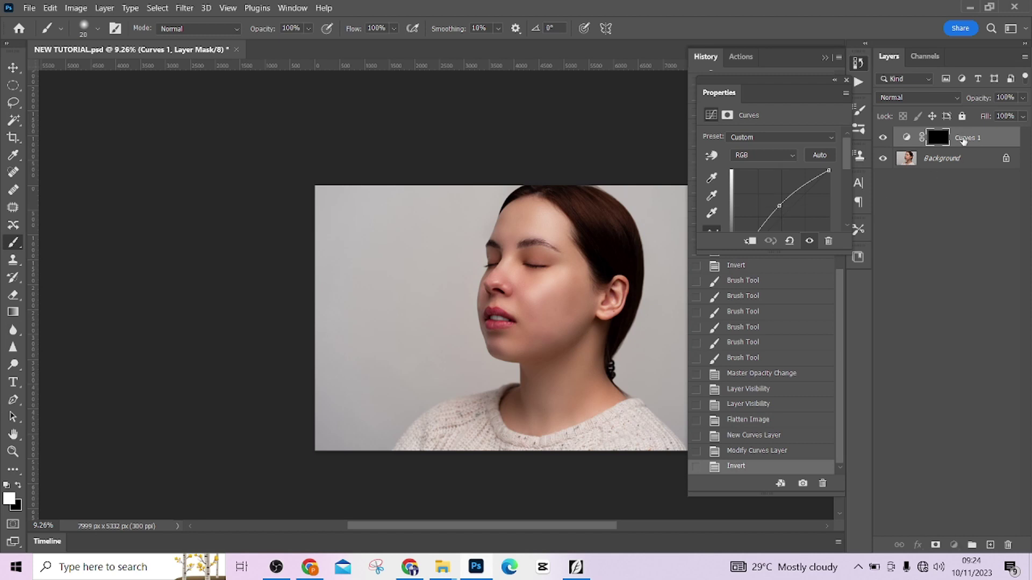
# Step: Rename the brightening Curves layer as dodge
pyautogui.doubleClick(964, 138)
pyautogui.write('d')
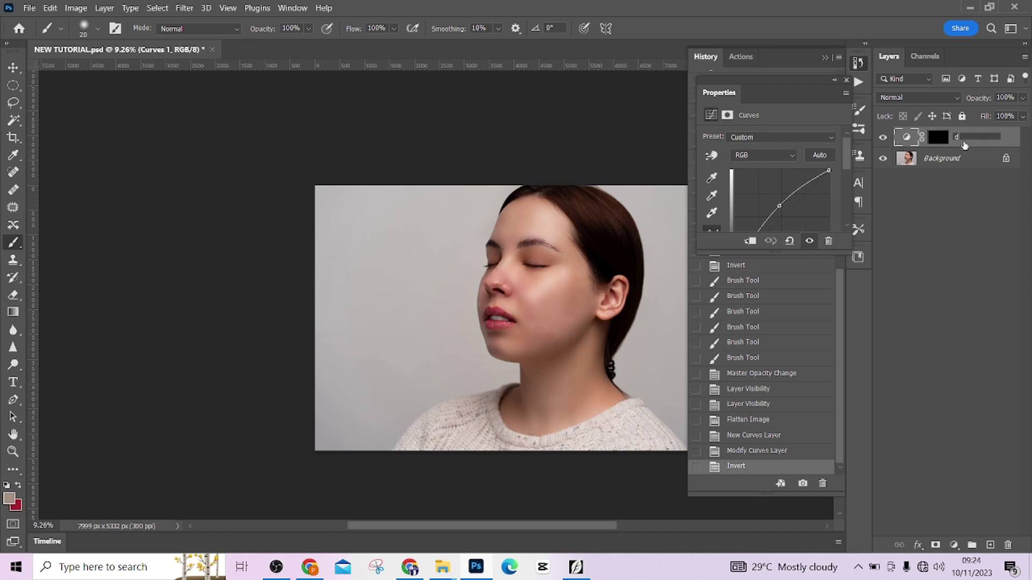
pyautogui.write('odge')
pyautogui.press('Return')
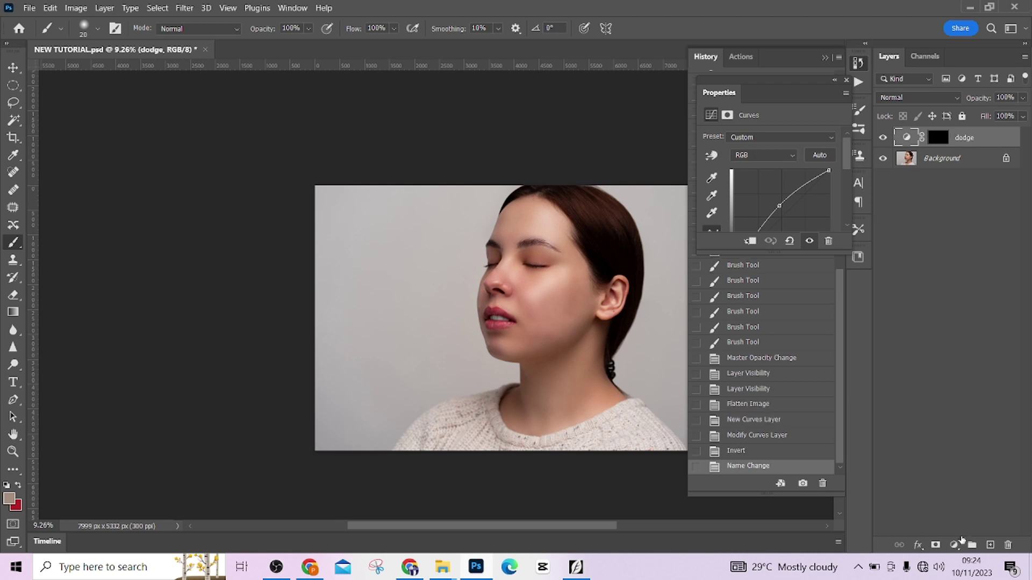
# Step: Add a second Curves adjustment layer with the midtones lowered to darken the image, and invert its mask to black
pyautogui.click(954, 545)
pyautogui.click(938, 376)
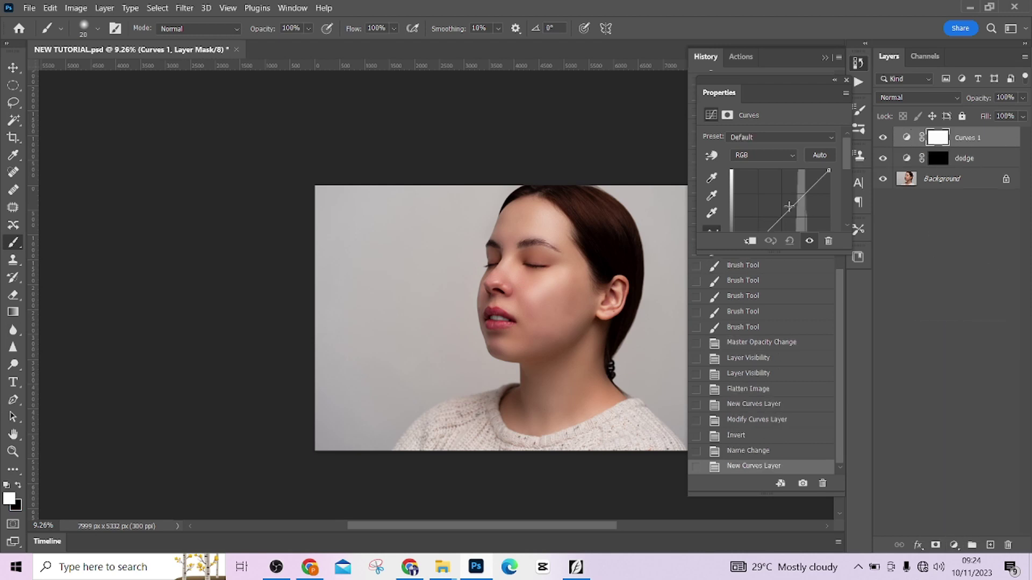
pyautogui.moveTo(792, 212); pyautogui.dragTo(793, 217)
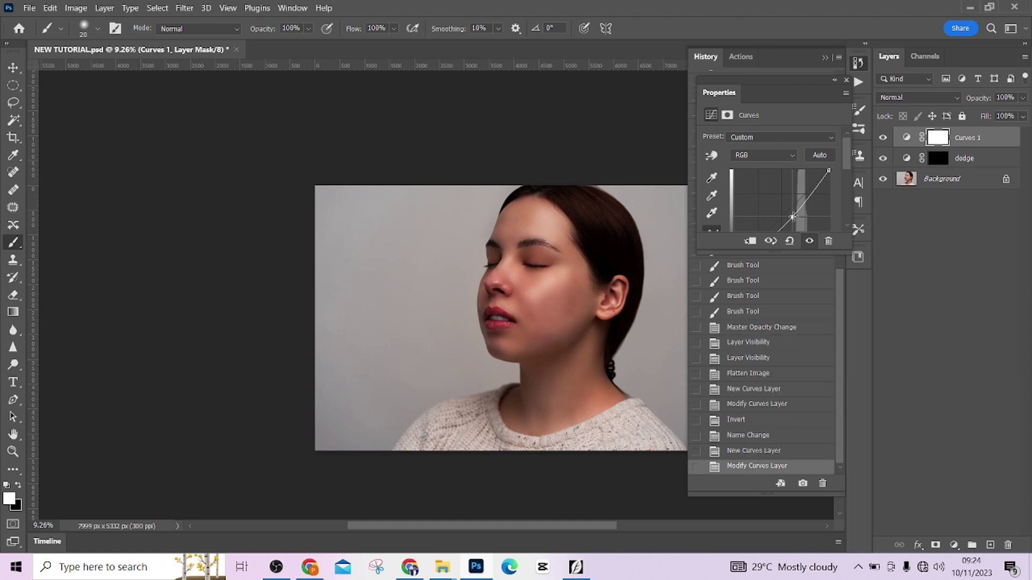
pyautogui.hotkey('ctrl', 'i')
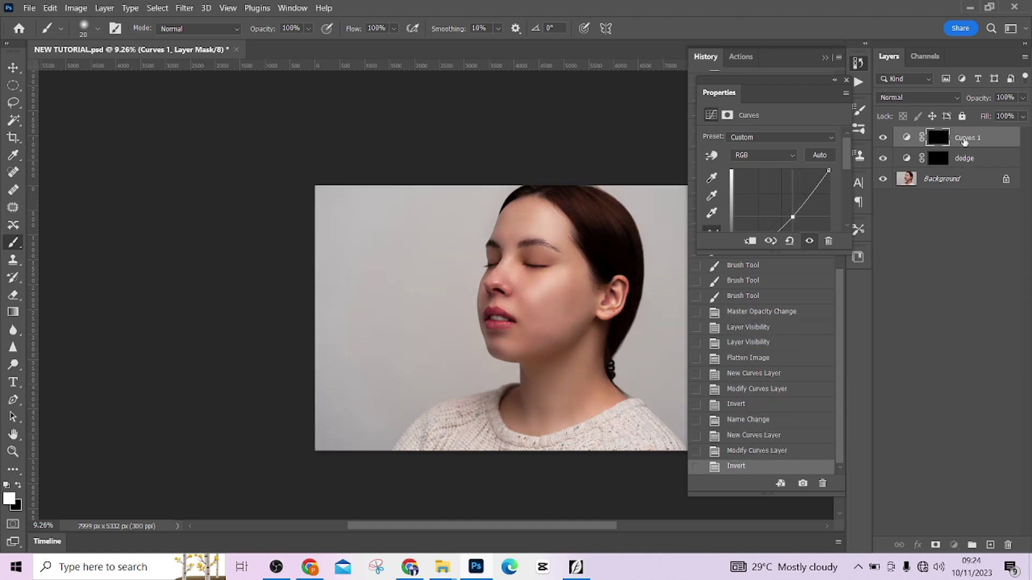
# Step: Rename the darkening Curves layer as burn
pyautogui.doubleClick(967, 137)
pyautogui.write('b')
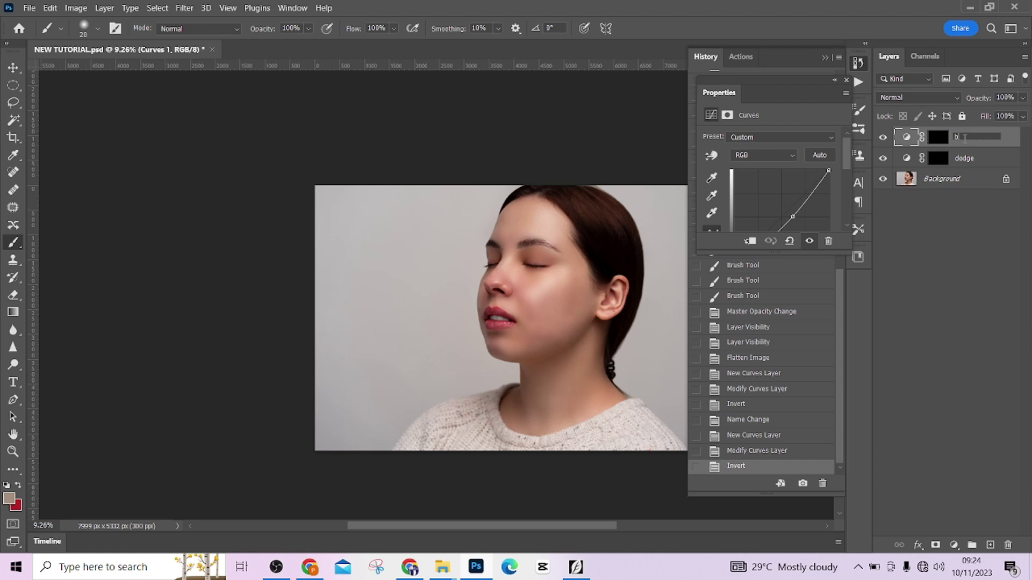
pyautogui.write('urn')
# Step: Group the burn and dodge layers together and expand the group to show both
pyautogui.keyDown('shift'); pyautogui.click(988, 163); pyautogui.keyUp('shift')
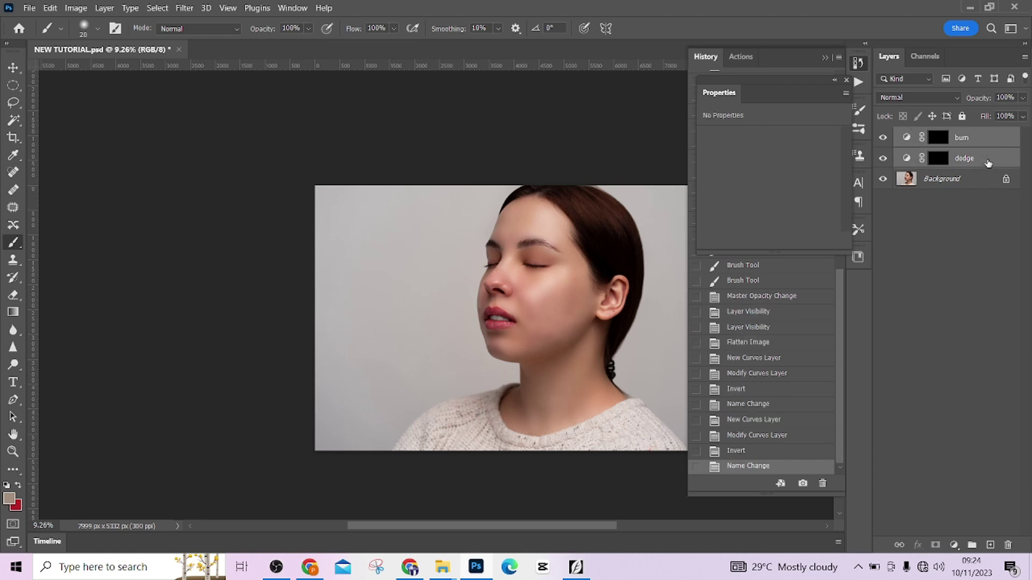
pyautogui.hotkey('ctrl', 'g')
pyautogui.click(898, 136)
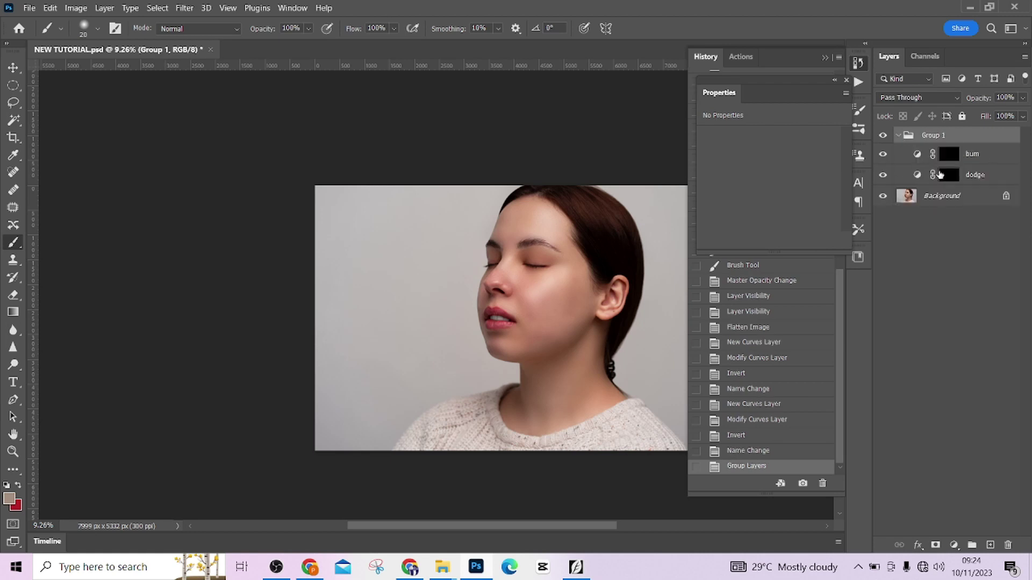
# Step: Target the dodge layer's mask, reduce the brush flow and paint white along the bridge of the nose with an enlarged brush
pyautogui.click(946, 175)
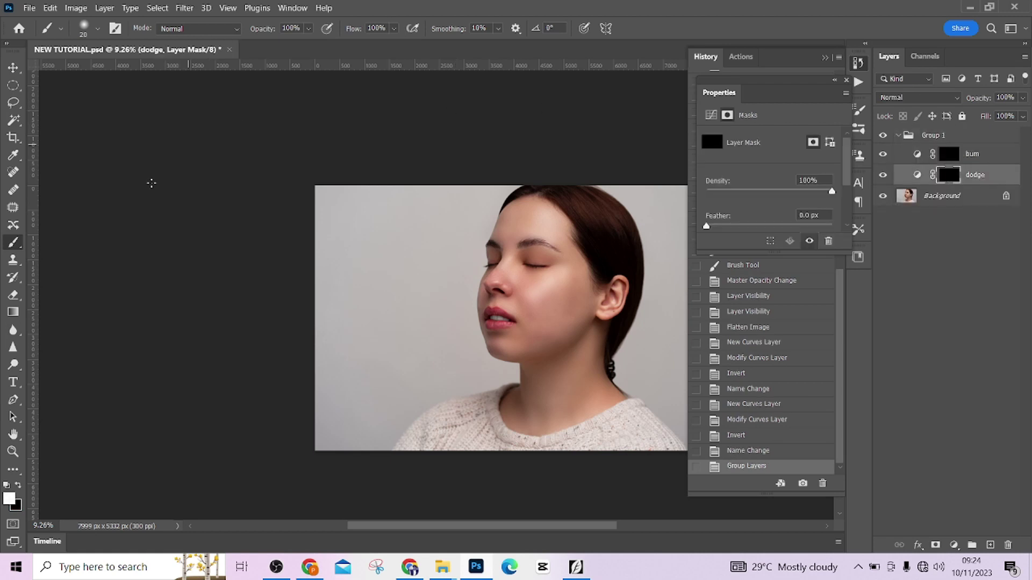
pyautogui.scroll(3, 588, 199)
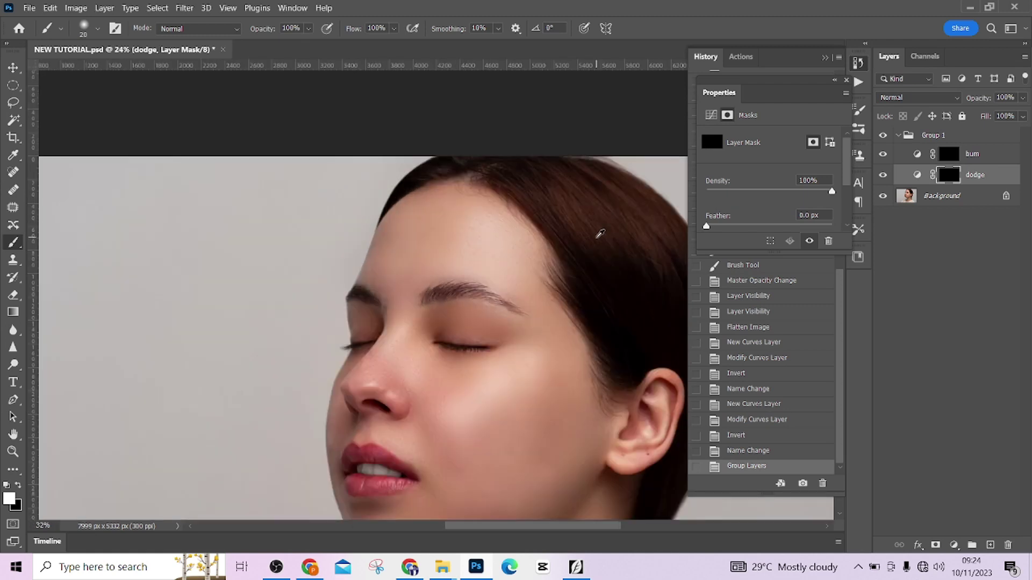
pyautogui.scroll(1, 430, 265)
pyautogui.moveTo(431, 265); pyautogui.dragTo(484, 137)
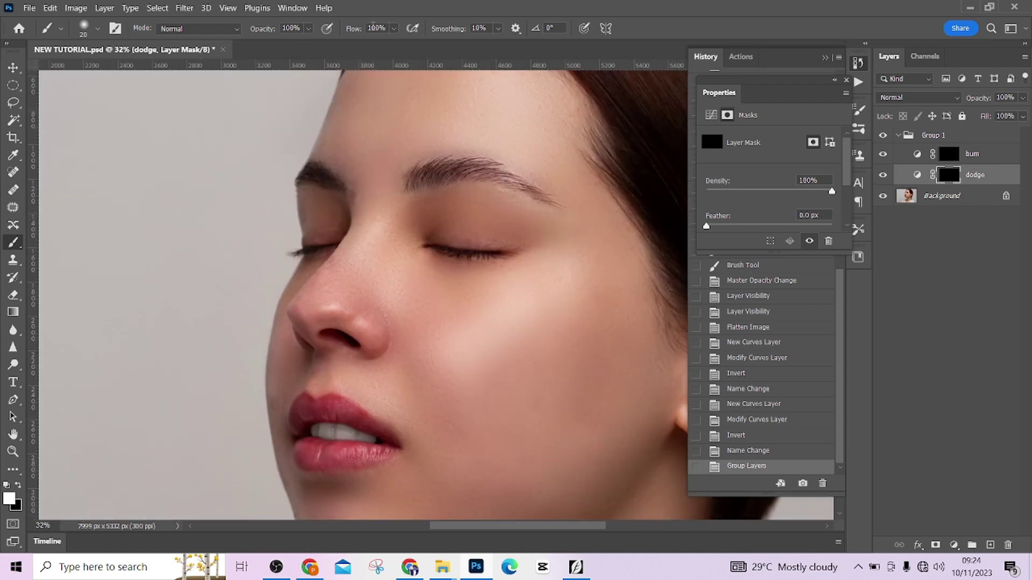
pyautogui.moveTo(355, 33); pyautogui.dragTo(285, 44)
pyautogui.press(']')
pyautogui.press(']')
pyautogui.press(']')
pyautogui.press(']')
pyautogui.press(']')
pyautogui.press(']')
pyautogui.press(']')
pyautogui.press(']')
pyautogui.press(']')
pyautogui.press(']')
pyautogui.moveTo(370, 234)
pyautogui.mouseDown()
pyautogui.moveTo(328, 297)
pyautogui.moveTo(336, 288)
pyautogui.mouseUp()
pyautogui.press(']')
pyautogui.press('[')
# Step: Set the brush flow to 3% and continue dodging the nose bridge and inner eye area with a 175 to 200 px brush
pyautogui.moveTo(350, 31); pyautogui.dragTo(353, 30)
pyautogui.press(']')
pyautogui.press(']')
pyautogui.moveTo(356, 258)
pyautogui.mouseDown()
pyautogui.moveTo(312, 326)
pyautogui.moveTo(322, 305)
pyautogui.moveTo(336, 303)
pyautogui.moveTo(321, 314)
pyautogui.moveTo(369, 326)
pyautogui.moveTo(342, 316)
pyautogui.moveTo(352, 274)
pyautogui.mouseUp()
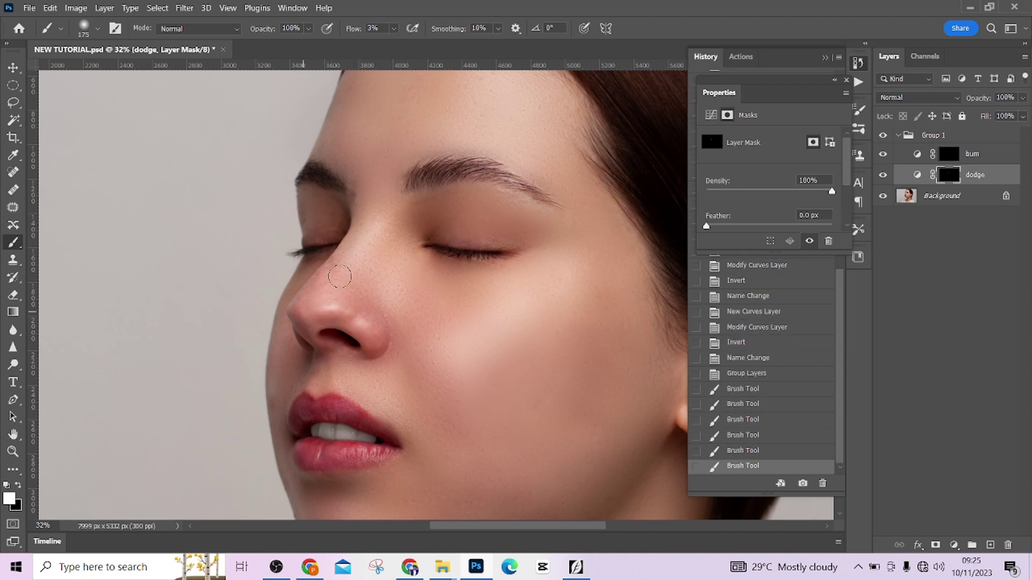
pyautogui.press(']')
pyautogui.moveTo(382, 230); pyautogui.dragTo(375, 226)
pyautogui.moveTo(401, 177)
pyautogui.mouseDown()
pyautogui.moveTo(366, 244)
pyautogui.moveTo(368, 269)
pyautogui.mouseUp()
pyautogui.scroll(-3, 368, 269)
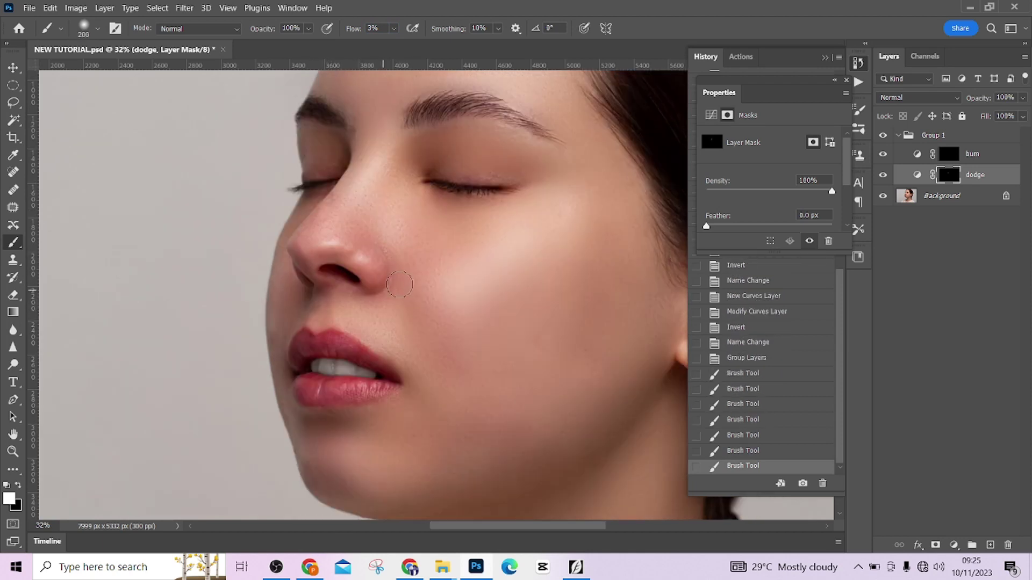
# Step: Paint white on the dodge mask over the eyelid and under-eye area with a 300 px brush
pyautogui.press(']')
pyautogui.press(']')
pyautogui.press(']')
pyautogui.scroll(3, 495, 97)
pyautogui.press('[')
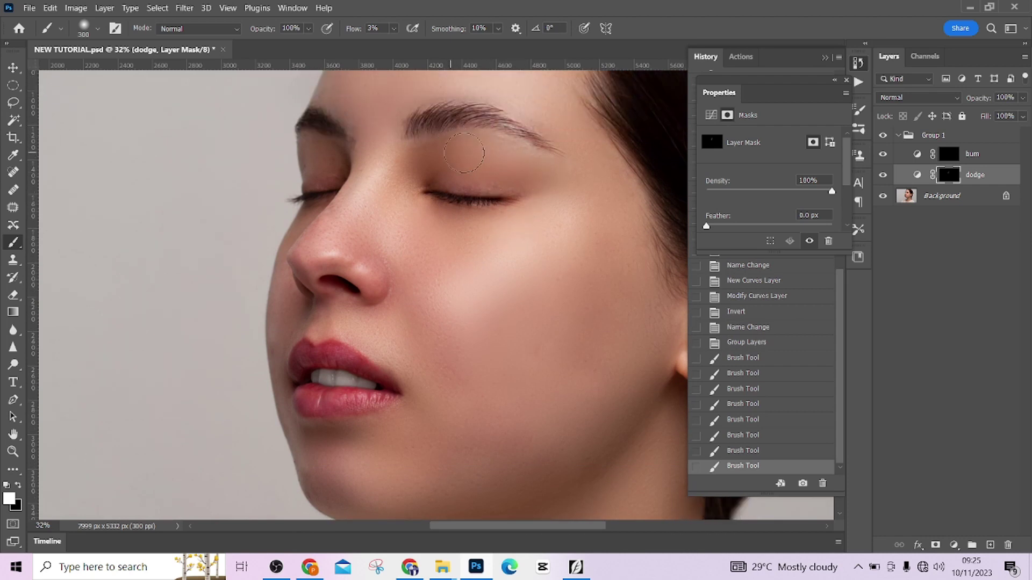
pyautogui.moveTo(515, 156); pyautogui.dragTo(430, 272)
# Step: Dodge the cheek from the cheekbone down towards the corner of the mouth with a larger brush
pyautogui.scroll(-2, 431, 272)
pyautogui.press(']')
pyautogui.press(']')
pyautogui.moveTo(541, 199)
pyautogui.mouseDown()
pyautogui.moveTo(472, 267)
pyautogui.moveTo(417, 396)
pyautogui.mouseUp()
# Step: Dodge the chin with a 300 px brush and the lower cheek with a 600 px brush
pyautogui.press('[')
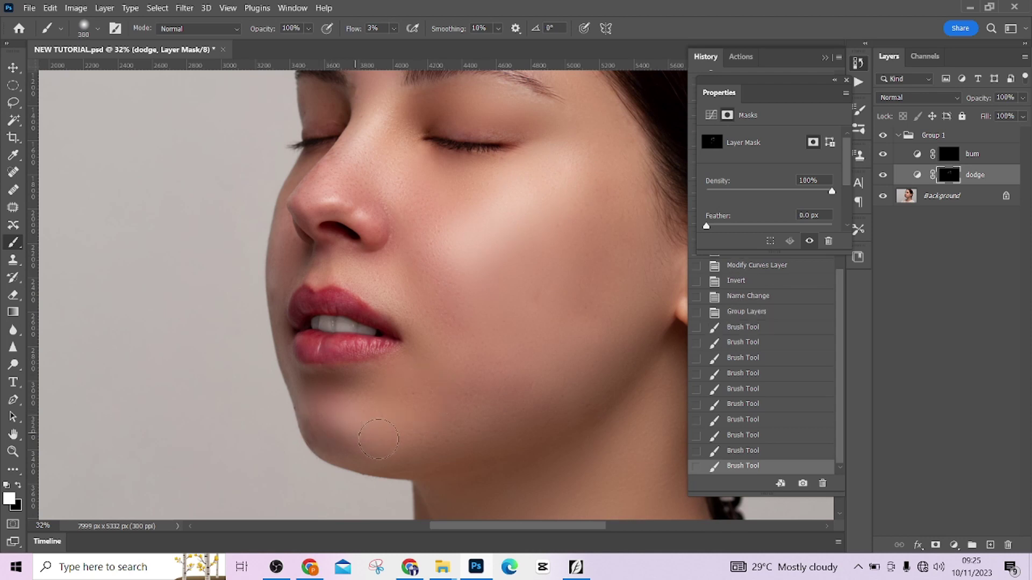
pyautogui.moveTo(379, 439)
pyautogui.mouseDown()
pyautogui.moveTo(413, 445)
pyautogui.moveTo(411, 433)
pyautogui.mouseUp()
pyautogui.press(']')
pyautogui.press(']')
pyautogui.press(']')
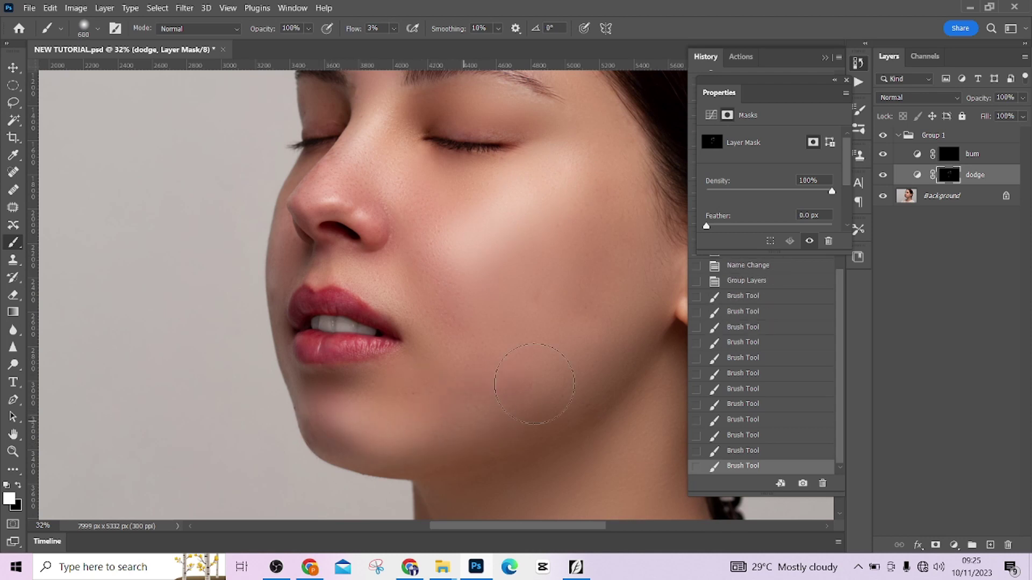
pyautogui.moveTo(534, 384); pyautogui.dragTo(371, 370)
# Step: Brighten the middle of the cheek on the dodge mask with a 700 px brush, then reduce the brush to 300 px
pyautogui.press(']')
pyautogui.moveTo(467, 302); pyautogui.dragTo(454, 319)
pyautogui.press('[')
pyautogui.press('[')
pyautogui.press(']')
pyautogui.press(']')
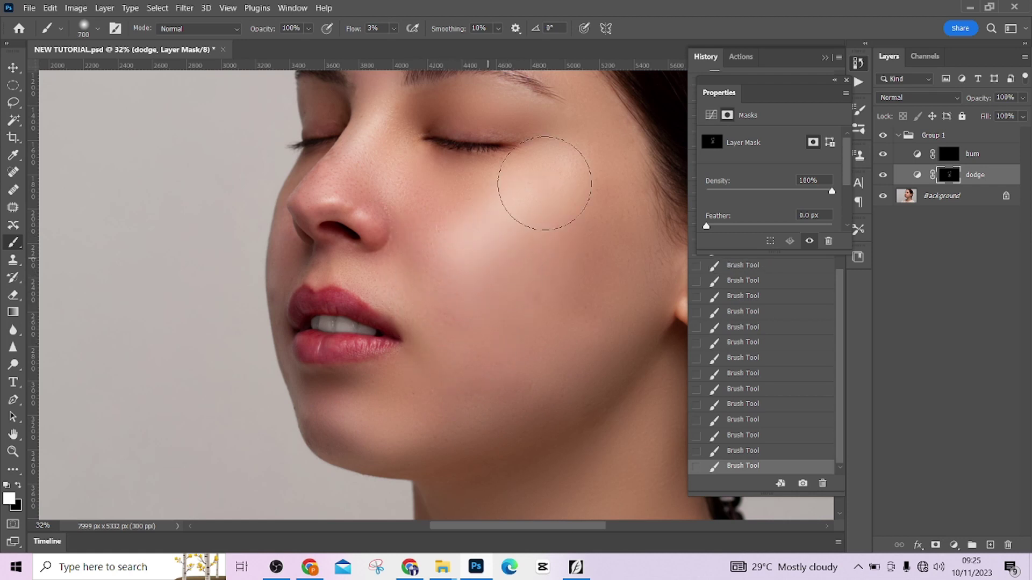
pyautogui.press('[')
pyautogui.press('[')
pyautogui.scroll(3, 473, 327)
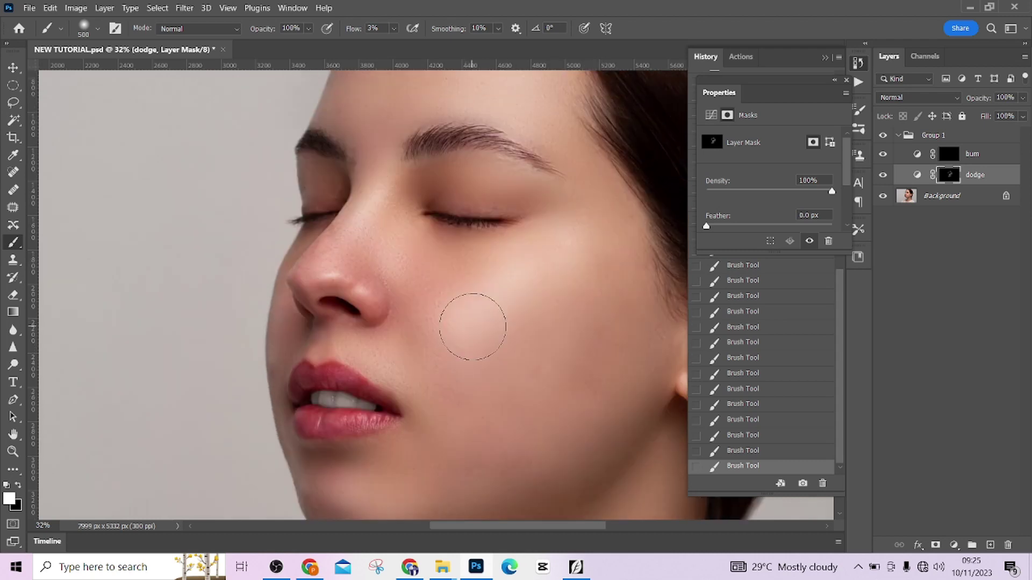
pyautogui.scroll(2, 472, 327)
pyautogui.press('[')
pyautogui.press('[')
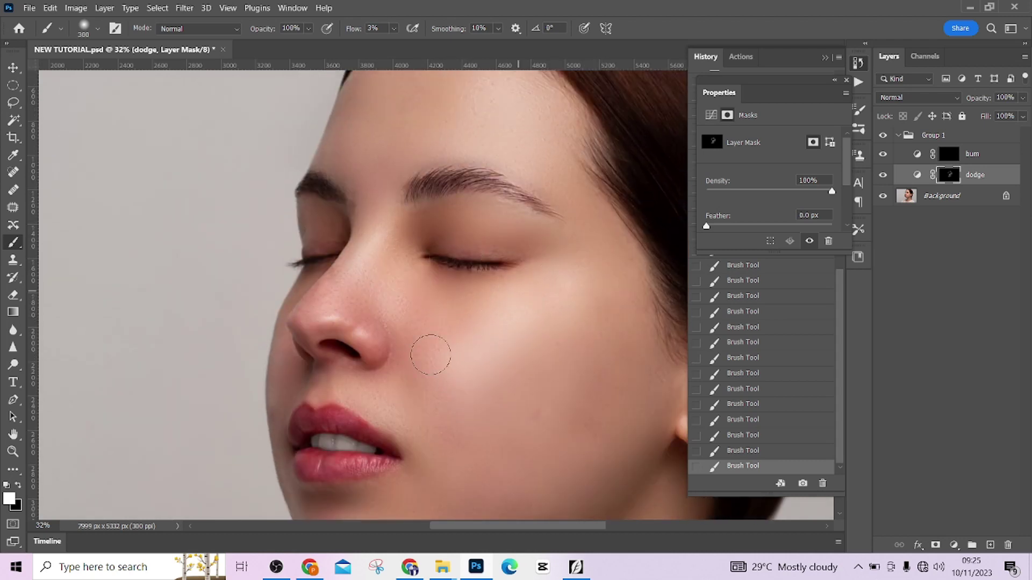
# Step: Dodge the lower lip on the mask with a much smaller brush, then enlarge the brush to 175 px
pyautogui.press('[')
pyautogui.press('[')
pyautogui.press('[')
pyautogui.press('[')
pyautogui.press('[')
pyautogui.moveTo(336, 471); pyautogui.dragTo(374, 461)
pyautogui.press(']')
pyautogui.press(']')
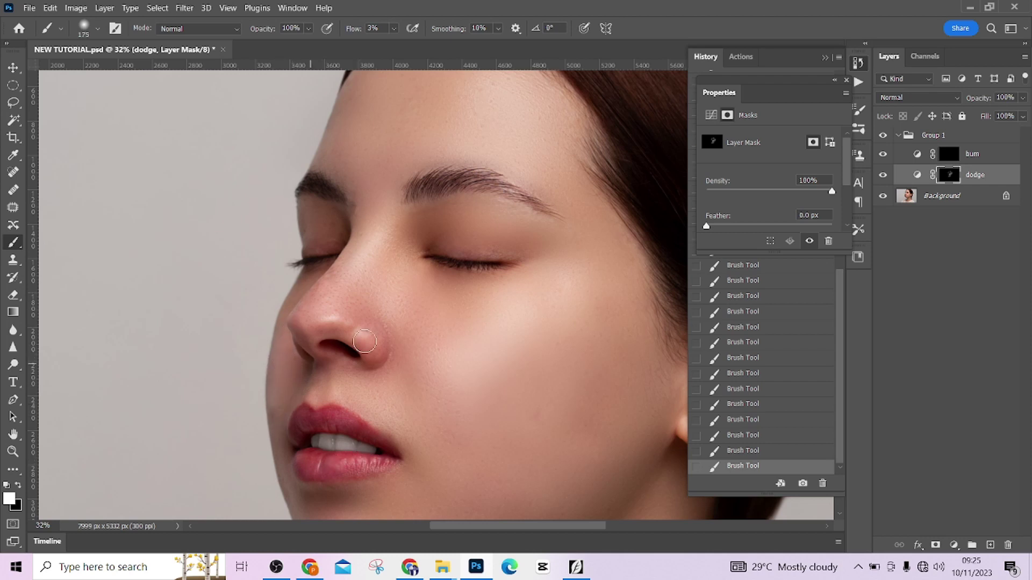
# Step: Dodge the forehead above the eyebrows up towards the hairline on the dodge mask with a 600 px brush
pyautogui.scroll(5, 365, 342)
pyautogui.press(']')
pyautogui.press(']')
pyautogui.press(']')
pyautogui.press(']')
pyautogui.press(']')
pyautogui.press(']')
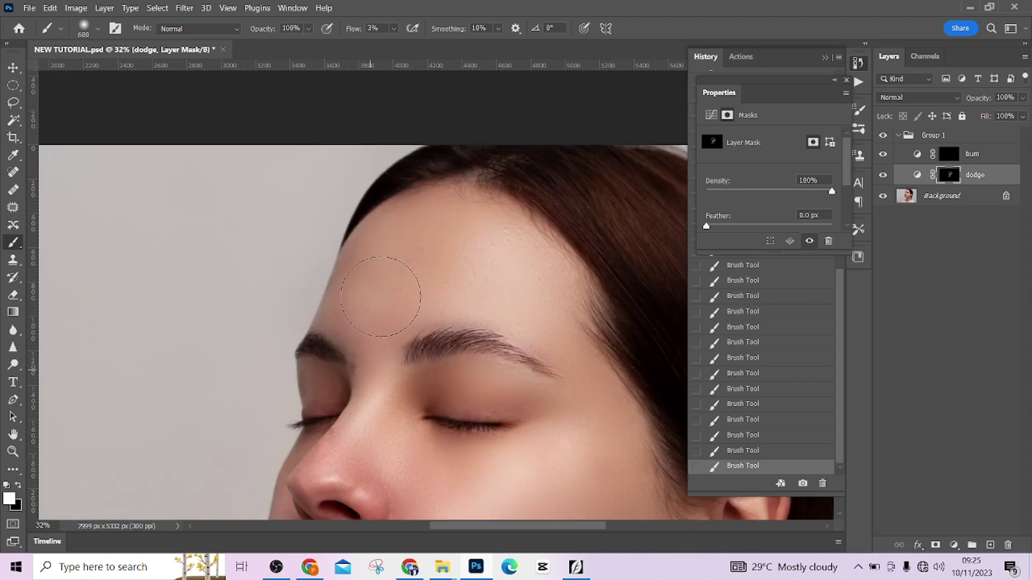
pyautogui.moveTo(381, 297)
pyautogui.mouseDown()
pyautogui.moveTo(415, 280)
pyautogui.moveTo(391, 322)
pyautogui.moveTo(449, 226)
pyautogui.mouseUp()
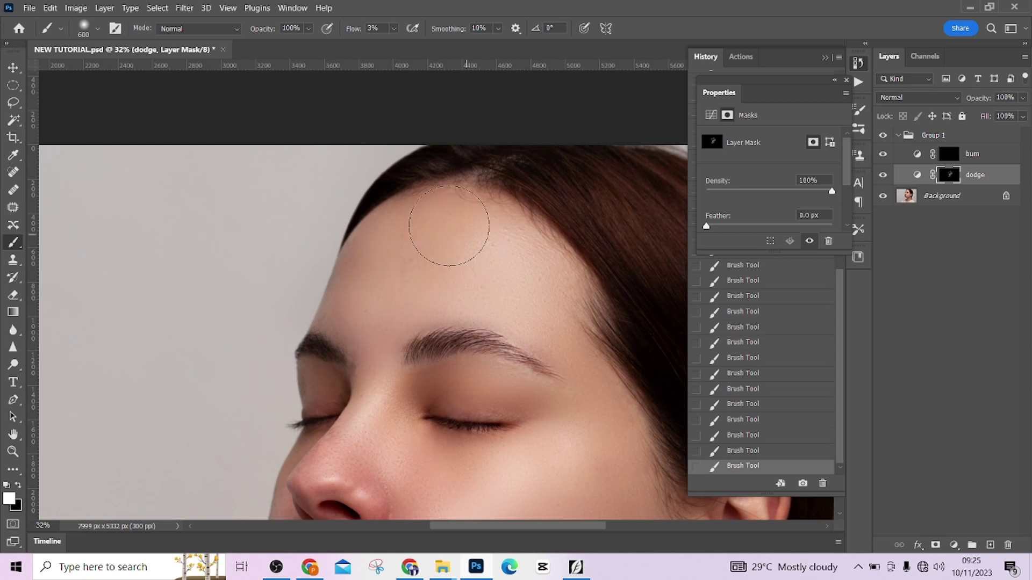
# Step: Dodge the upper forehead along the hairline with smaller brush sizes, including 300 px
pyautogui.press('[')
pyautogui.press('[')
pyautogui.press('[')
pyautogui.press(']')
pyautogui.press(']')
pyautogui.press('[')
pyautogui.press('[')
pyautogui.scroll(-3, 462, 258)
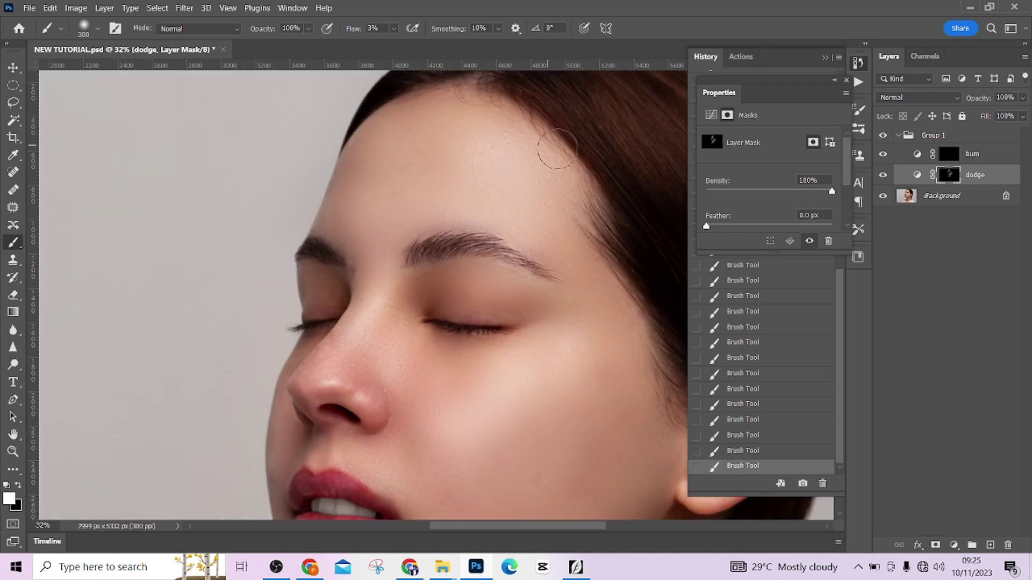
pyautogui.press(']')
pyautogui.press(']')
pyautogui.press(']')
pyautogui.press(']')
pyautogui.press(']')
# Step: Target the burn layer's mask and reduce the brush to 200 px for the area around the nose
pyautogui.click(946, 154)
pyautogui.press('[')
pyautogui.press('[')
pyautogui.press('[')
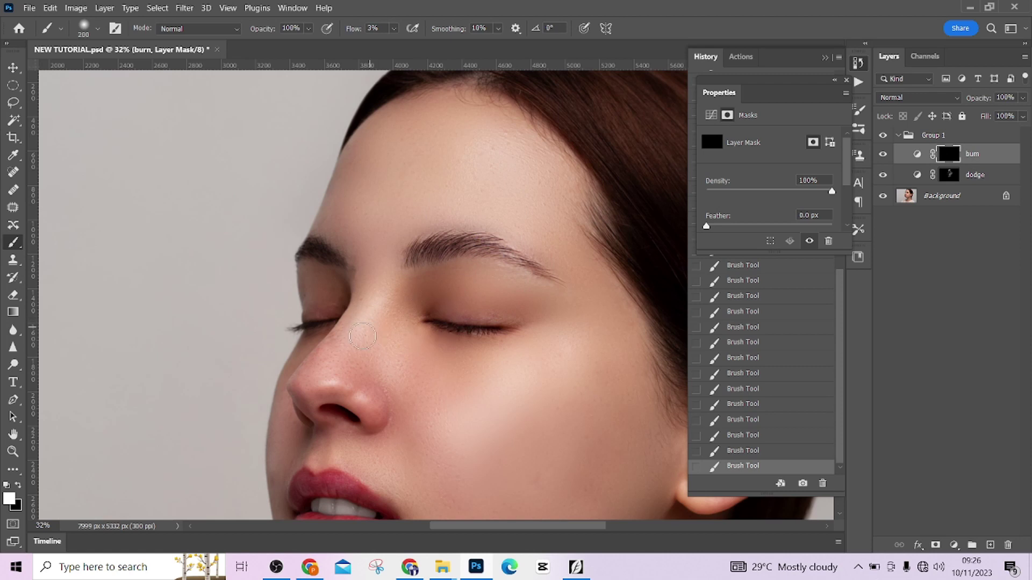
pyautogui.press('[')
pyautogui.press('[')
pyautogui.scroll(-3, 414, 322)
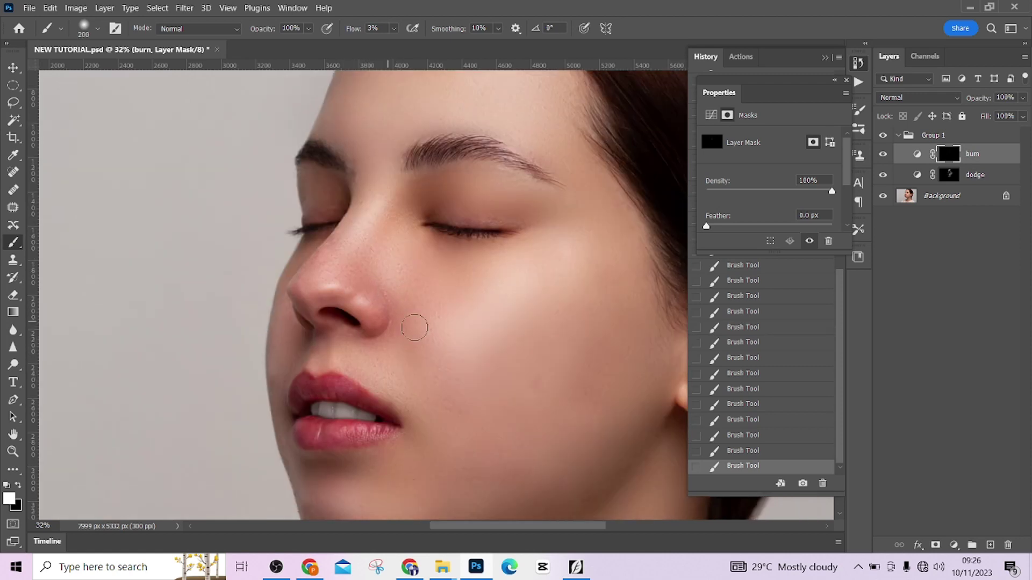
# Step: Burn the outer cheek on the burn mask with an 800 px brush
pyautogui.press(']')
pyautogui.press(']')
pyautogui.press(']')
pyautogui.press(']')
pyautogui.press(']')
pyautogui.press(']')
pyautogui.press(']')
pyautogui.press(']')
pyautogui.press(']')
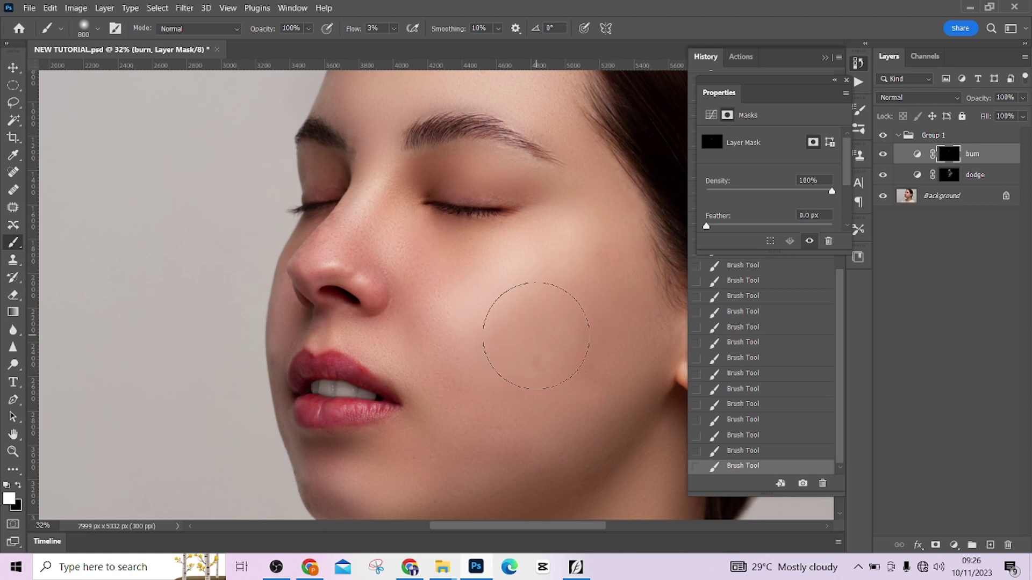
pyautogui.scroll(-3, 517, 318)
# Step: Burn the jawline from below the ear towards the chin, reducing the brush from 700 px to 400 px
pyautogui.press('[')
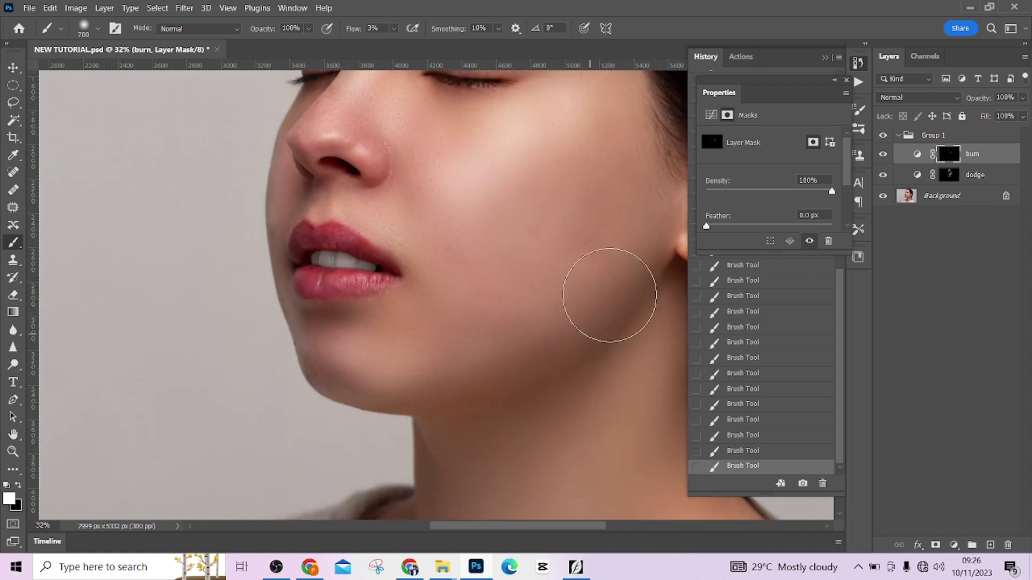
pyautogui.press('[')
pyautogui.press('[')
pyautogui.press('[')
pyautogui.press('[')
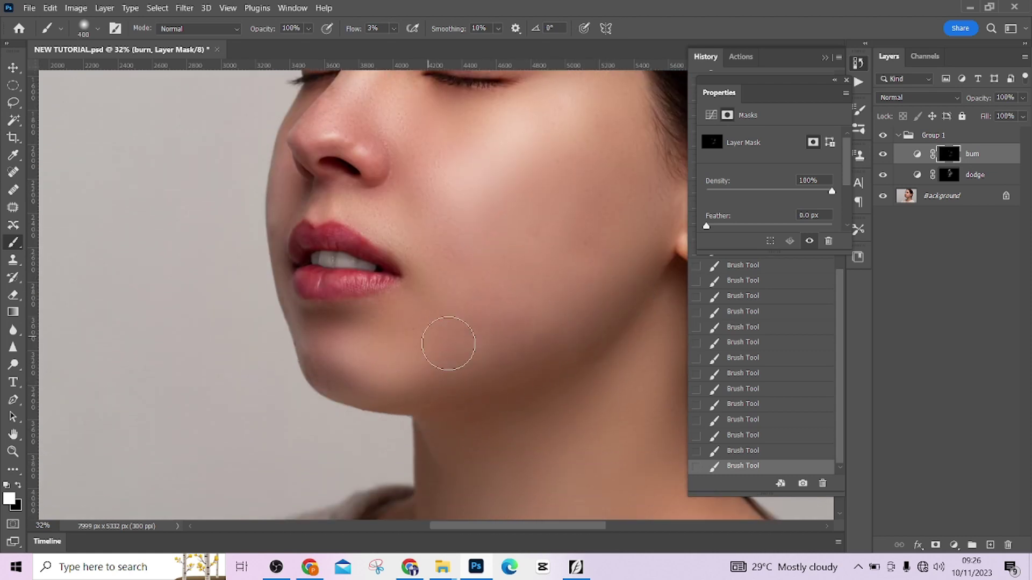
pyautogui.scroll(4, 435, 395)
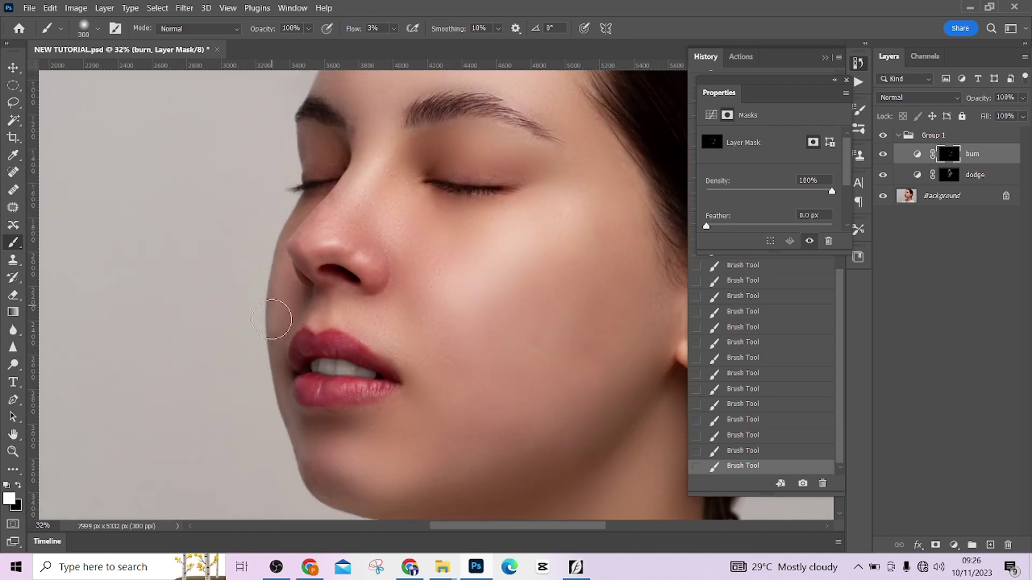
# Step: Compare the whole portrait with and without the dodge and burn group by toggling Group 1's visibility
pyautogui.scroll(-5, 409, 329)
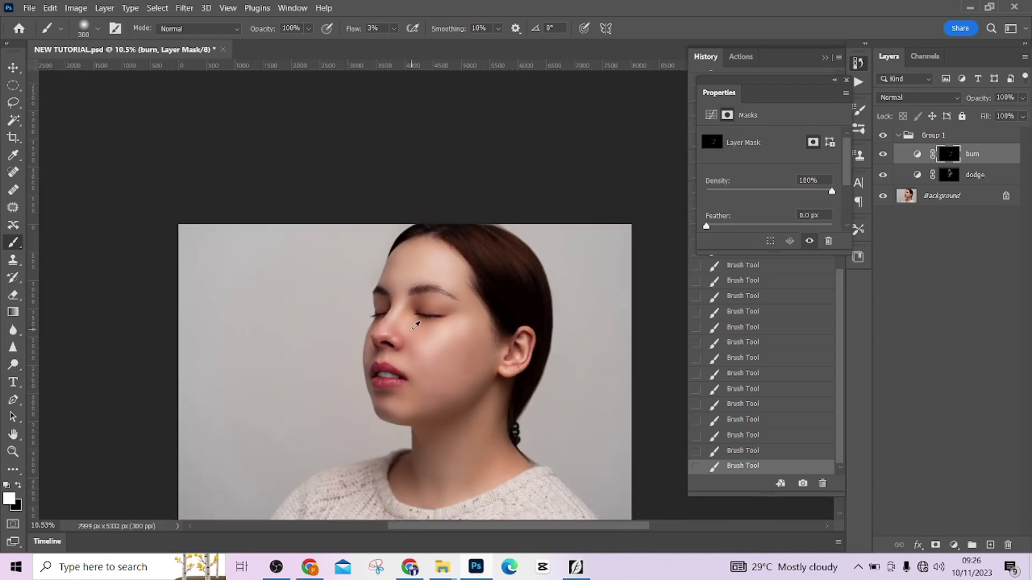
pyautogui.click(882, 136)
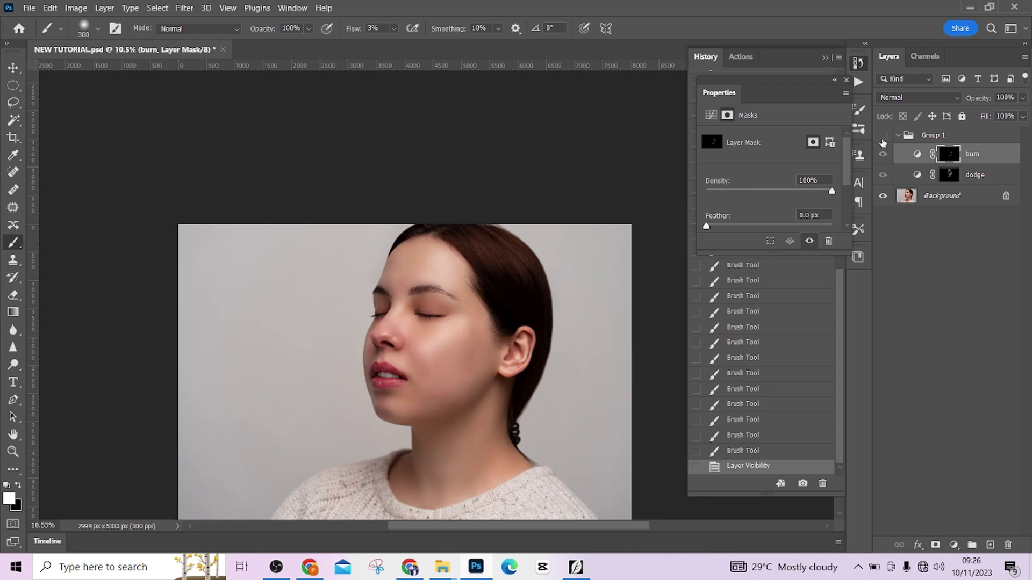
pyautogui.click(883, 137)
pyautogui.click(882, 137)
pyautogui.click(882, 136)
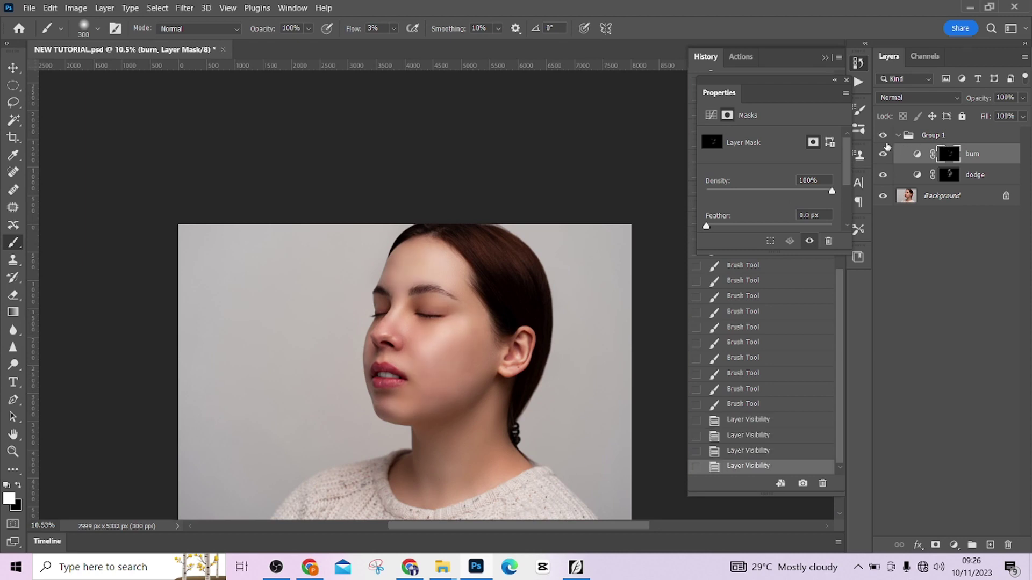
pyautogui.click(883, 138)
pyautogui.click(882, 136)
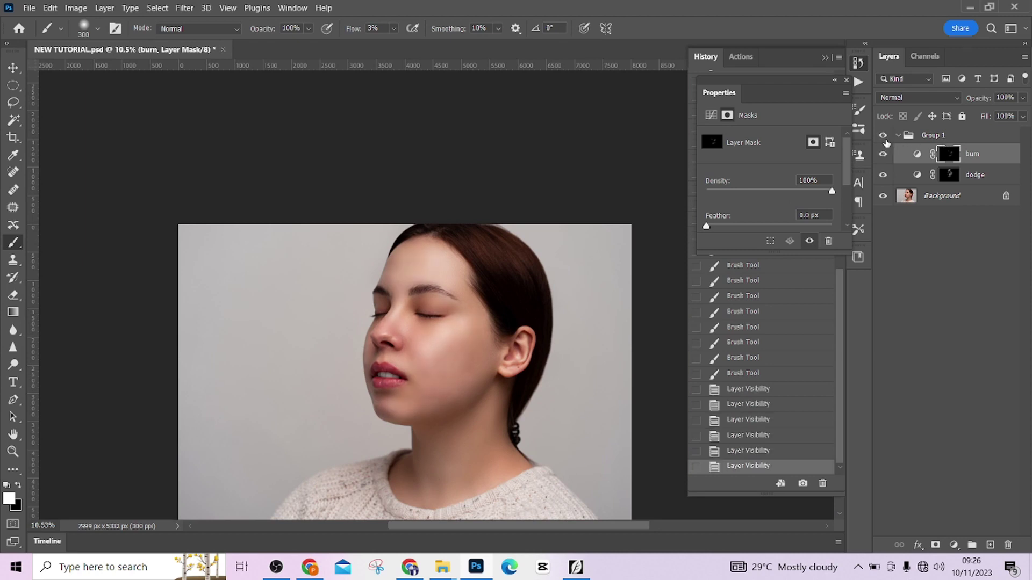
# Step: Dodge the neck below the ear and the jawline towards the chin on the dodge mask, starting with a 300 px brush
pyautogui.click(949, 174)
pyautogui.scroll(4, 470, 413)
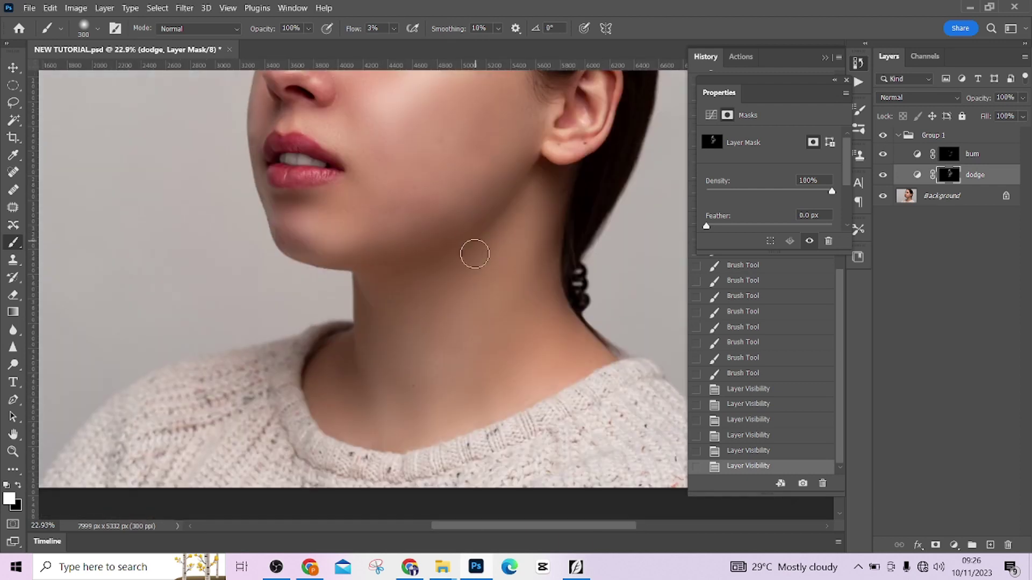
pyautogui.moveTo(539, 232)
pyautogui.mouseDown()
pyautogui.moveTo(468, 357)
pyautogui.moveTo(491, 317)
pyautogui.moveTo(476, 328)
pyautogui.mouseUp()
pyautogui.press(']')
pyautogui.press(']')
pyautogui.moveTo(512, 263)
pyautogui.mouseDown()
pyautogui.moveTo(480, 304)
pyautogui.moveTo(438, 406)
pyautogui.moveTo(481, 333)
pyautogui.mouseUp()
pyautogui.moveTo(540, 210)
pyautogui.mouseDown()
pyautogui.moveTo(454, 393)
pyautogui.moveTo(505, 262)
pyautogui.moveTo(426, 425)
pyautogui.moveTo(427, 397)
pyautogui.moveTo(400, 390)
pyautogui.moveTo(387, 388)
pyautogui.moveTo(383, 416)
pyautogui.moveTo(375, 279)
pyautogui.moveTo(362, 294)
pyautogui.moveTo(351, 249)
pyautogui.moveTo(361, 234)
pyautogui.moveTo(322, 226)
pyautogui.mouseUp()
pyautogui.press('[')
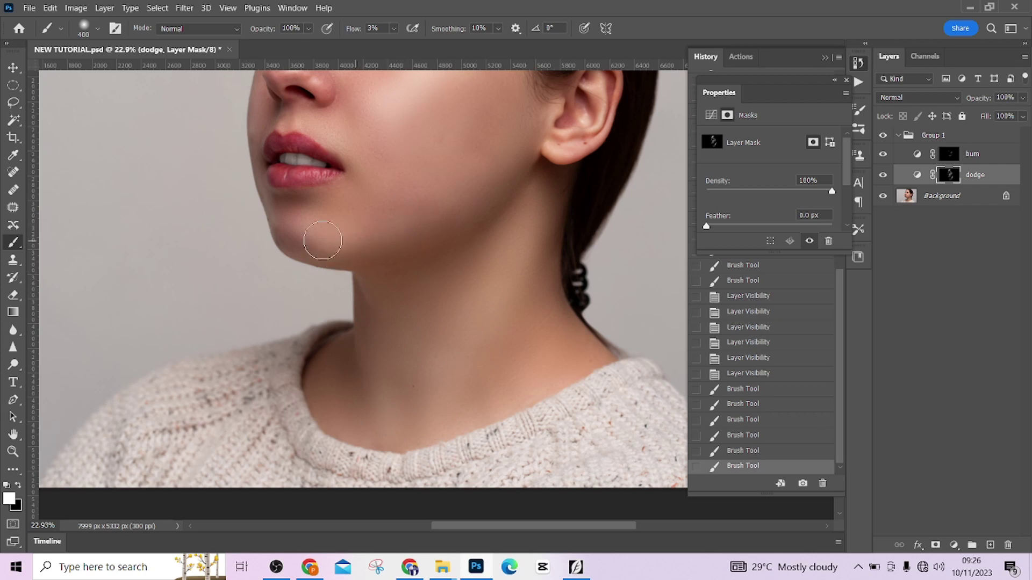
# Step: Dodge across the lower face, brightening the lower cheek near the jaw with a 700 px brush
pyautogui.scroll(3, 323, 226)
pyautogui.moveTo(307, 285)
pyautogui.mouseDown()
pyautogui.moveTo(315, 322)
pyautogui.moveTo(398, 282)
pyautogui.moveTo(417, 285)
pyautogui.mouseUp()
pyautogui.press(']')
pyautogui.press(']')
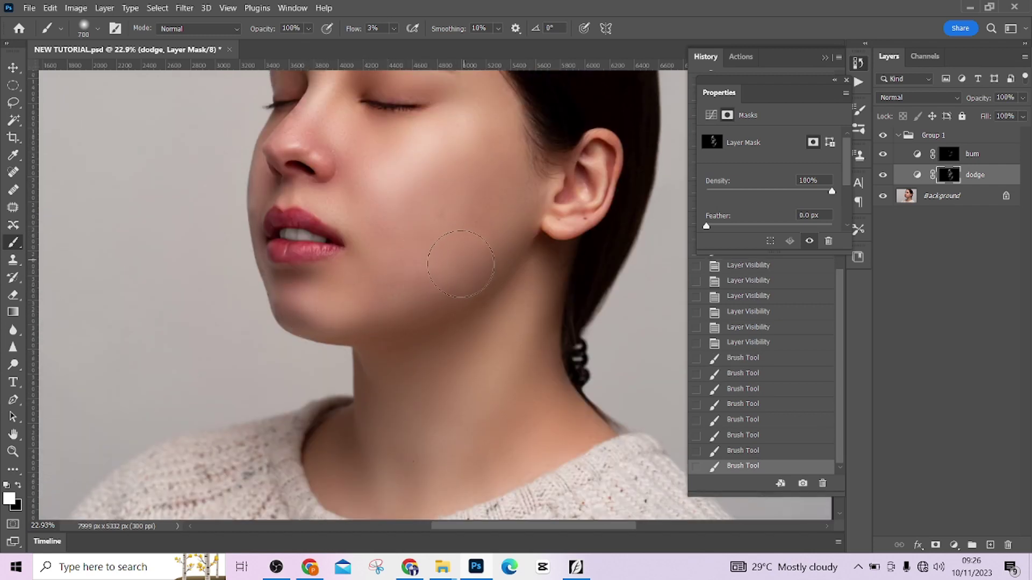
pyautogui.click(461, 264)
pyautogui.click(446, 274)
# Step: Collapse Group 1 and lower its opacity to 70%
pyautogui.click(898, 135)
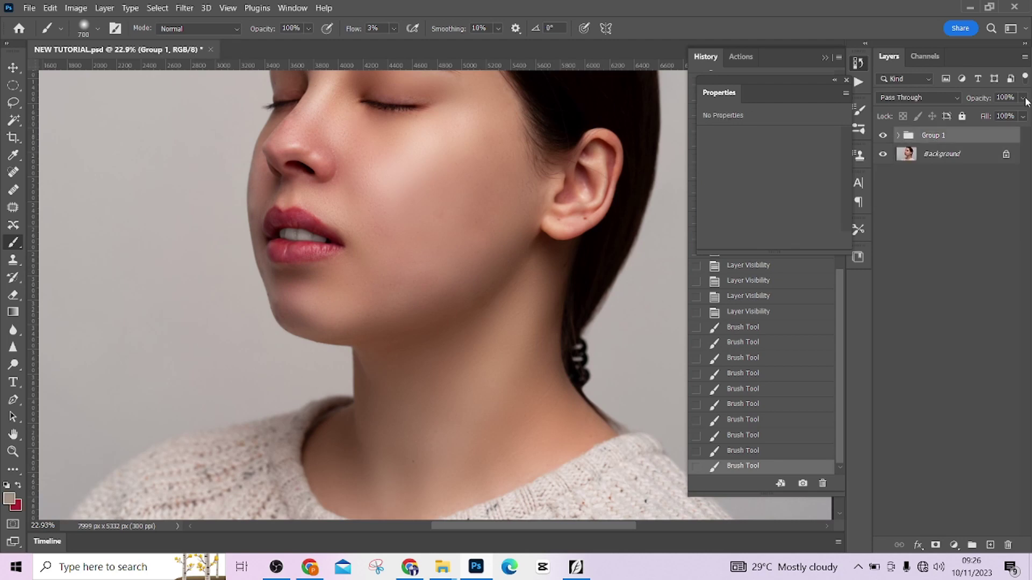
pyautogui.click(1021, 98)
pyautogui.moveTo(1012, 115); pyautogui.dragTo(1002, 116)
# Step: Toggle Group 1 off and on to examine the softened dodge and burn effect on the full portrait
pyautogui.scroll(-4, 626, 178)
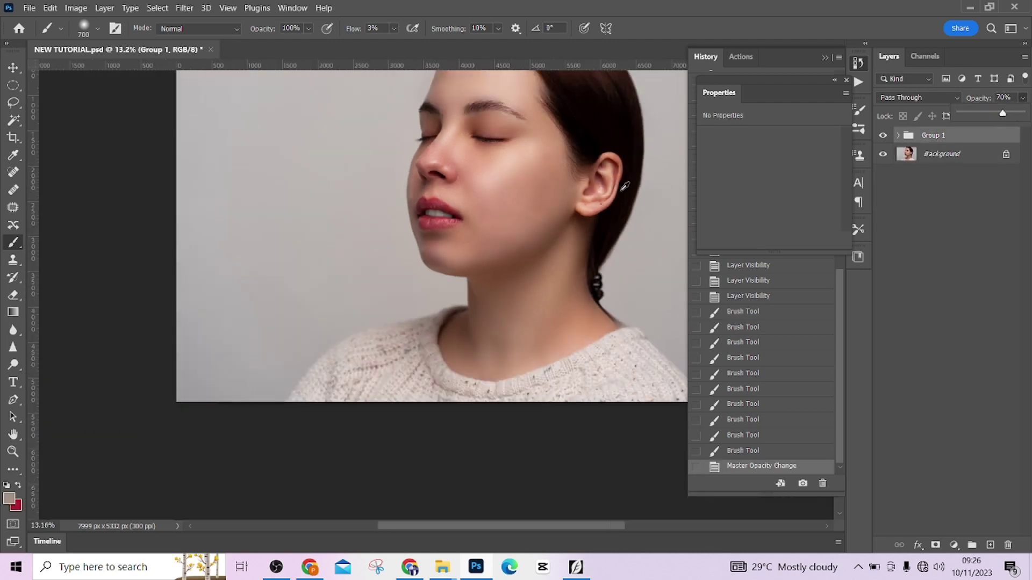
pyautogui.click(883, 137)
pyautogui.click(883, 137)
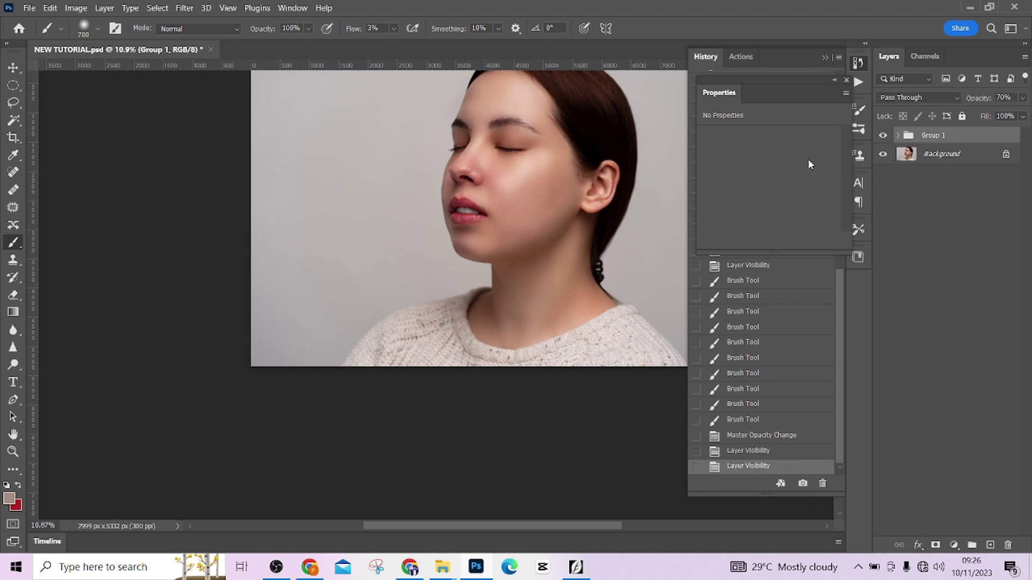
pyautogui.scroll(-2, 641, 175)
pyautogui.moveTo(676, 210); pyautogui.dragTo(587, 283)
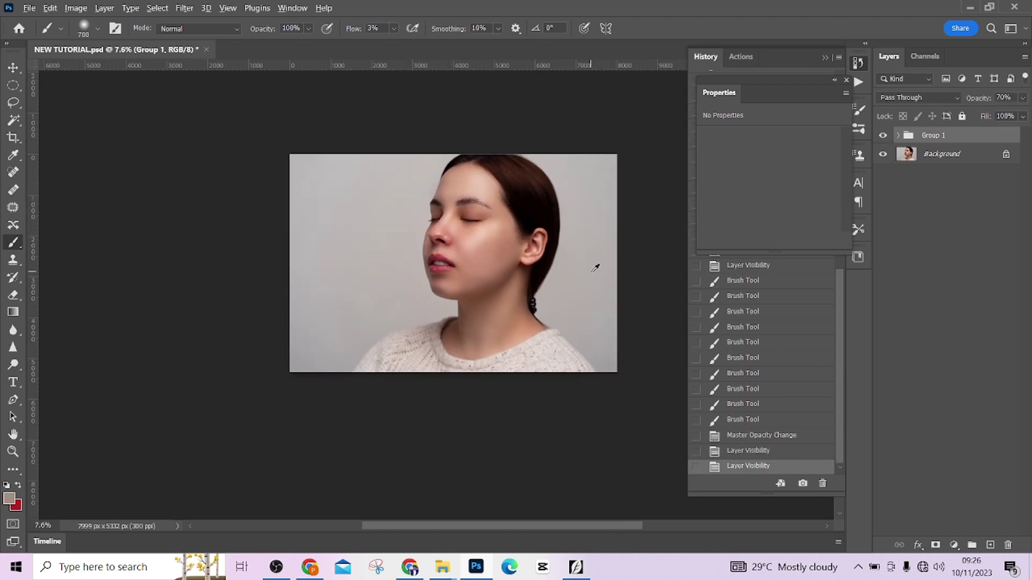
# Step: Flatten the image to merge Group 1 into the Background layer
pyautogui.scroll(1, 592, 264)
pyautogui.rightClick(918, 162)
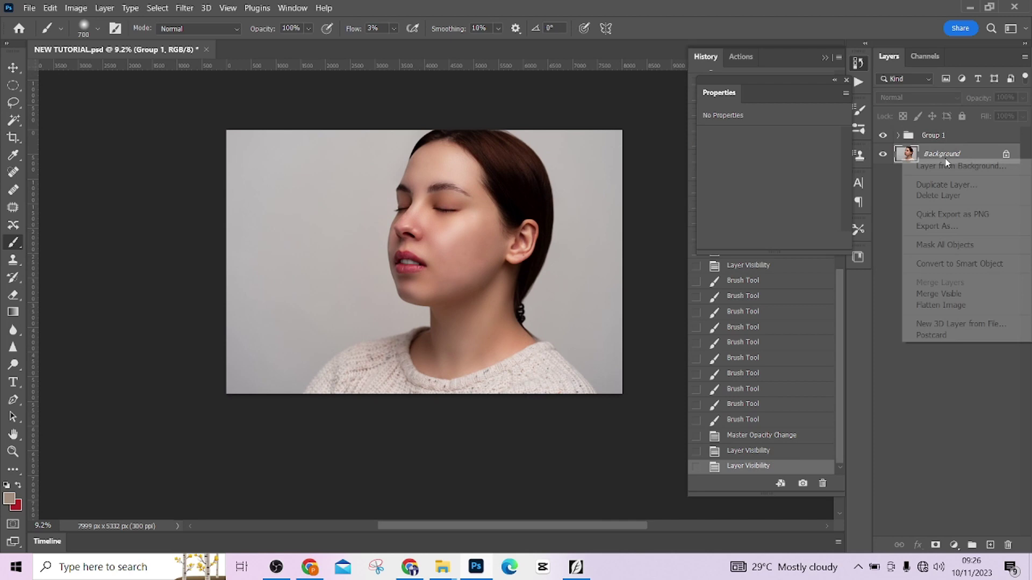
pyautogui.click(967, 299)
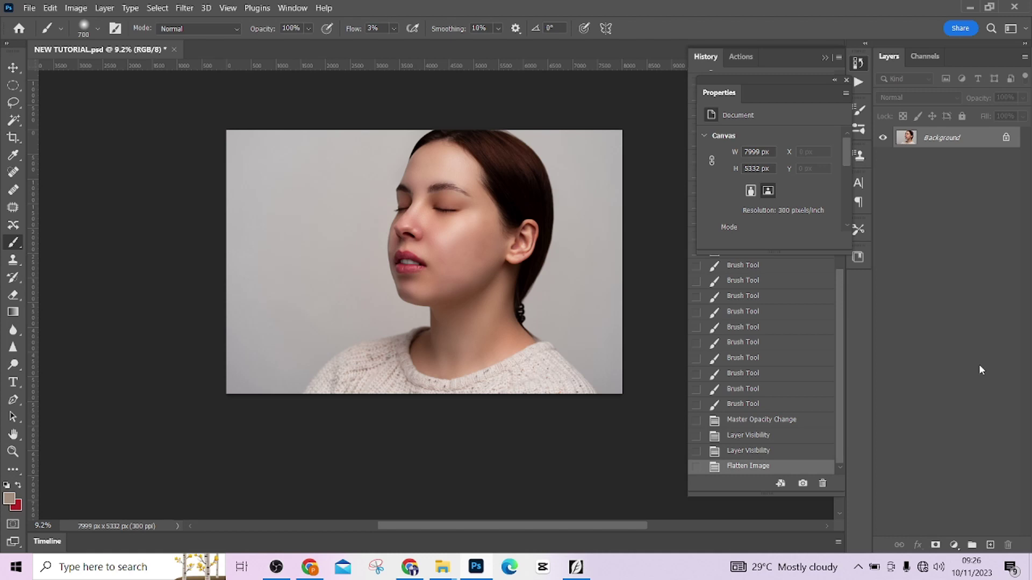
pyautogui.scroll(2, 564, 346)
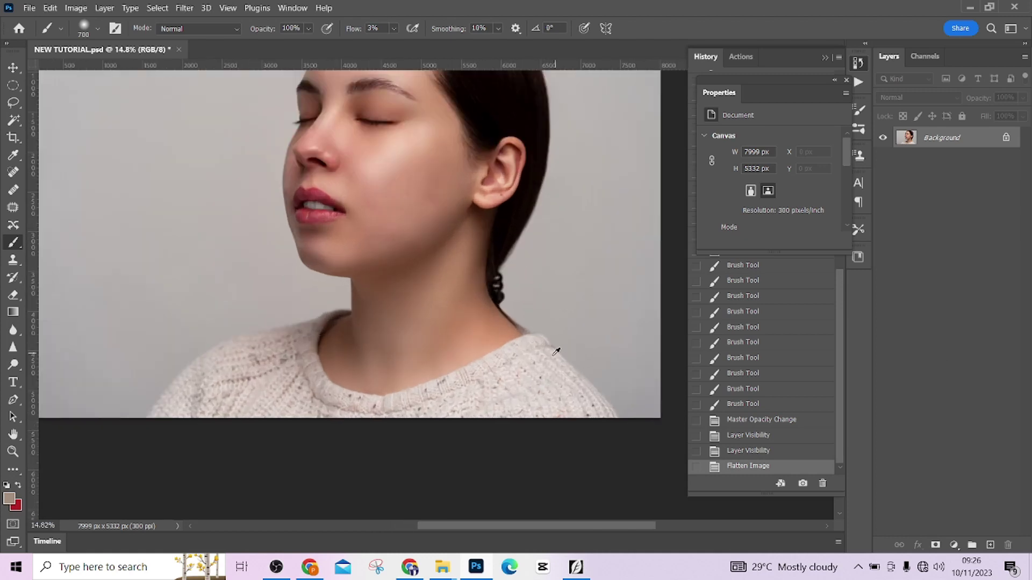
pyautogui.scroll(-2, 488, 285)
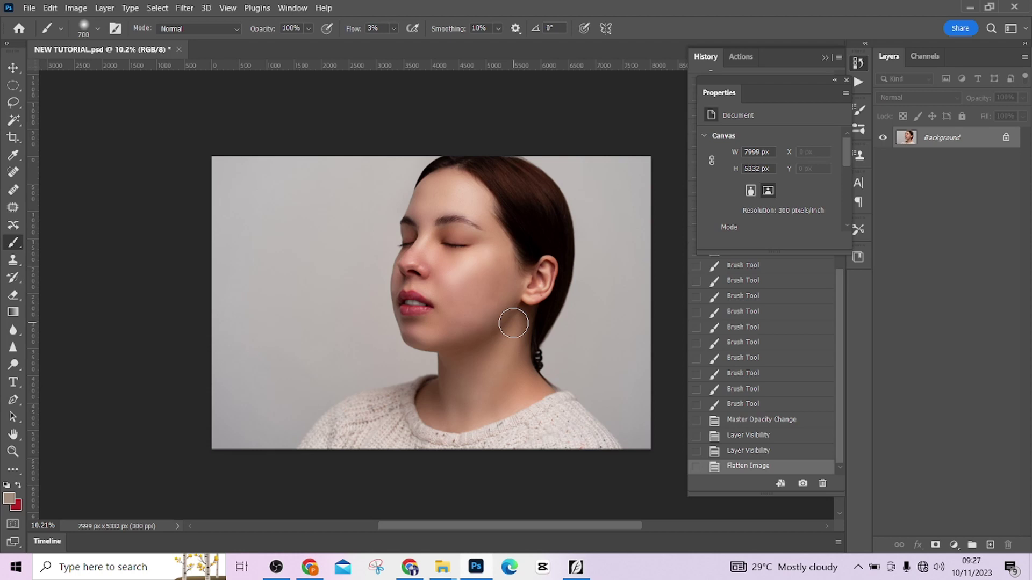
# Step: Add a Gradient Map adjustment layer above the Background layer
pyautogui.click(953, 545)
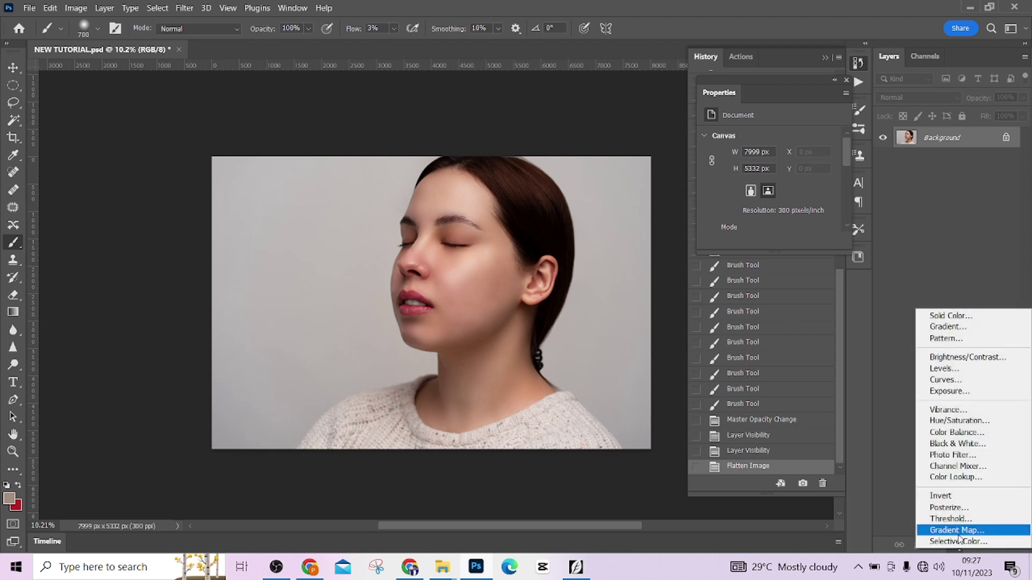
pyautogui.click(956, 530)
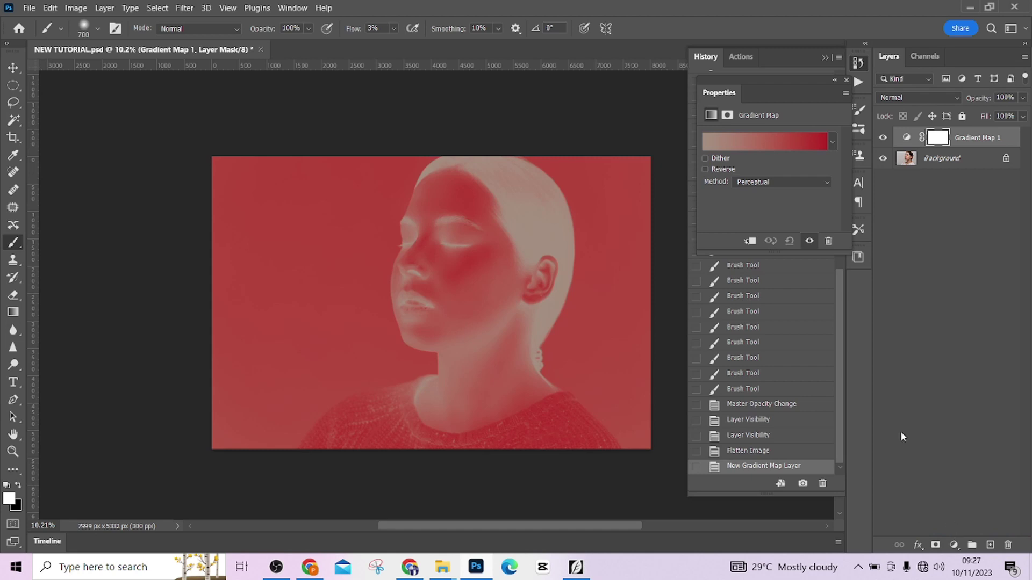
pyautogui.click(771, 138)
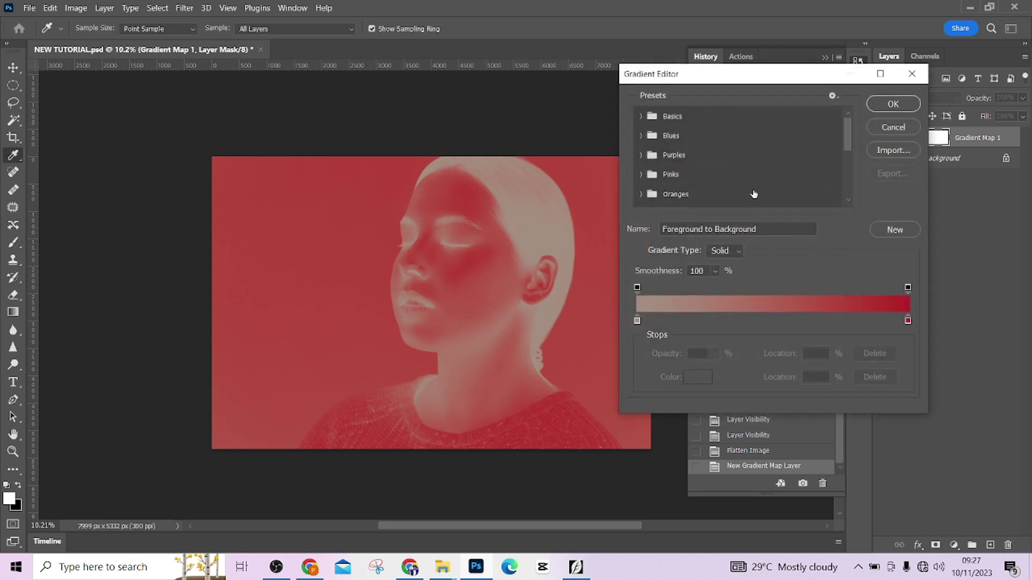
pyautogui.doubleClick(907, 320)
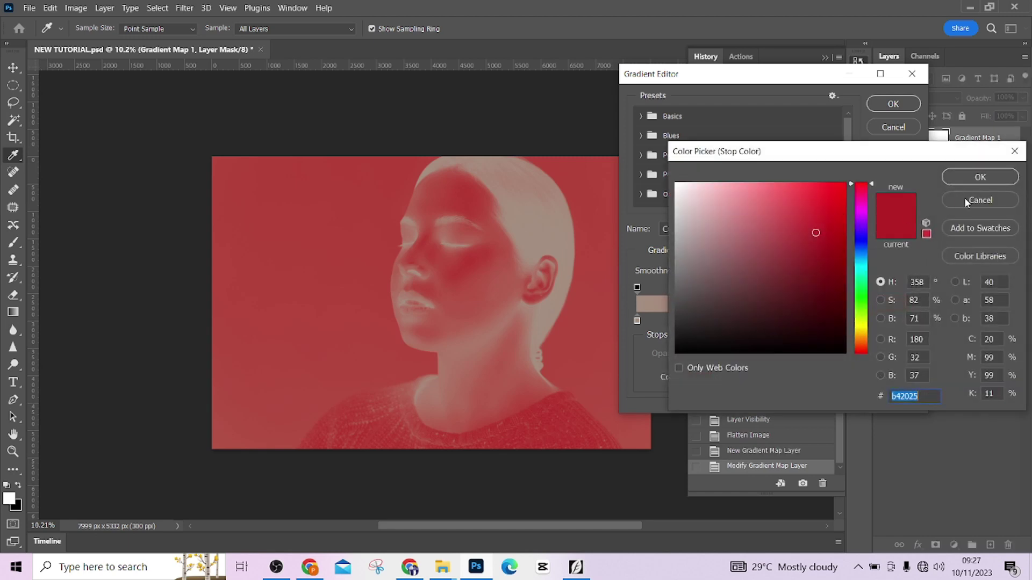
pyautogui.click(965, 200)
pyautogui.click(892, 104)
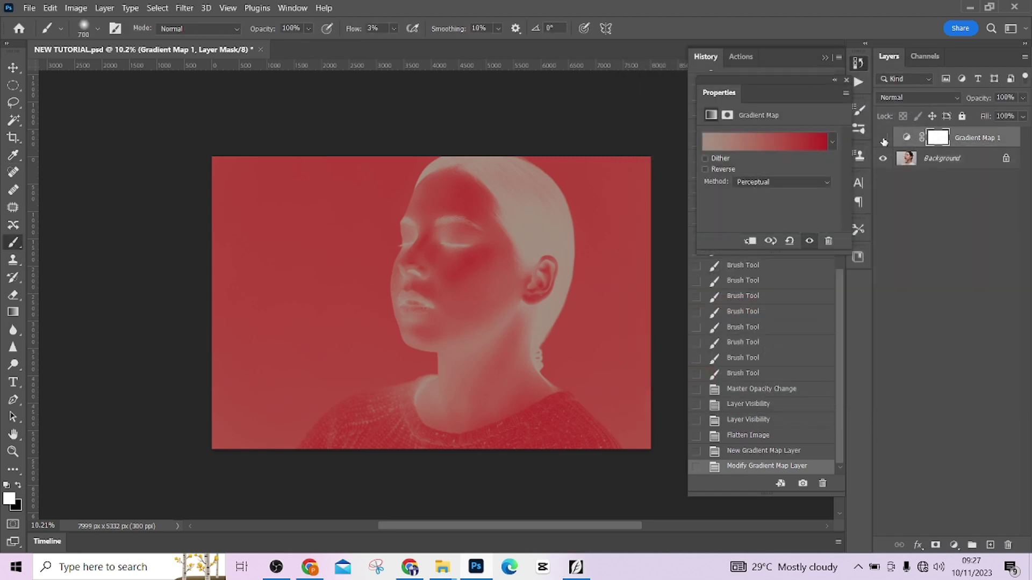
# Step: Hide the Gradient Map layer and recolor its gradient's end stop with the dark skin tone #6b432f sampled from the jaw shadow
pyautogui.click(883, 138)
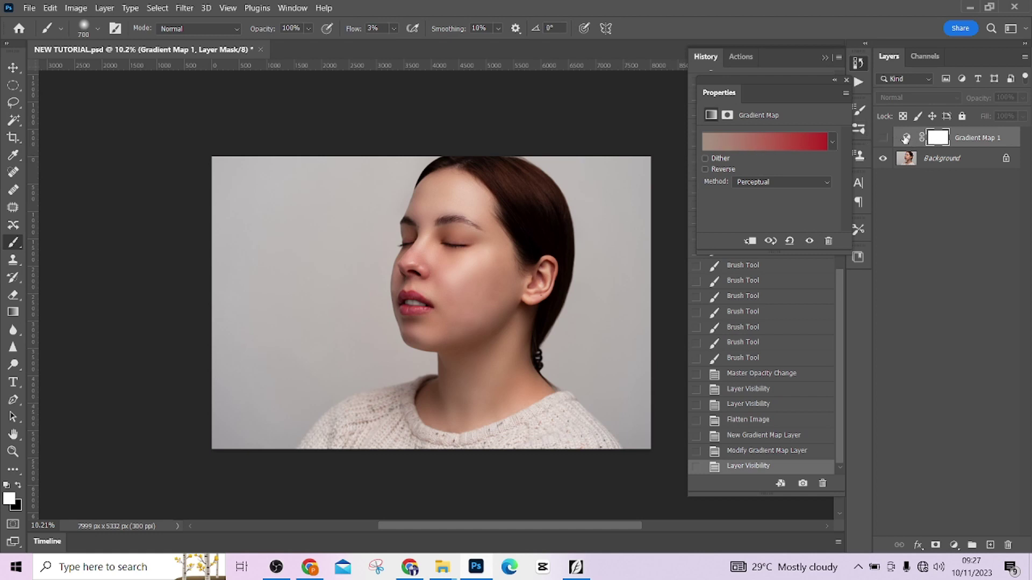
pyautogui.click(743, 144)
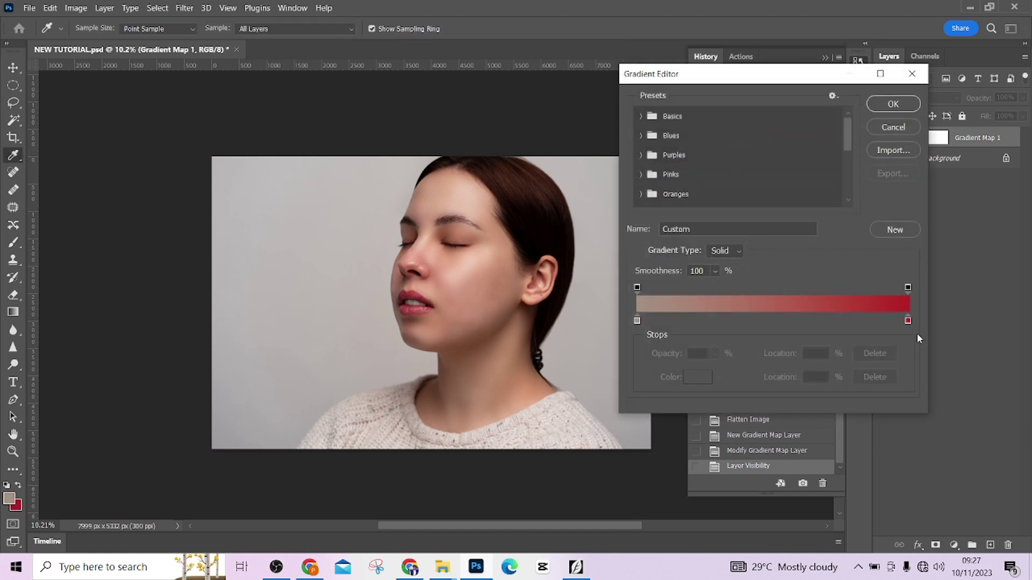
pyautogui.doubleClick(907, 322)
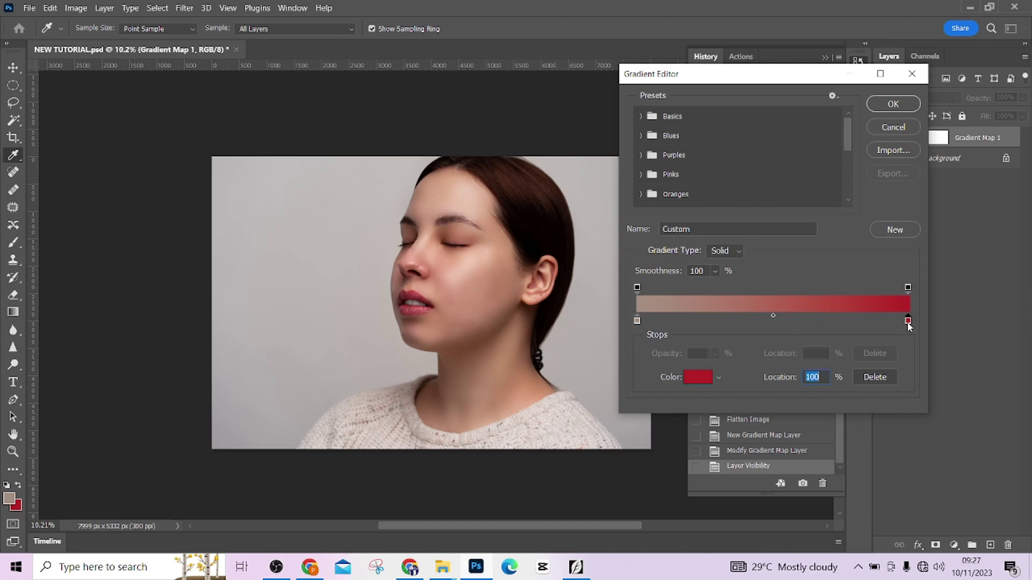
pyautogui.click(492, 332)
pyautogui.click(979, 178)
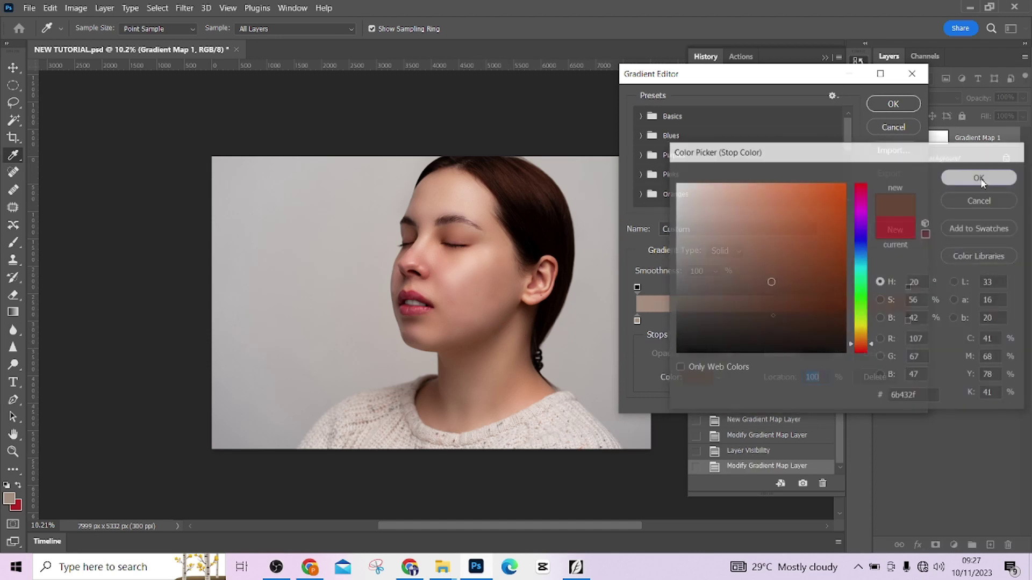
# Step: Recolor the gradient's start stop with the light skin tone #e5bdaa sampled from the forehead
pyautogui.doubleClick(636, 320)
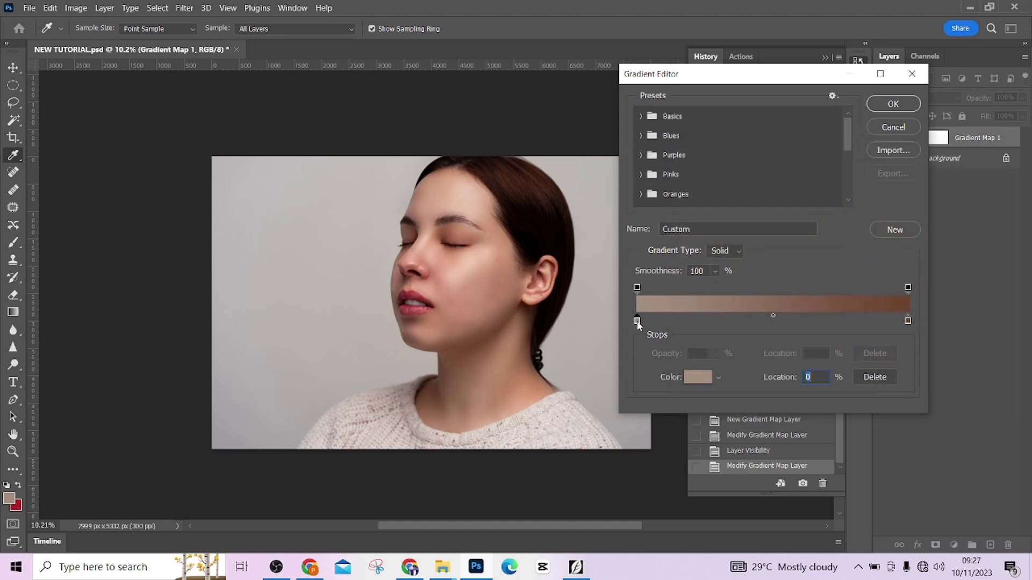
pyautogui.click(466, 197)
pyautogui.click(962, 177)
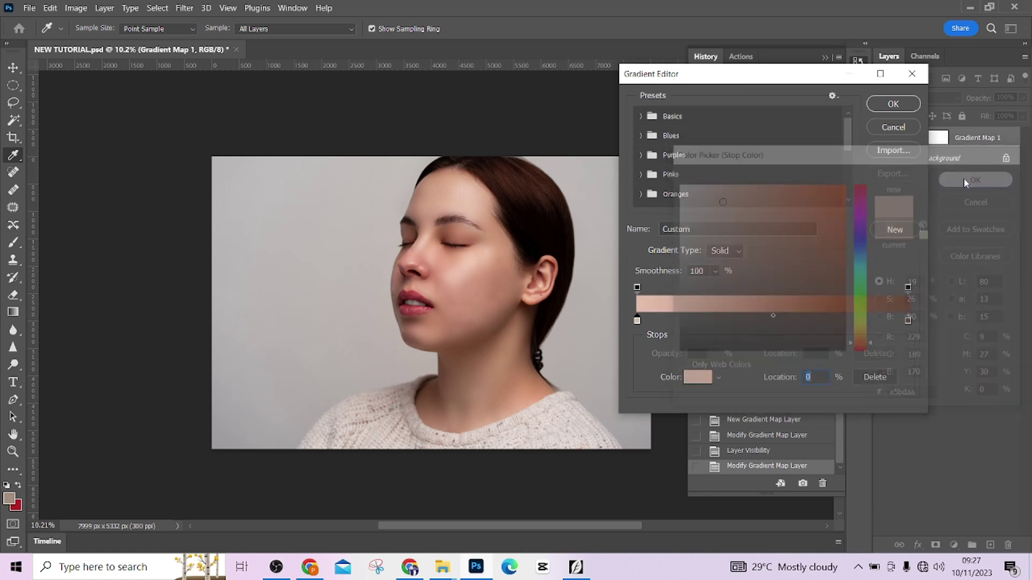
# Step: Add a gradient stop at 46% and color it with the mid skin tone #b9876a sampled from the neck
pyautogui.click(761, 320)
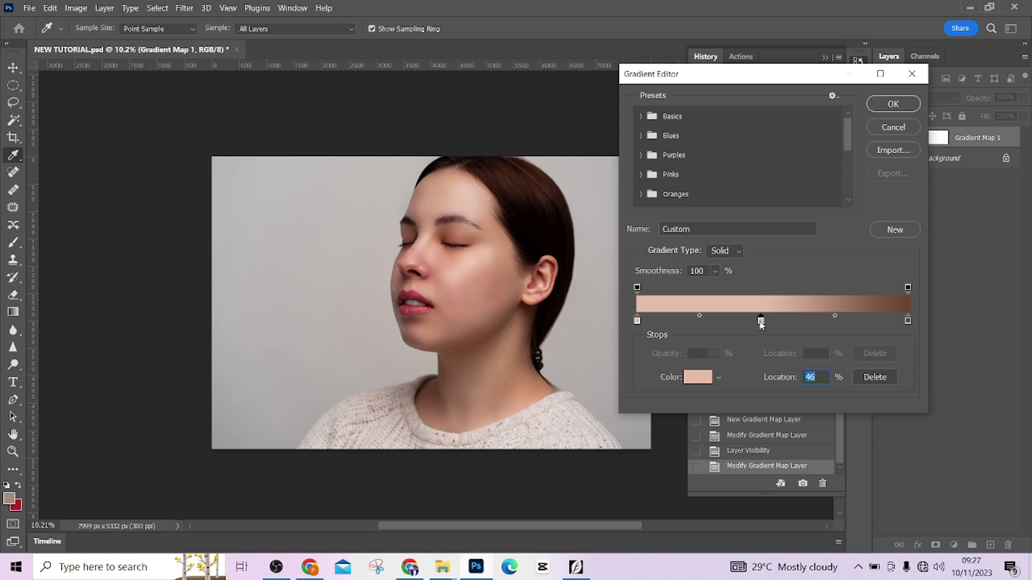
pyautogui.doubleClick(761, 321)
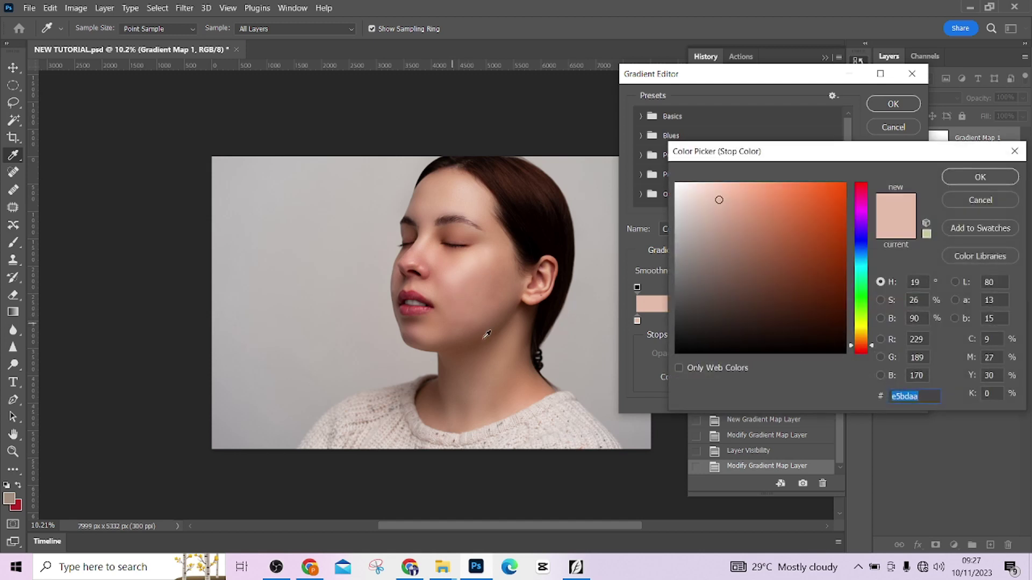
pyautogui.click(502, 364)
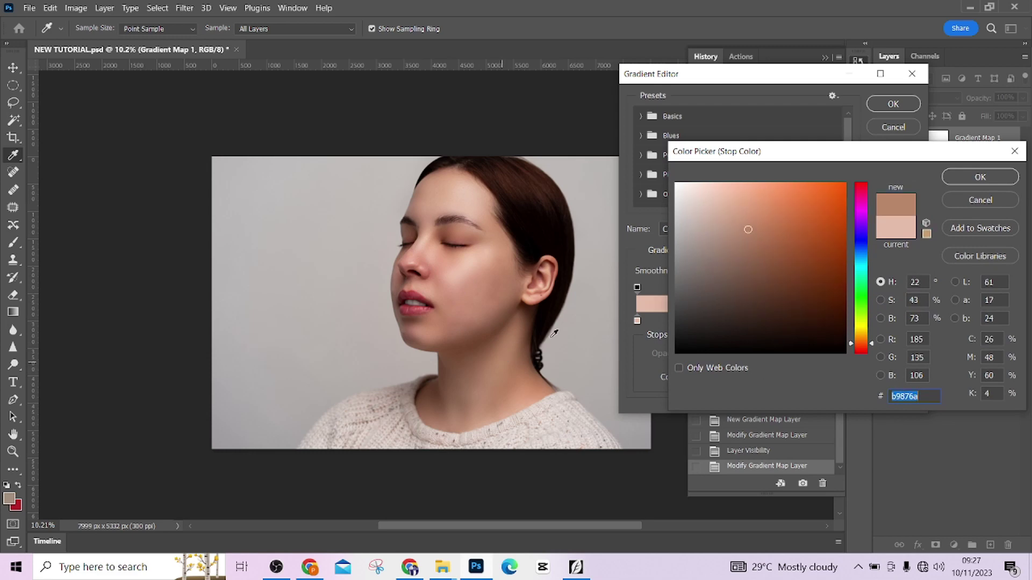
pyautogui.click(954, 179)
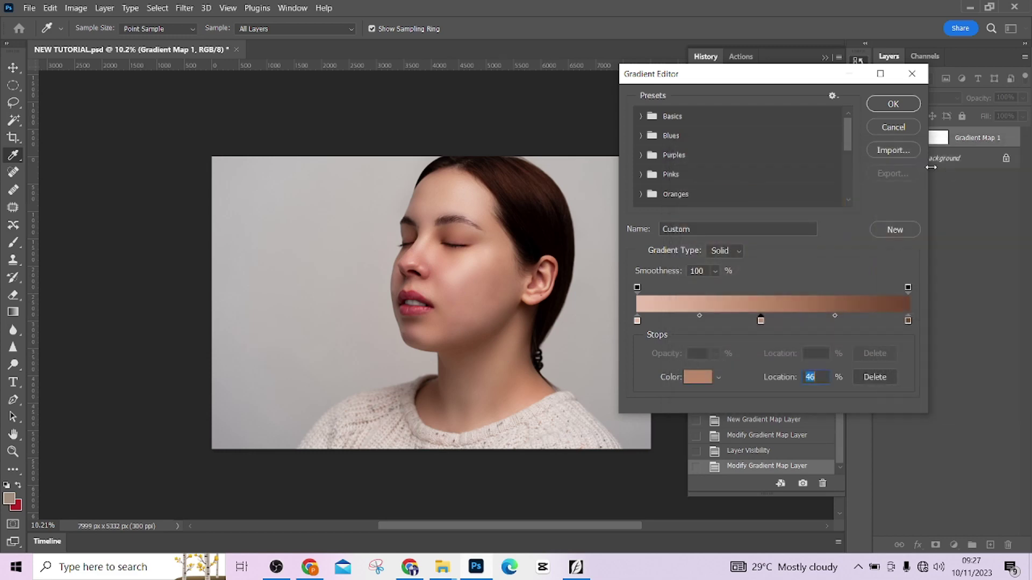
# Step: Accept the skin-tone gradient, show the Gradient Map layer again and set its blending mode to Color
pyautogui.click(893, 104)
pyautogui.click(883, 138)
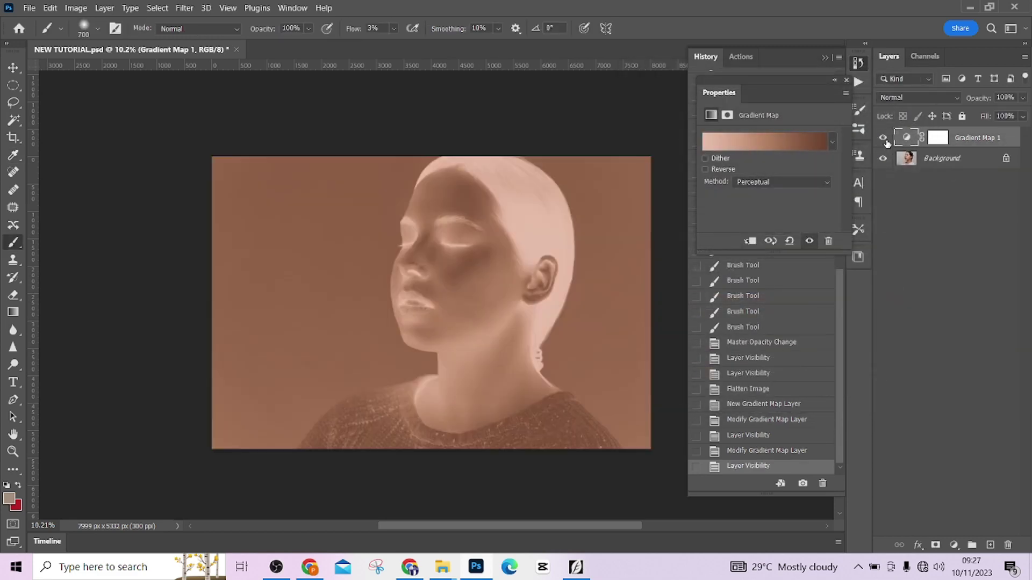
pyautogui.click(923, 95)
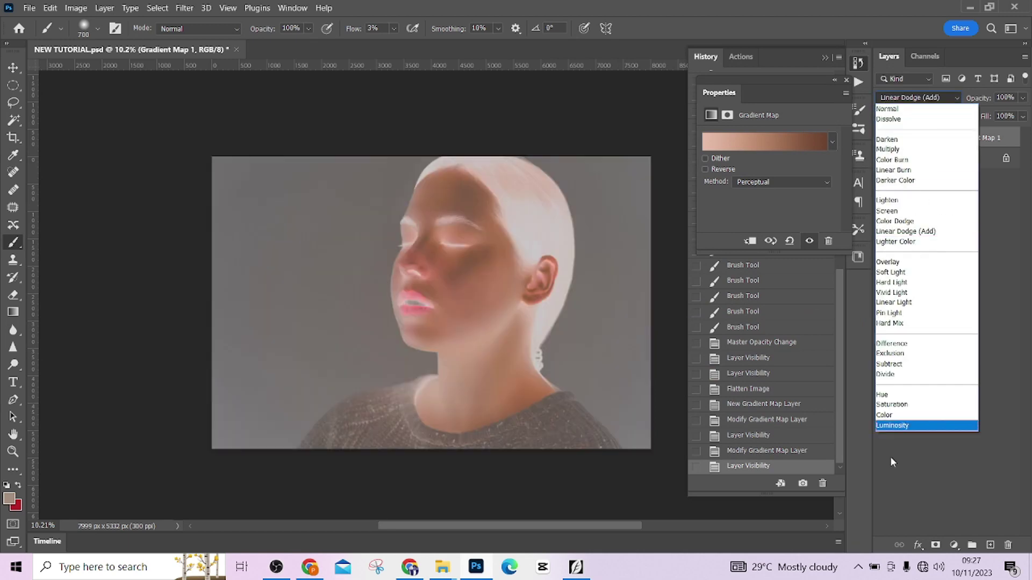
pyautogui.click(885, 417)
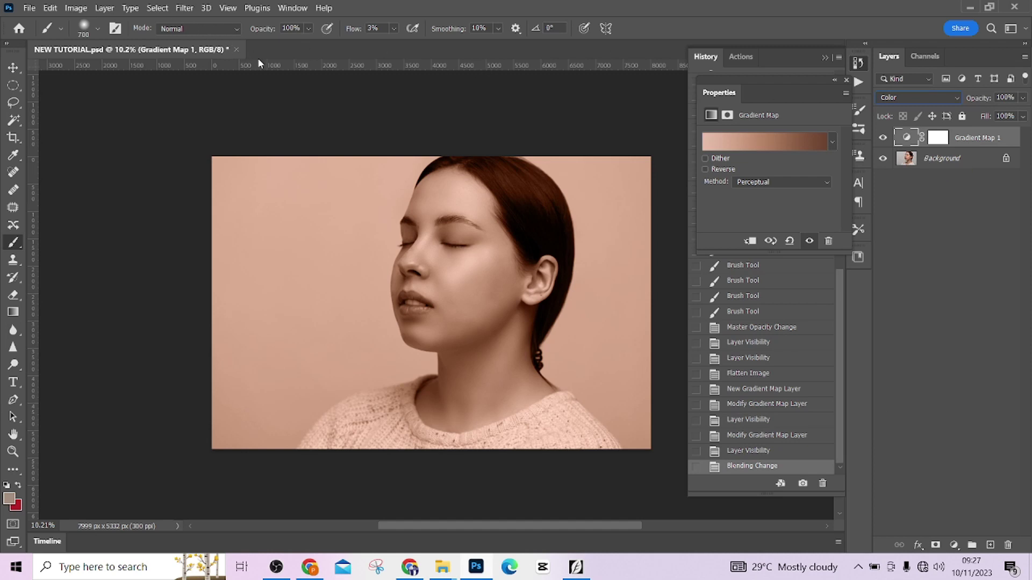
pyautogui.click(161, 8)
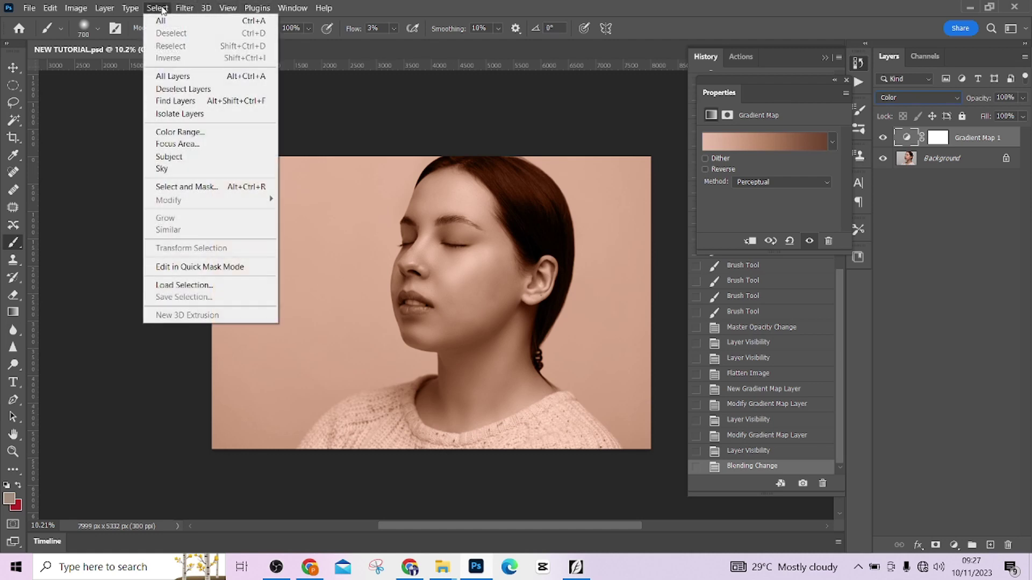
pyautogui.click(185, 132)
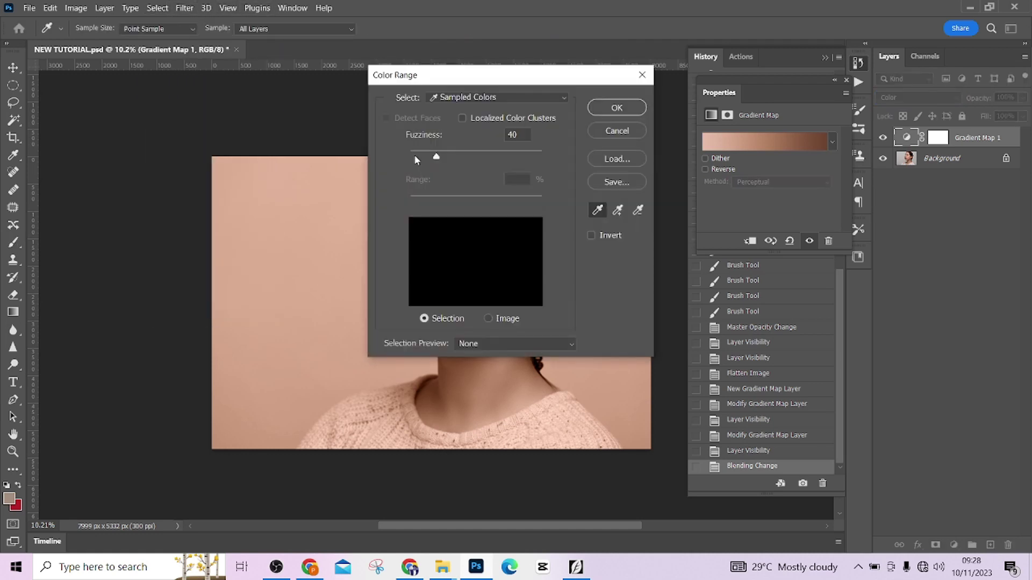
pyautogui.moveTo(456, 75); pyautogui.dragTo(706, 156)
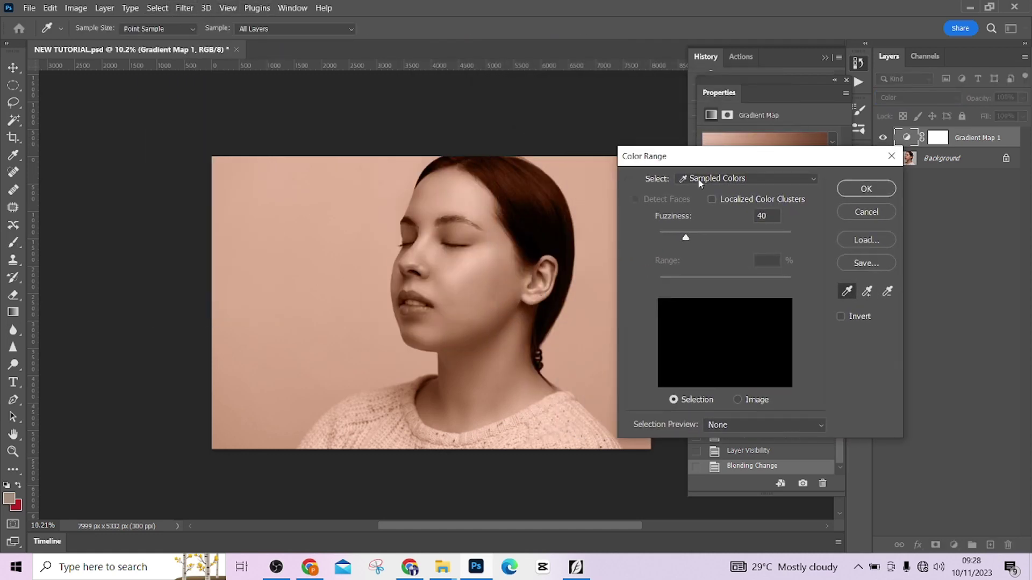
pyautogui.click(490, 292)
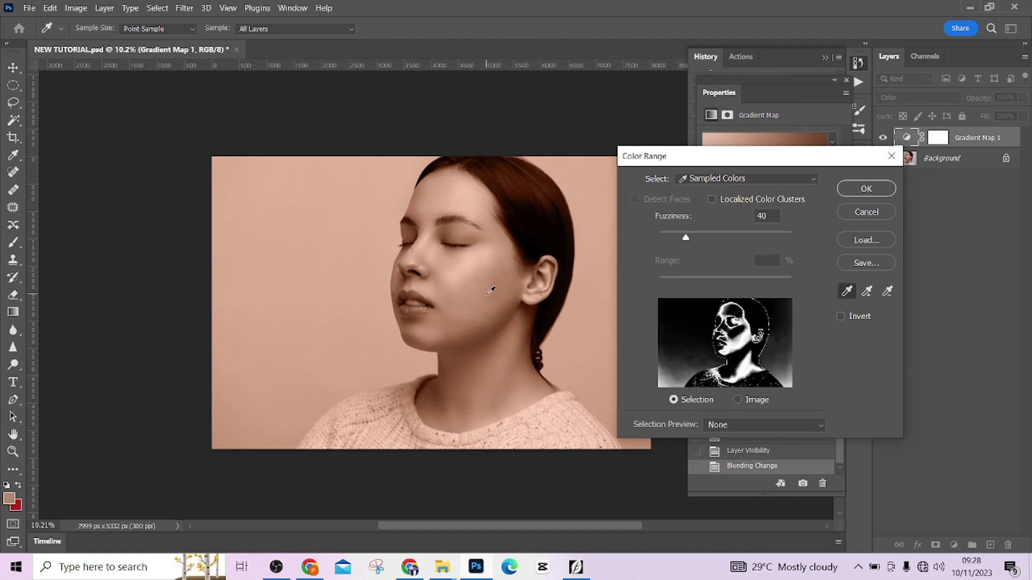
pyautogui.click(473, 333)
pyautogui.click(465, 290)
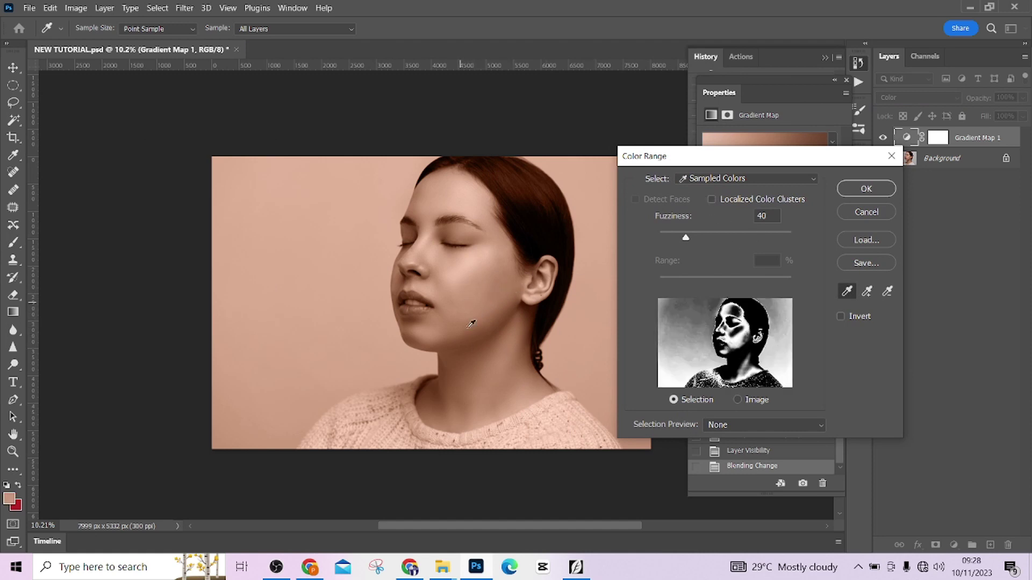
pyautogui.click(473, 333)
pyautogui.click(468, 288)
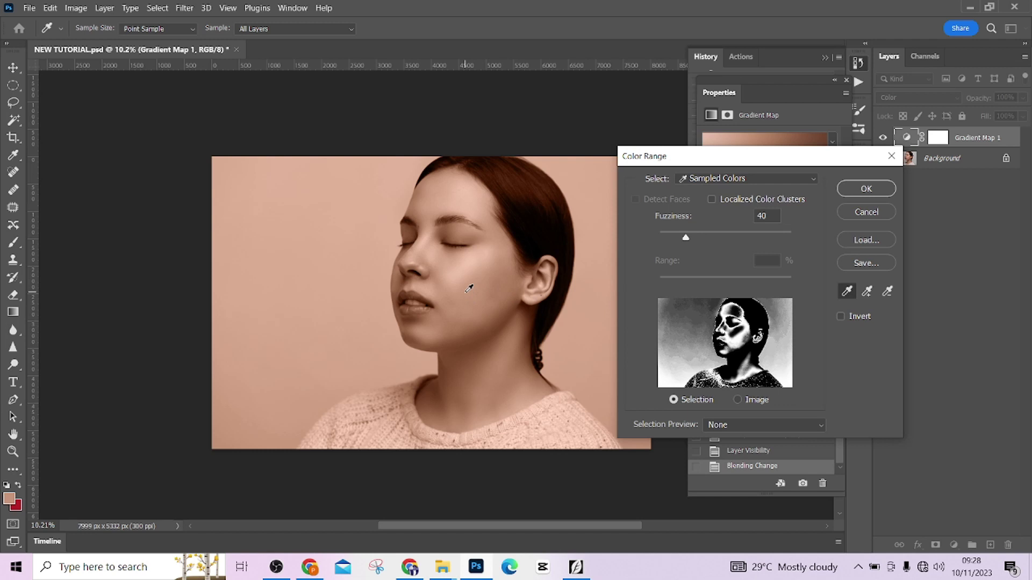
pyautogui.click(465, 200)
pyautogui.click(466, 290)
pyautogui.click(460, 205)
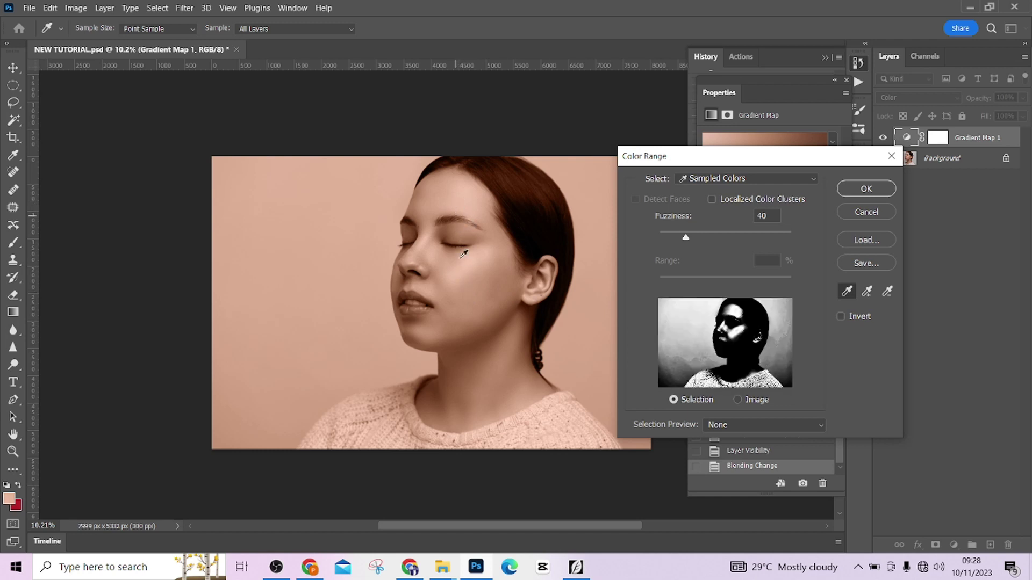
pyautogui.click(463, 281)
pyautogui.click(468, 218)
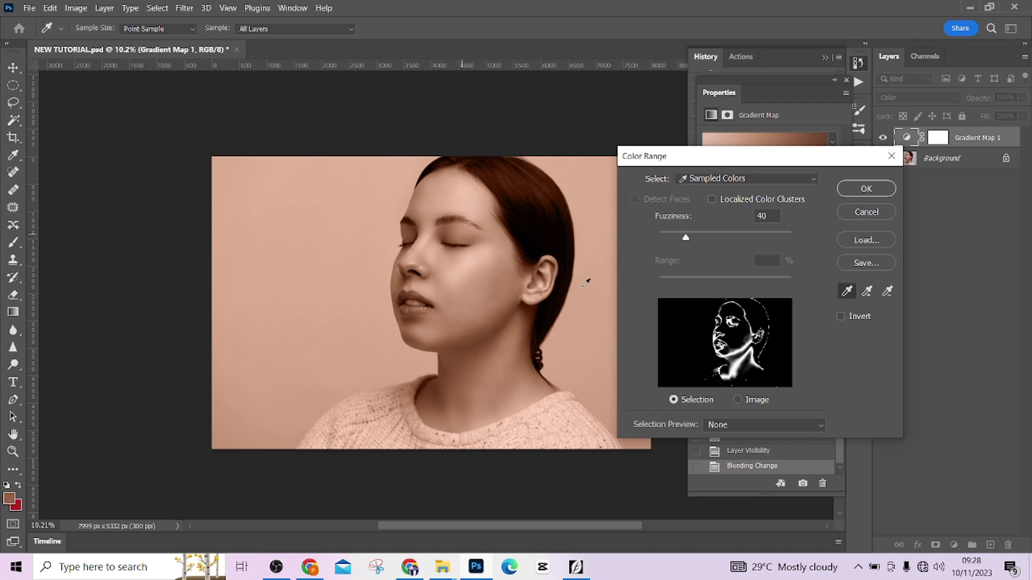
pyautogui.click(877, 213)
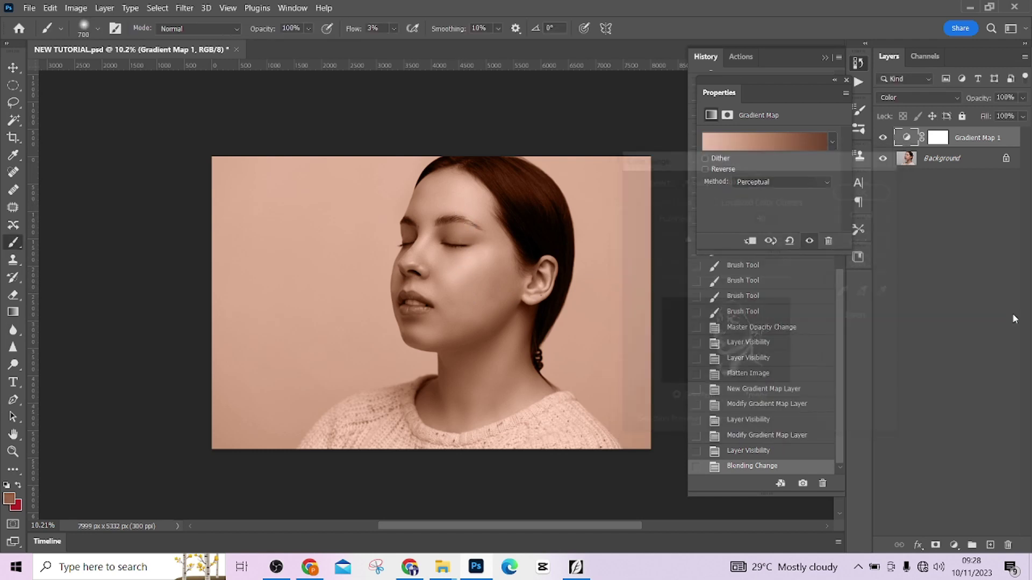
# Step: Start a Color Range on the Gradient Map layer's mask and sample the bright skin of the cheek
pyautogui.click(940, 140)
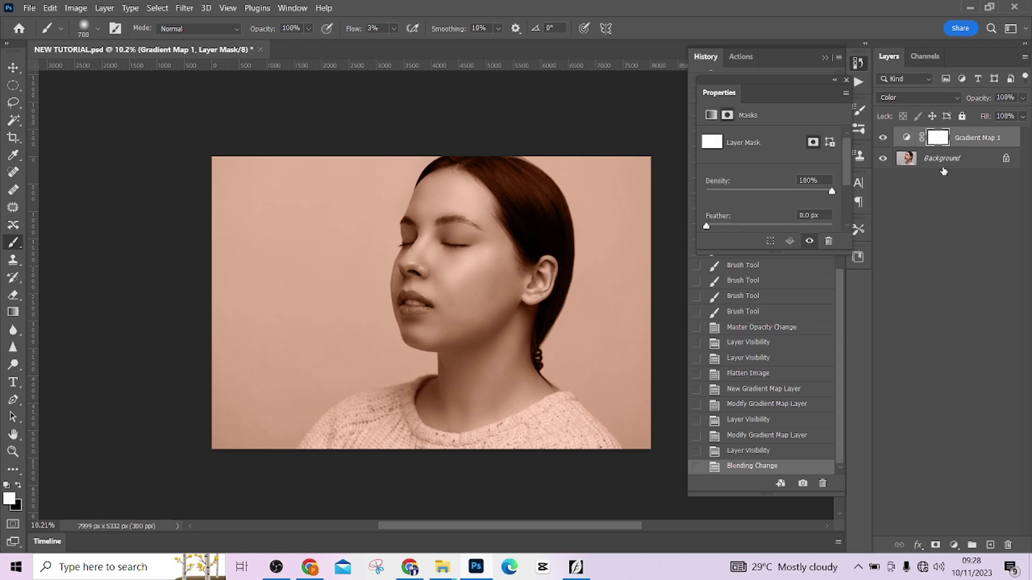
pyautogui.click(158, 7)
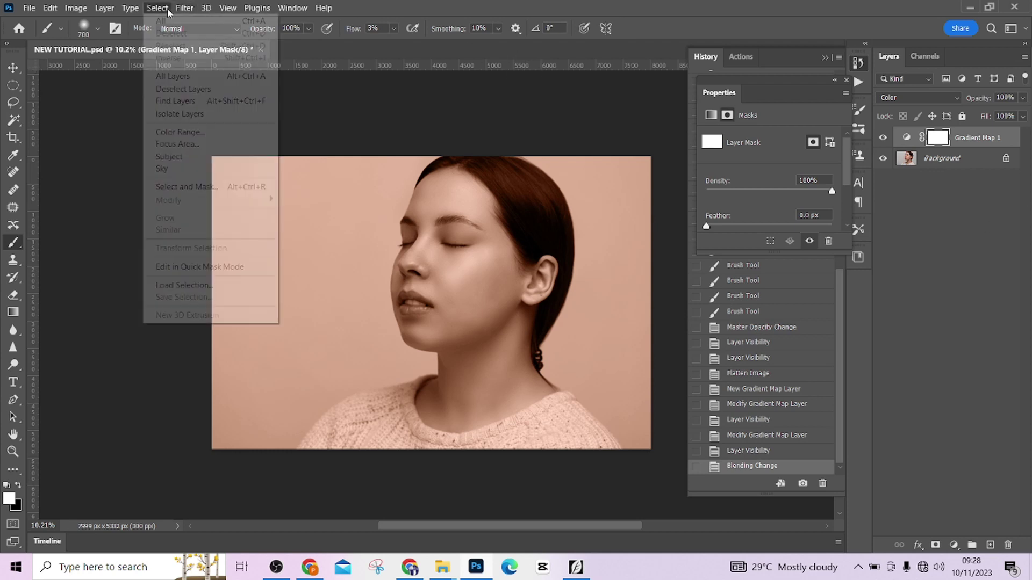
pyautogui.click(195, 138)
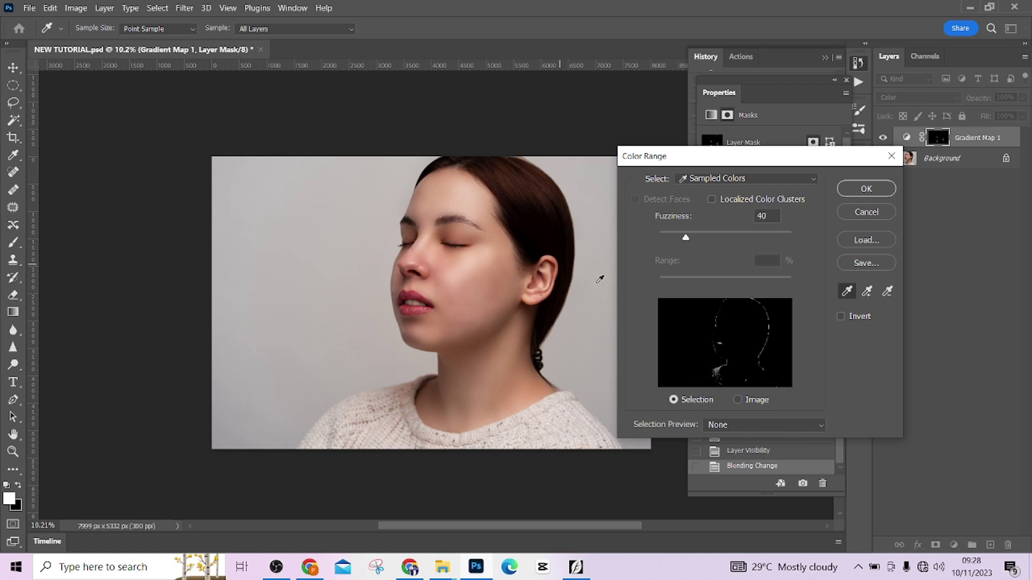
pyautogui.click(459, 268)
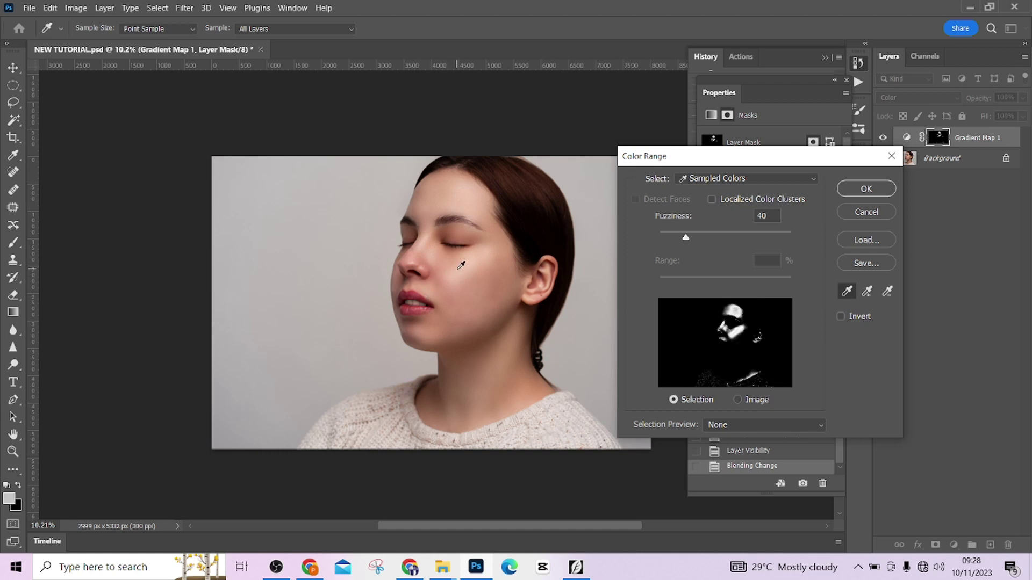
# Step: Add skin tones from the cheek, jaw, neck and forehead to the Color Range sample
pyautogui.click(866, 292)
pyautogui.click(500, 289)
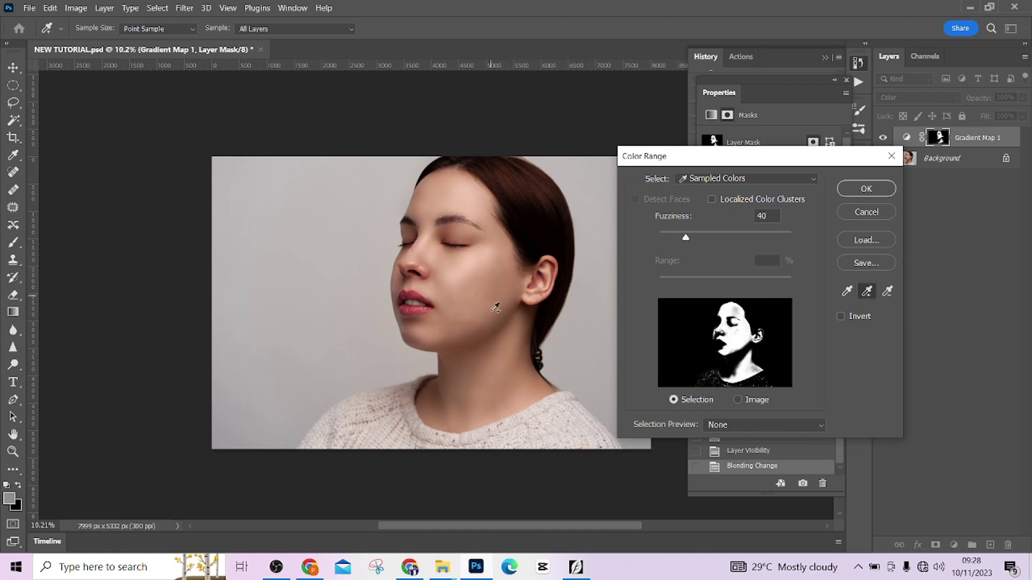
pyautogui.click(497, 318)
pyautogui.click(493, 337)
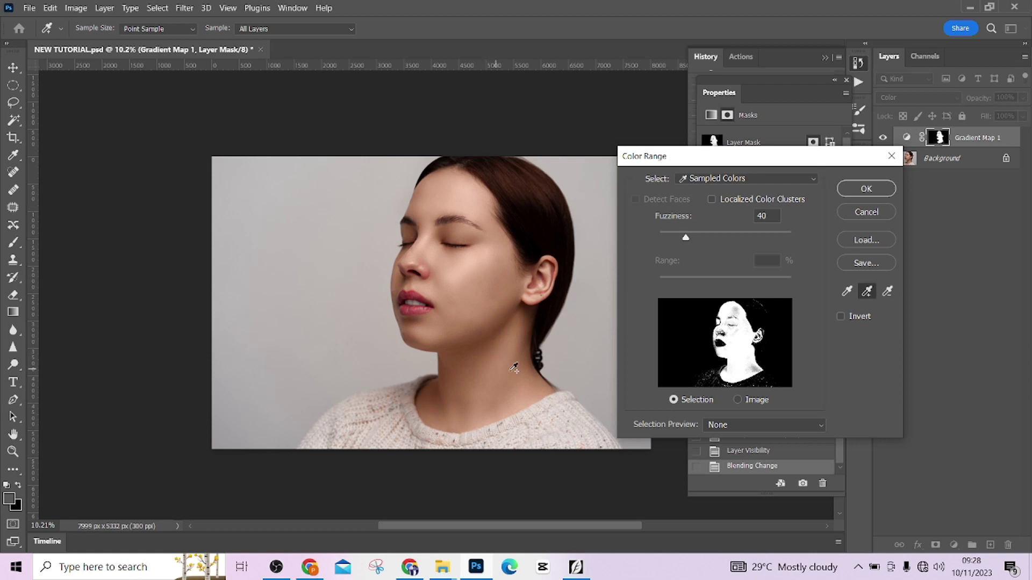
pyautogui.click(526, 386)
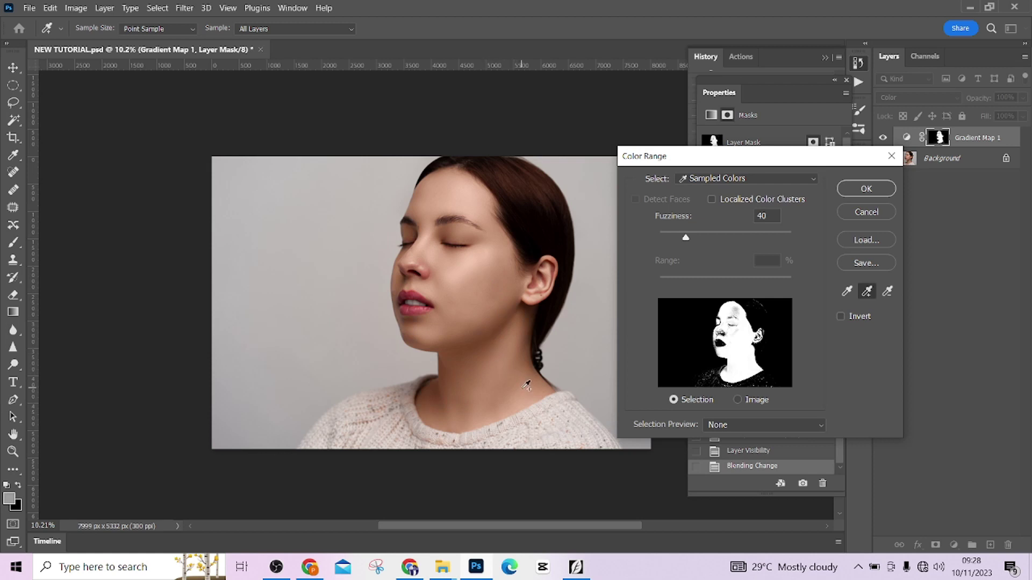
pyautogui.click(478, 203)
pyautogui.click(471, 195)
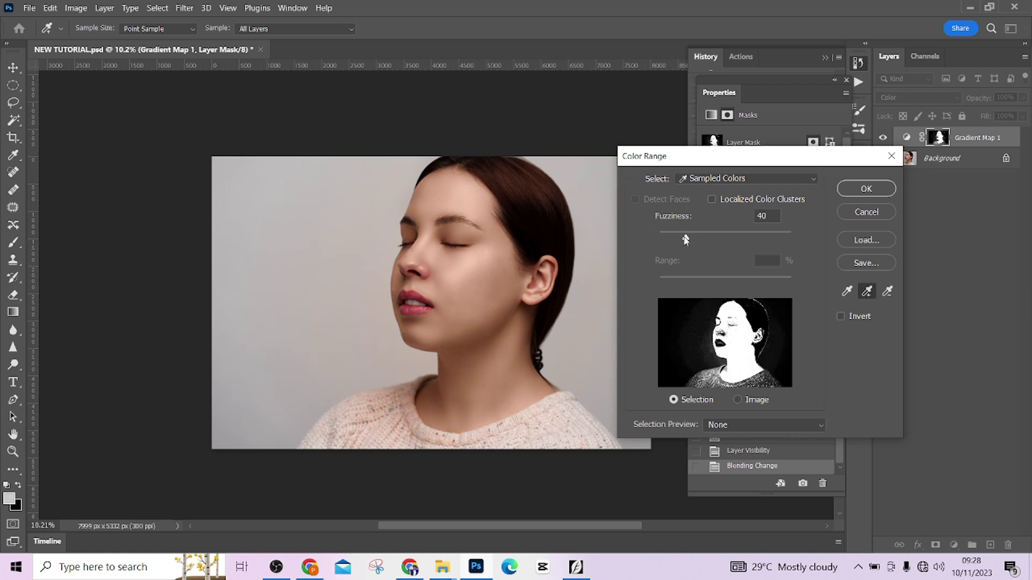
# Step: Reduce the Color Range fuzziness to 30, add skin samples around the nose, mouth and lower neck, and accept the selection
pyautogui.moveTo(684, 238); pyautogui.dragTo(678, 240)
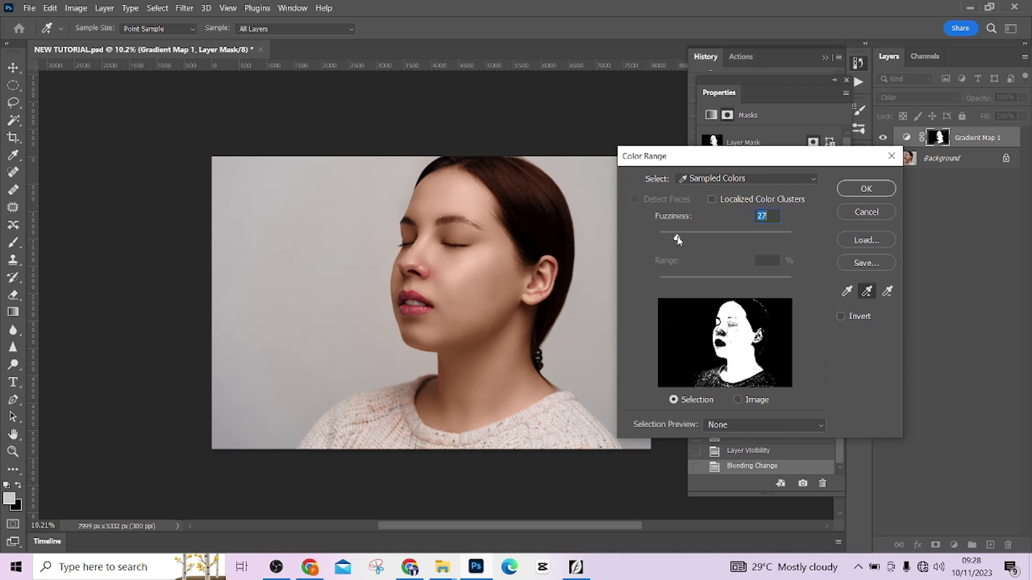
pyautogui.click(425, 268)
pyautogui.click(430, 290)
pyautogui.click(449, 294)
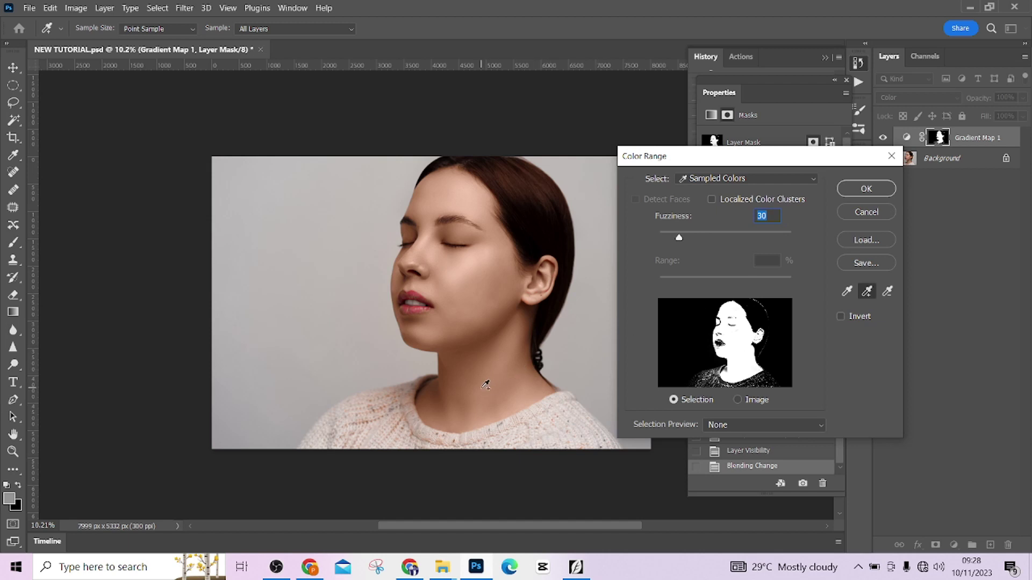
pyautogui.click(441, 382)
pyautogui.click(864, 189)
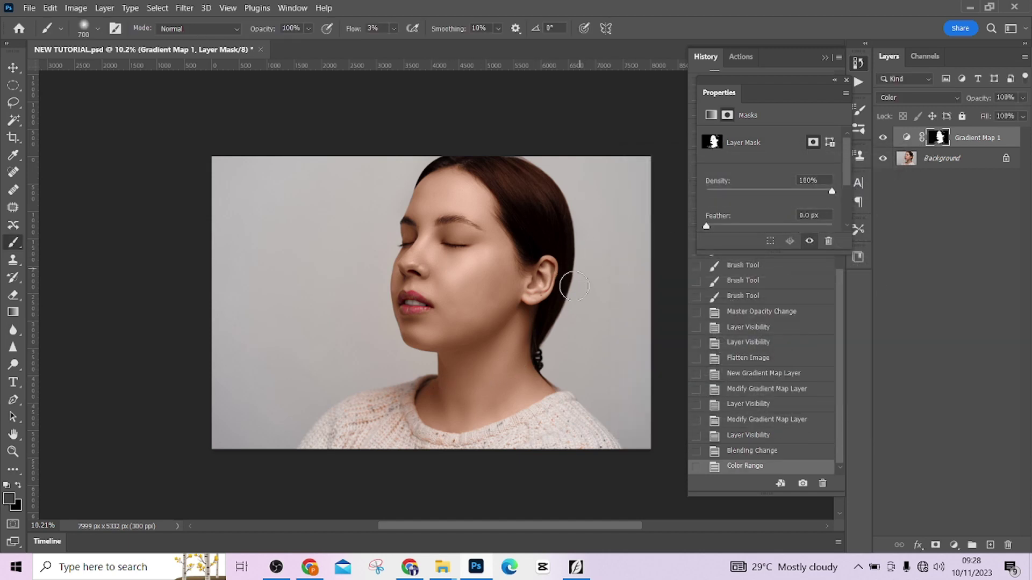
# Step: Set the brush to black at 100% flow and paint the mask over the sweater below the viewer-left shoulder
pyautogui.scroll(5, 483, 421)
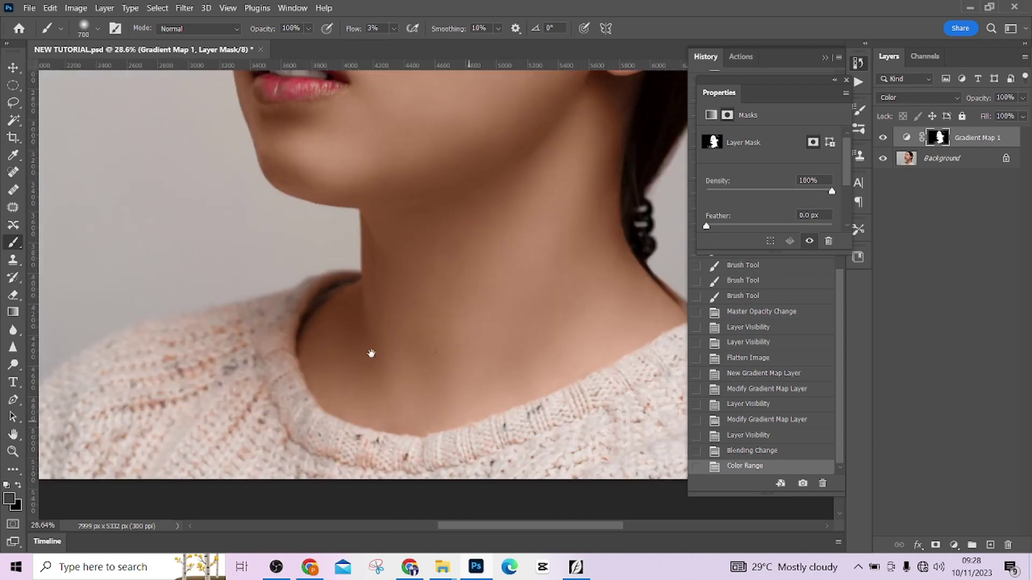
pyautogui.moveTo(375, 316); pyautogui.dragTo(397, 449)
pyautogui.scroll(-4, 398, 449)
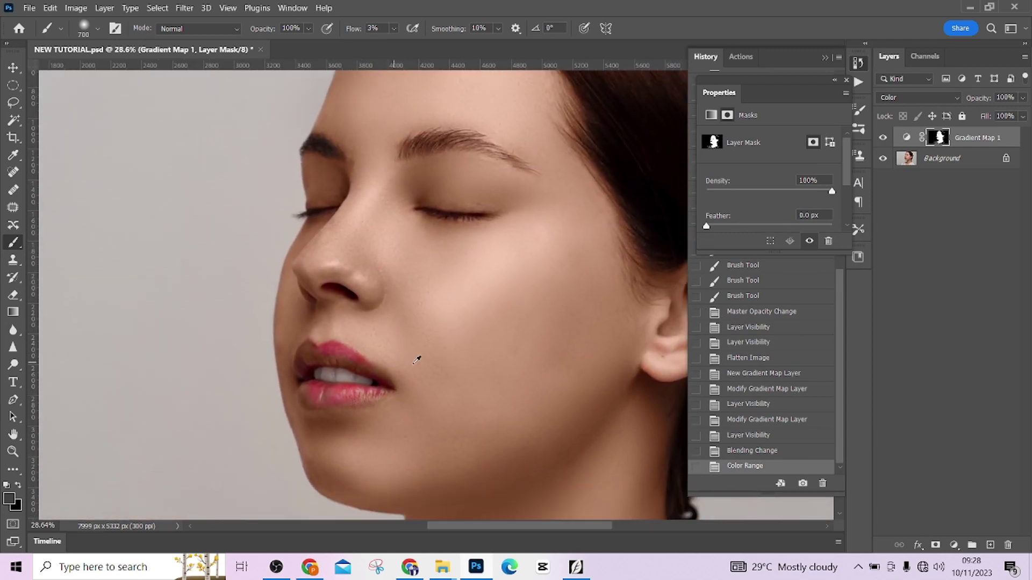
pyautogui.scroll(-2, 424, 362)
pyautogui.scroll(-1, 424, 362)
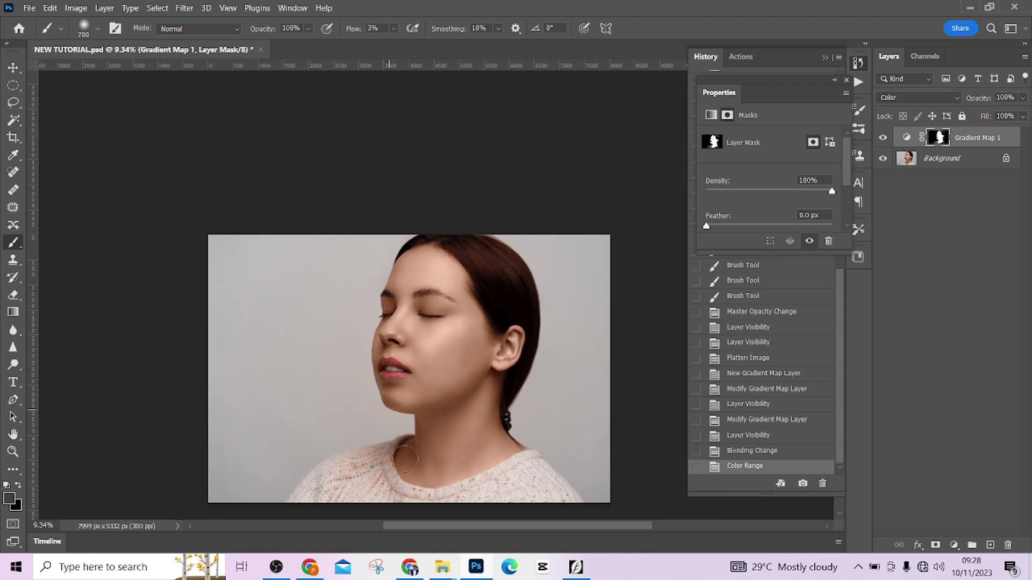
pyautogui.scroll(4, 404, 458)
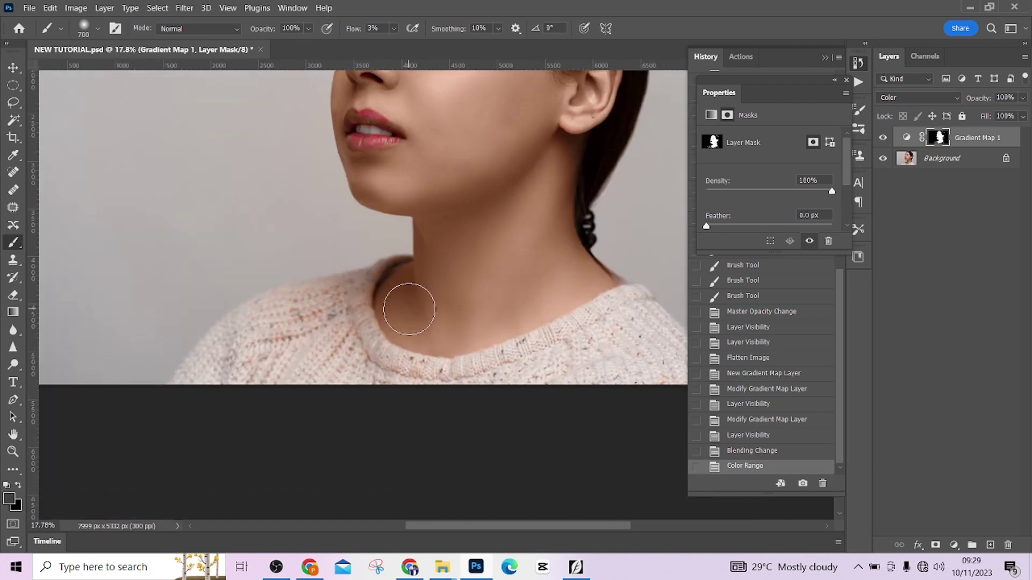
pyautogui.press('d')
pyautogui.press('x')
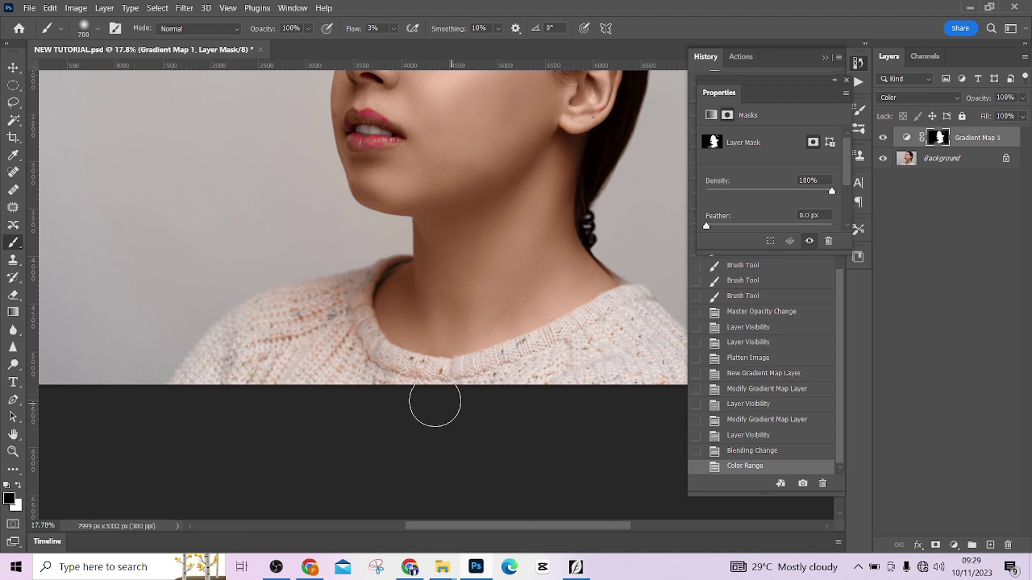
pyautogui.moveTo(350, 33); pyautogui.dragTo(408, 33)
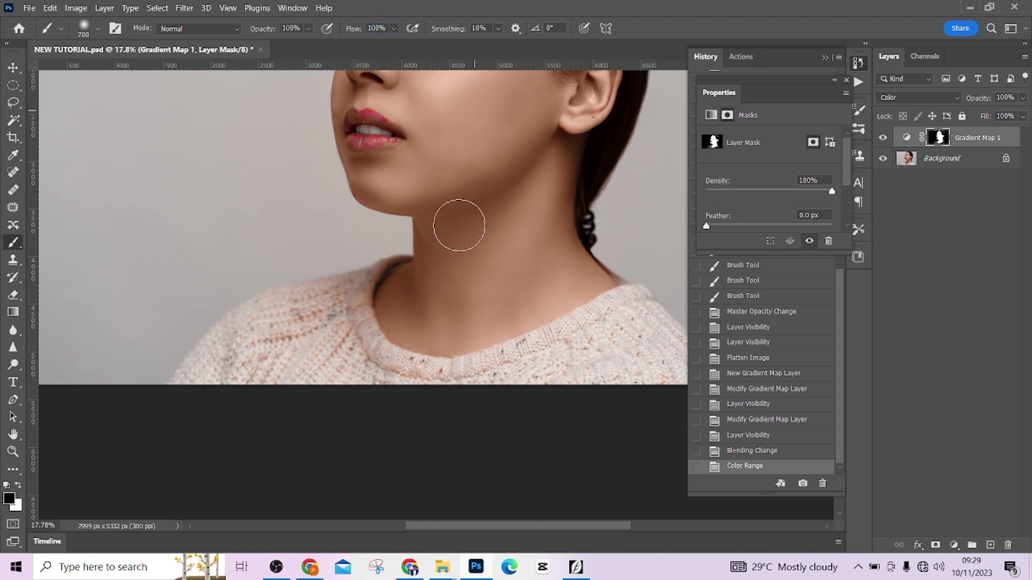
pyautogui.keyDown('alt'); pyautogui.rightClick(313, 357); pyautogui.keyUp('alt')
pyautogui.click(323, 364)
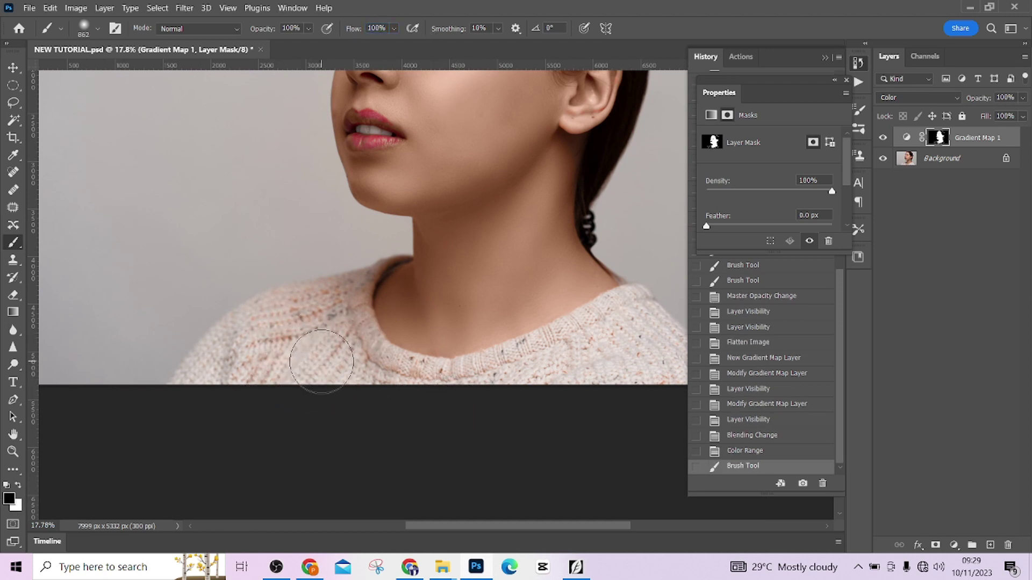
# Step: Paint black on the mask across the sweater front, collar and both shoulders, using a progressively smaller brush
pyautogui.press('[')
pyautogui.press('[')
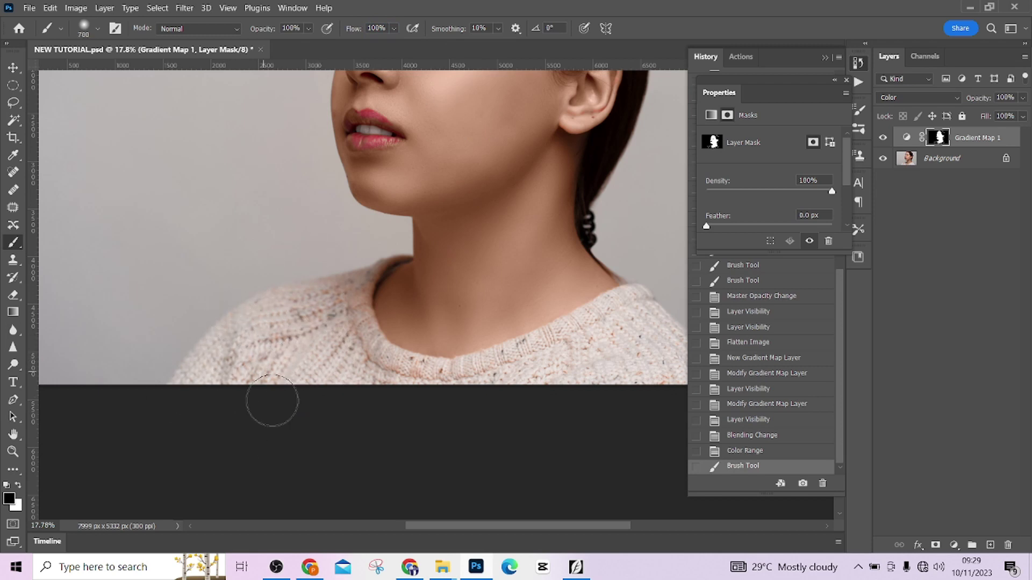
pyautogui.moveTo(383, 383)
pyautogui.mouseDown()
pyautogui.moveTo(522, 397)
pyautogui.moveTo(631, 349)
pyautogui.moveTo(668, 382)
pyautogui.moveTo(652, 326)
pyautogui.mouseUp()
pyautogui.press('[')
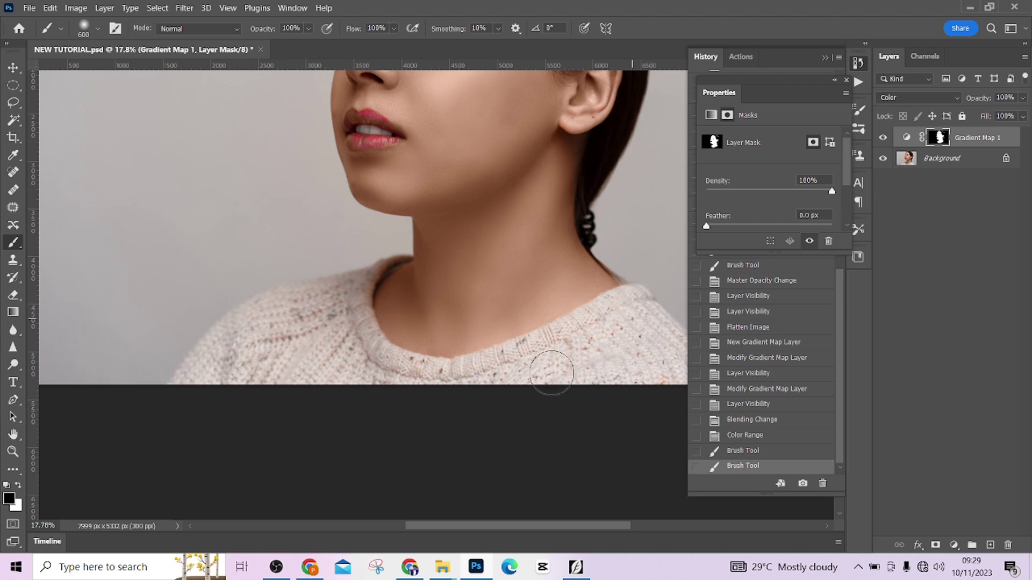
pyautogui.press('[')
pyautogui.press('[')
pyautogui.moveTo(339, 328); pyautogui.dragTo(379, 263)
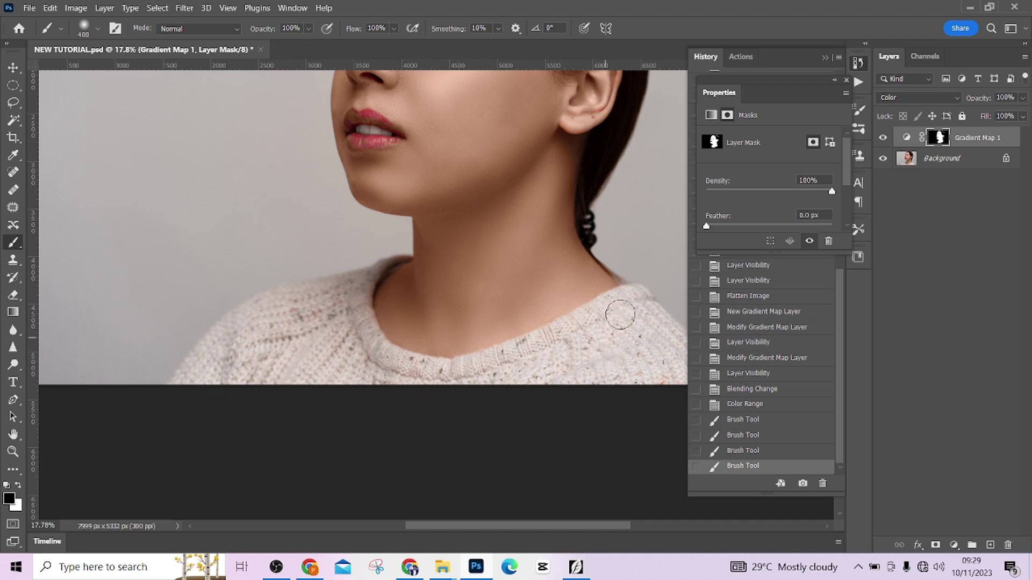
pyautogui.moveTo(619, 314)
pyautogui.mouseDown()
pyautogui.moveTo(668, 294)
pyautogui.moveTo(647, 250)
pyautogui.mouseUp()
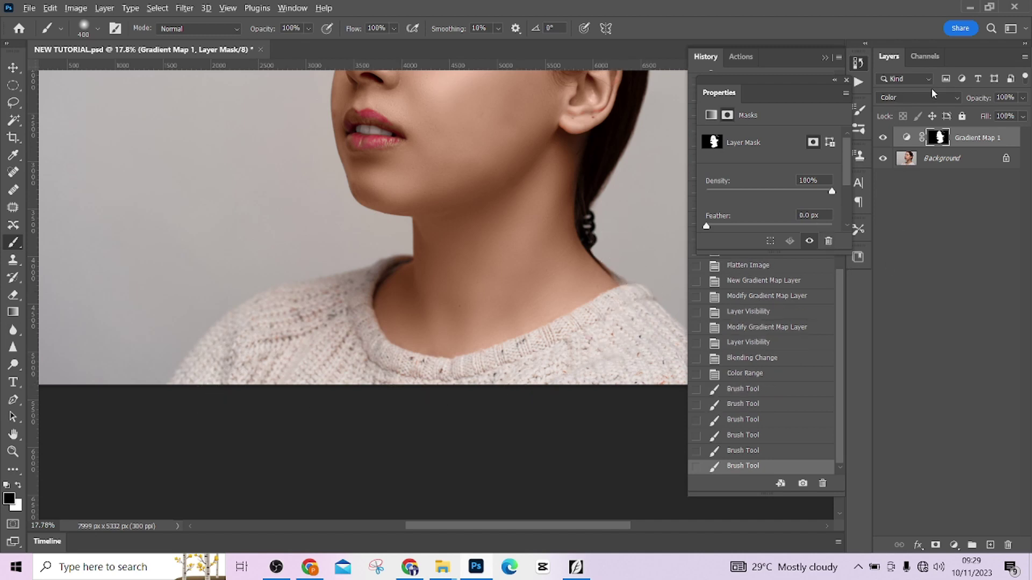
# Step: Display the layer mask alone and black out the remaining sweater texture along the neckline with a 200 px brush
pyautogui.keyDown('alt'); pyautogui.click(939, 139); pyautogui.keyUp('alt')
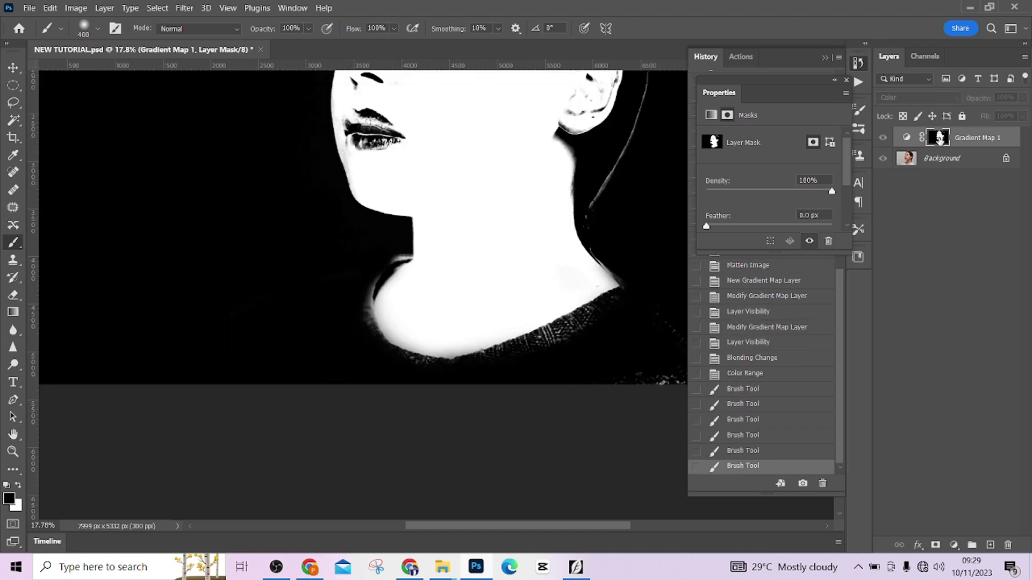
pyautogui.moveTo(516, 264); pyautogui.dragTo(530, 313)
pyautogui.press('[')
pyautogui.press('[')
pyautogui.press('[')
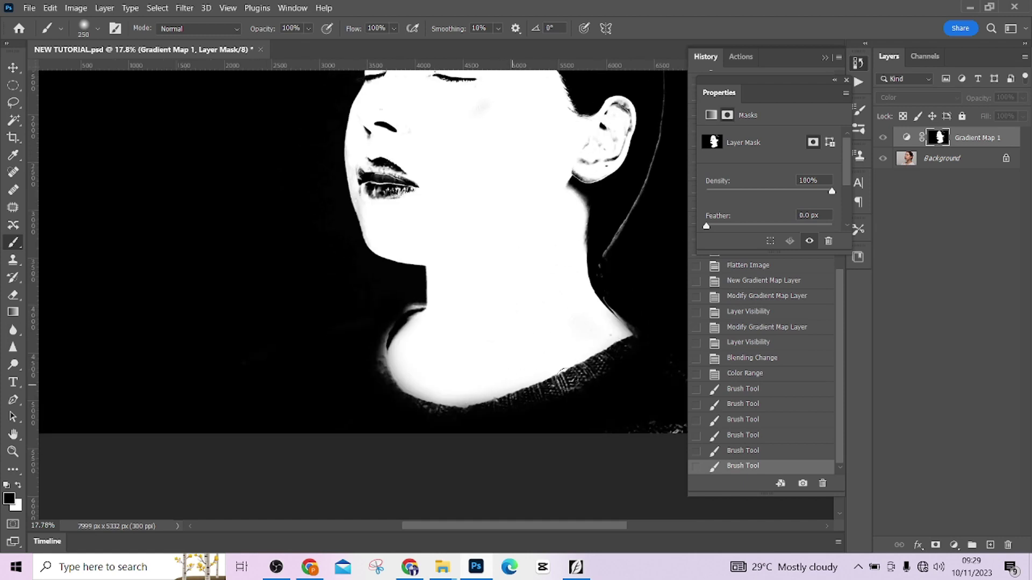
pyautogui.moveTo(617, 362)
pyautogui.mouseDown()
pyautogui.moveTo(582, 391)
pyautogui.moveTo(608, 362)
pyautogui.moveTo(465, 421)
pyautogui.moveTo(416, 413)
pyautogui.moveTo(437, 425)
pyautogui.moveTo(379, 387)
pyautogui.moveTo(413, 309)
pyautogui.mouseUp()
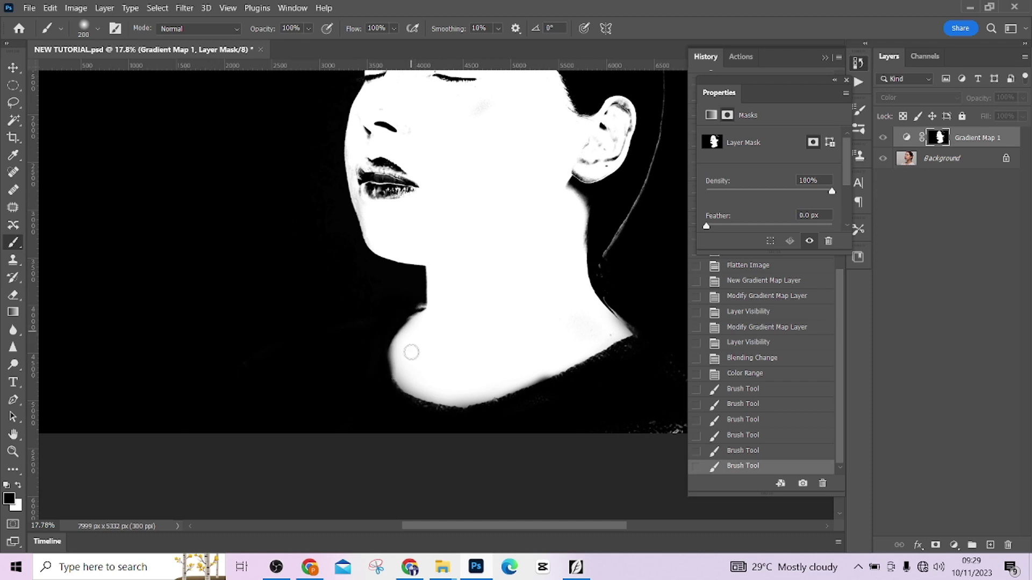
# Step: Fill the gray areas at the base of the neck with white and clean the collar edge with black on the mask
pyautogui.press('x')
pyautogui.click(410, 354)
pyautogui.moveTo(410, 354)
pyautogui.mouseDown()
pyautogui.moveTo(400, 371)
pyautogui.moveTo(449, 382)
pyautogui.mouseUp()
pyautogui.moveTo(524, 365)
pyautogui.mouseDown()
pyautogui.moveTo(544, 368)
pyautogui.moveTo(458, 396)
pyautogui.moveTo(426, 382)
pyautogui.mouseUp()
pyautogui.press('x')
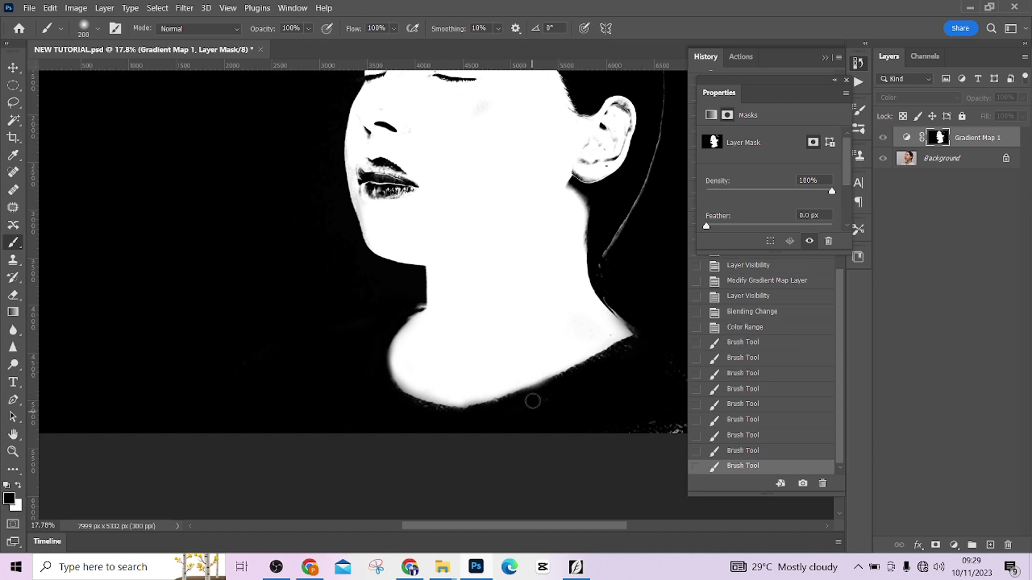
pyautogui.moveTo(532, 401); pyautogui.dragTo(623, 344)
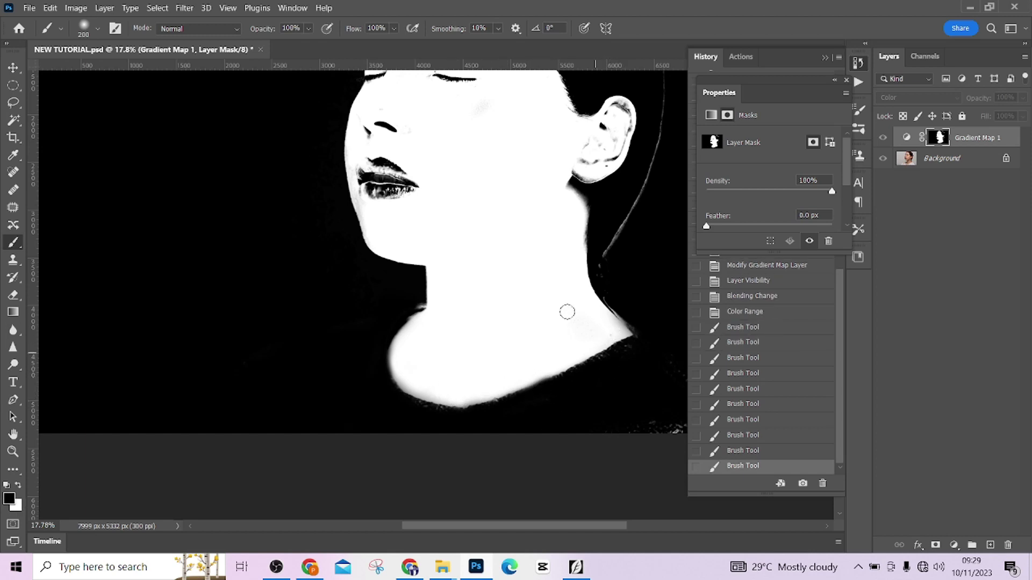
# Step: Paint the lips black on the mask with a smaller brush and return to the normal image view
pyautogui.moveTo(543, 293); pyautogui.dragTo(559, 437)
pyautogui.press('x')
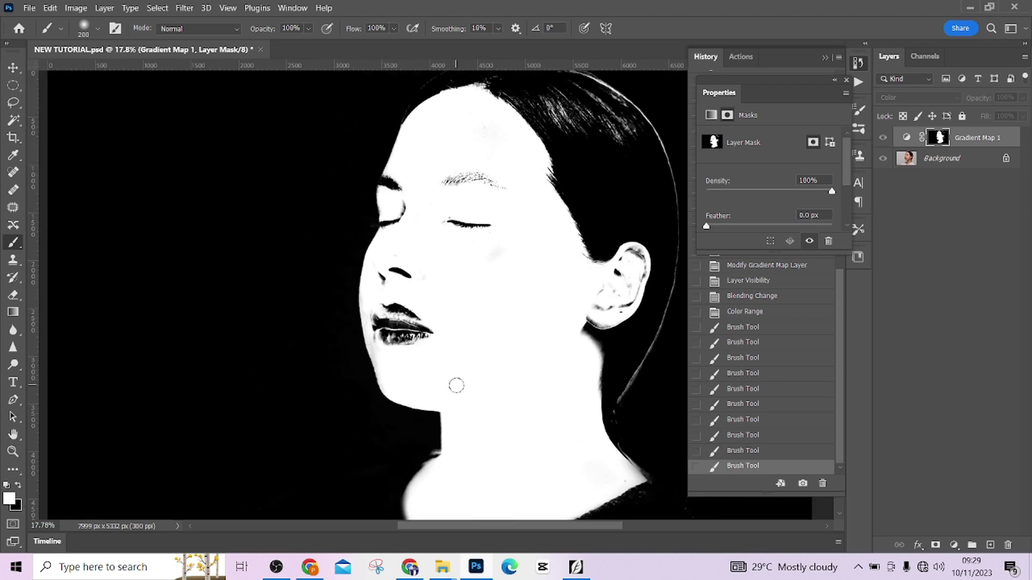
pyautogui.press('x')
pyautogui.press('[')
pyautogui.press('[')
pyautogui.moveTo(379, 335)
pyautogui.mouseDown()
pyautogui.moveTo(414, 340)
pyautogui.moveTo(424, 337)
pyautogui.moveTo(411, 327)
pyautogui.moveTo(426, 328)
pyautogui.moveTo(377, 312)
pyautogui.moveTo(378, 327)
pyautogui.moveTo(404, 324)
pyautogui.moveTo(386, 329)
pyautogui.moveTo(411, 334)
pyautogui.mouseUp()
pyautogui.keyDown('alt'); pyautogui.click(940, 138); pyautogui.keyUp('alt')
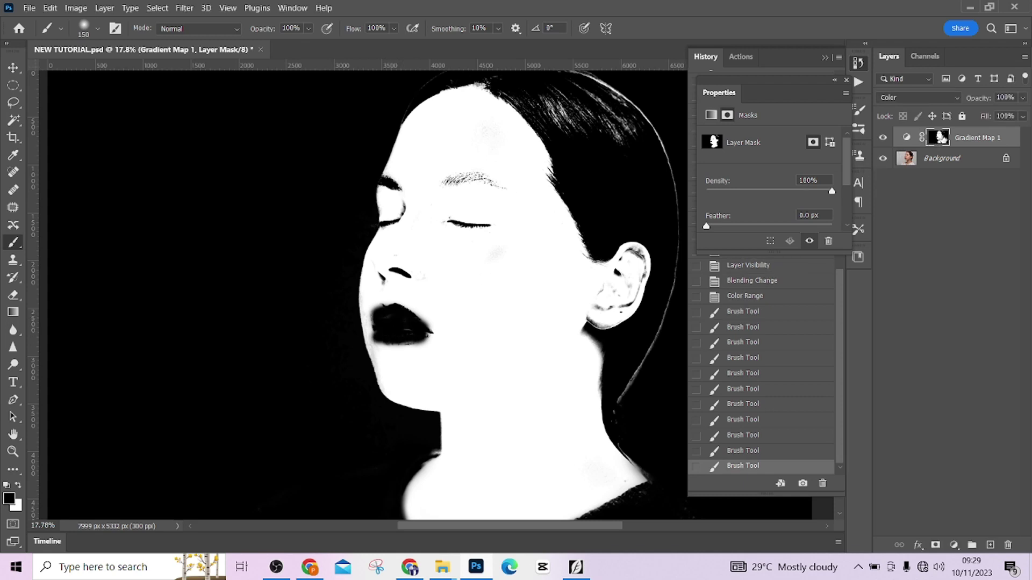
# Step: Refine the mask along the lower lip with a smaller black brush
pyautogui.scroll(4, 410, 343)
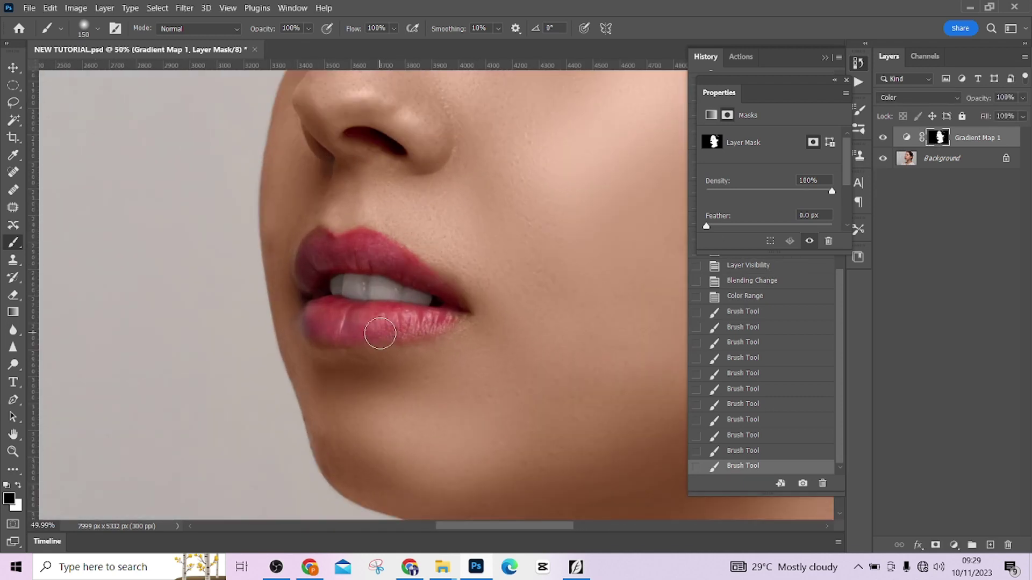
pyautogui.press('[')
pyautogui.press('[')
pyautogui.press('[')
pyautogui.moveTo(311, 325)
pyautogui.mouseDown()
pyautogui.moveTo(461, 309)
pyautogui.moveTo(444, 328)
pyautogui.moveTo(402, 336)
pyautogui.mouseUp()
# Step: Paint black on the mask over the full eyebrow above the nearer eye, including its thin tail
pyautogui.moveTo(433, 223)
pyautogui.mouseDown()
pyautogui.moveTo(450, 288)
pyautogui.moveTo(387, 237)
pyautogui.mouseUp()
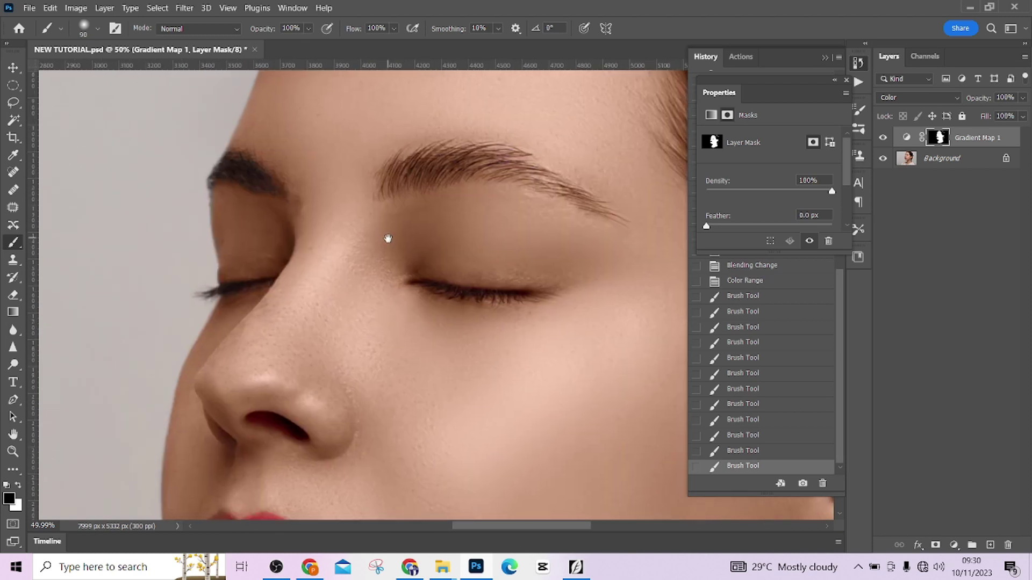
pyautogui.moveTo(486, 173); pyautogui.dragTo(487, 178)
pyautogui.press(']')
pyautogui.scroll(2, 488, 178)
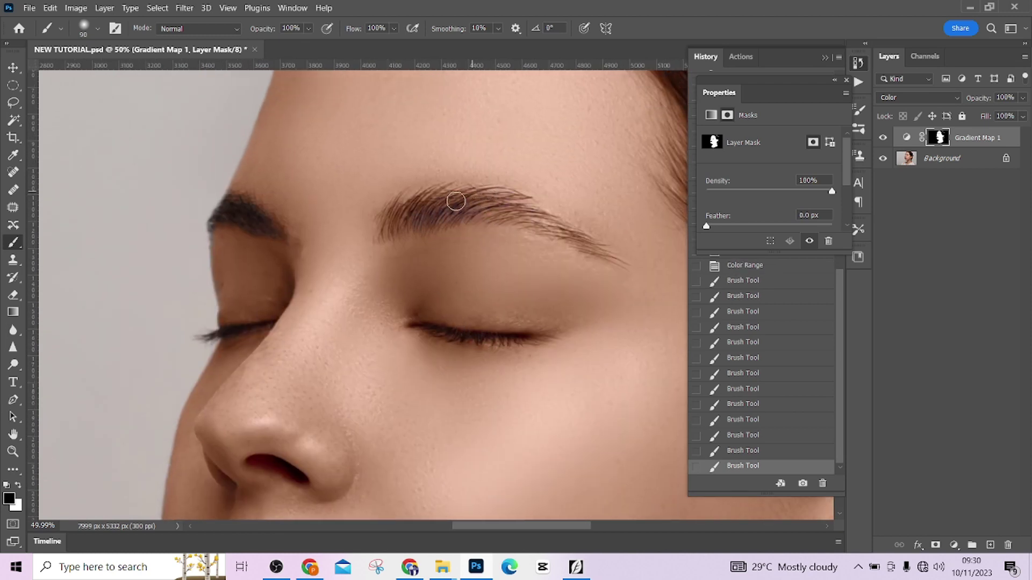
pyautogui.press(']')
pyautogui.moveTo(381, 236)
pyautogui.mouseDown()
pyautogui.moveTo(394, 215)
pyautogui.moveTo(432, 200)
pyautogui.moveTo(484, 209)
pyautogui.moveTo(442, 202)
pyautogui.moveTo(470, 197)
pyautogui.moveTo(559, 227)
pyautogui.mouseUp()
pyautogui.press('[')
pyautogui.press('[')
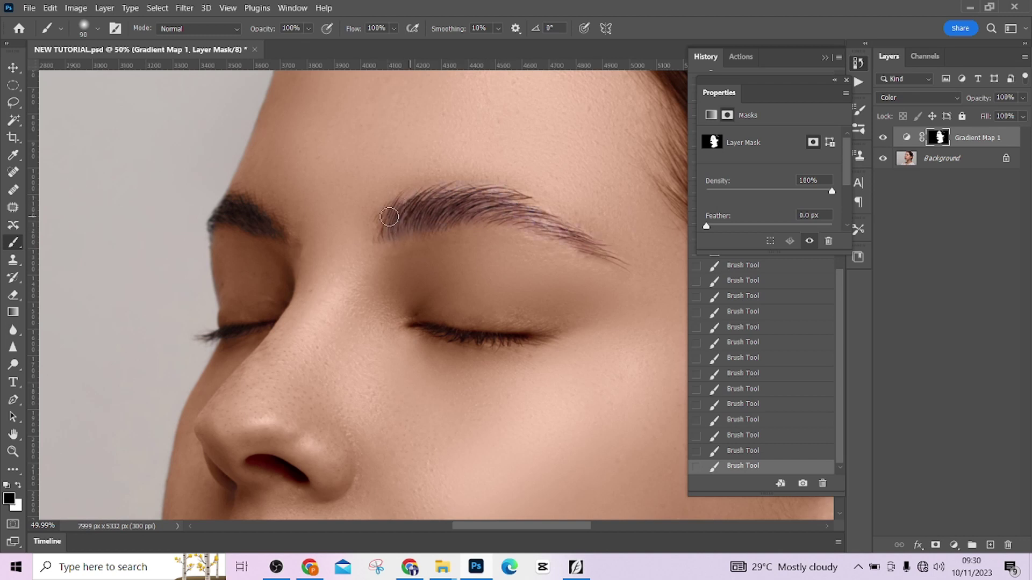
pyautogui.press('[')
pyautogui.moveTo(560, 235); pyautogui.dragTo(604, 259)
# Step: Blend the skin tint partly back over the eyebrow with a larger white brush at 5% flow
pyautogui.press('x')
pyautogui.moveTo(353, 33); pyautogui.dragTo(291, 41)
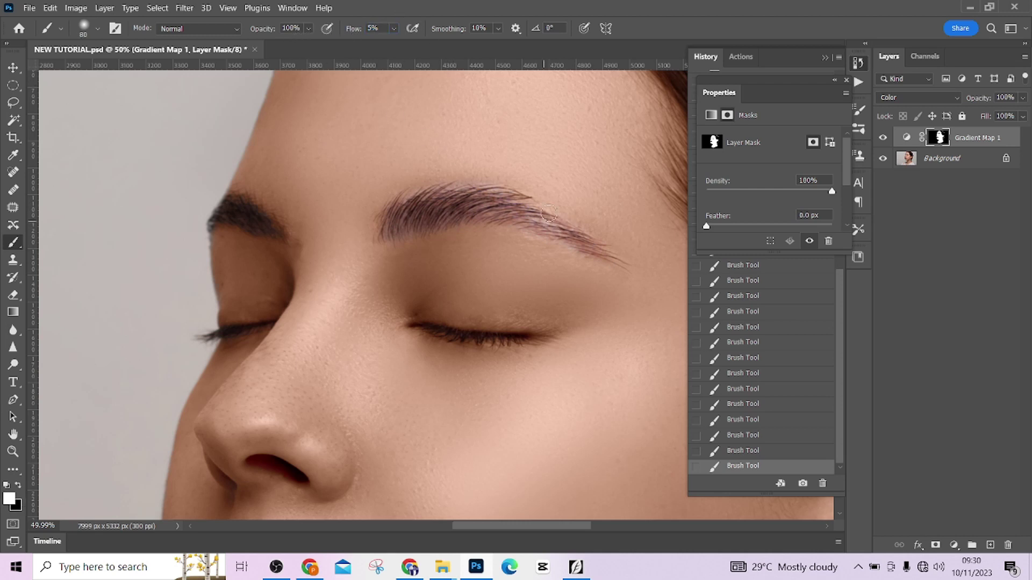
pyautogui.press(']')
pyautogui.press(']')
pyautogui.press(']')
pyautogui.press(']')
pyautogui.press(']')
pyautogui.press(']')
pyautogui.press(']')
pyautogui.press(']')
pyautogui.moveTo(593, 245)
pyautogui.mouseDown()
pyautogui.moveTo(617, 292)
pyautogui.moveTo(292, 222)
pyautogui.moveTo(600, 253)
pyautogui.moveTo(377, 220)
pyautogui.mouseUp()
pyautogui.press('x')
pyautogui.press('x')
# Step: Compare the portrait with and without the Gradient Map layer, and lower that layer's opacity to 55%
pyautogui.scroll(-5, 430, 292)
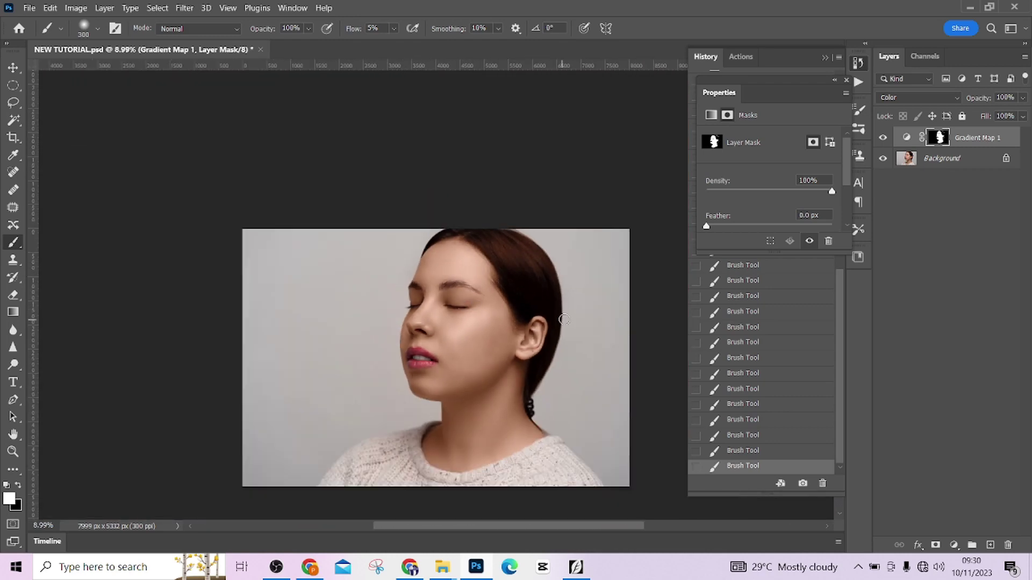
pyautogui.doubleClick(880, 139)
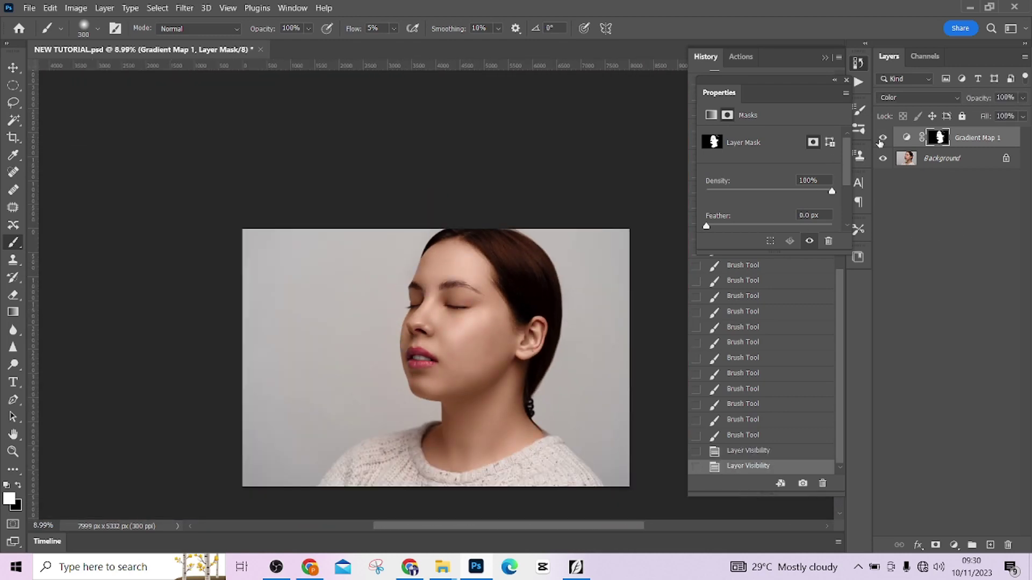
pyautogui.click(1022, 99)
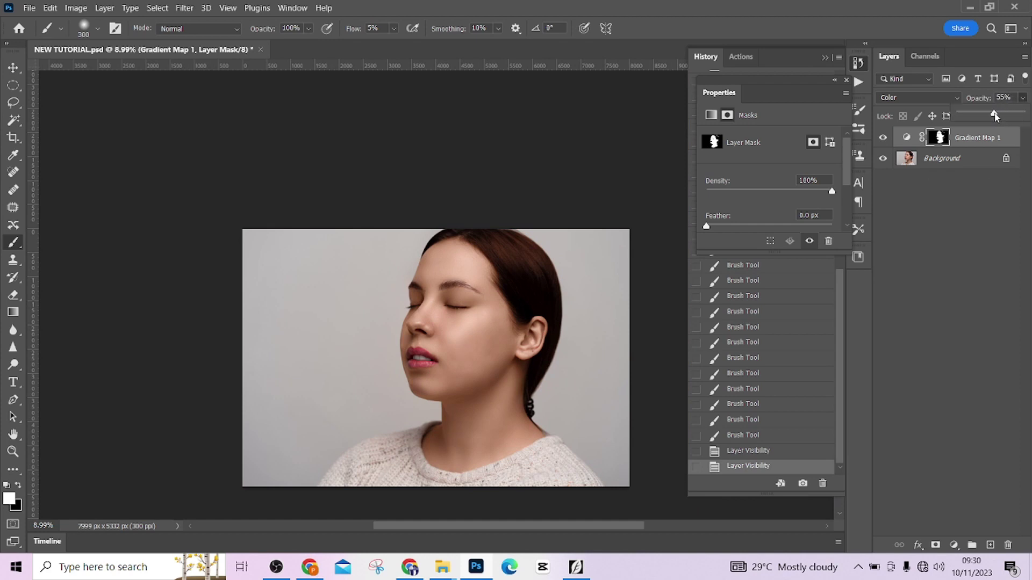
pyautogui.moveTo(995, 117); pyautogui.dragTo(994, 116)
# Step: Add a Curves adjustment layer above the Gradient Map and raise the RGB curve's midtones slightly
pyautogui.click(954, 545)
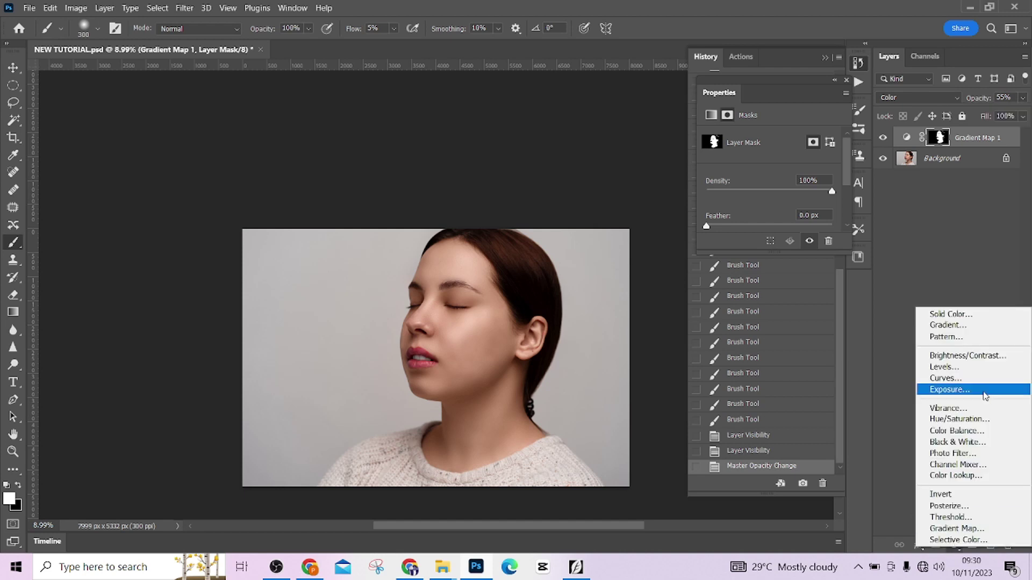
pyautogui.click(934, 377)
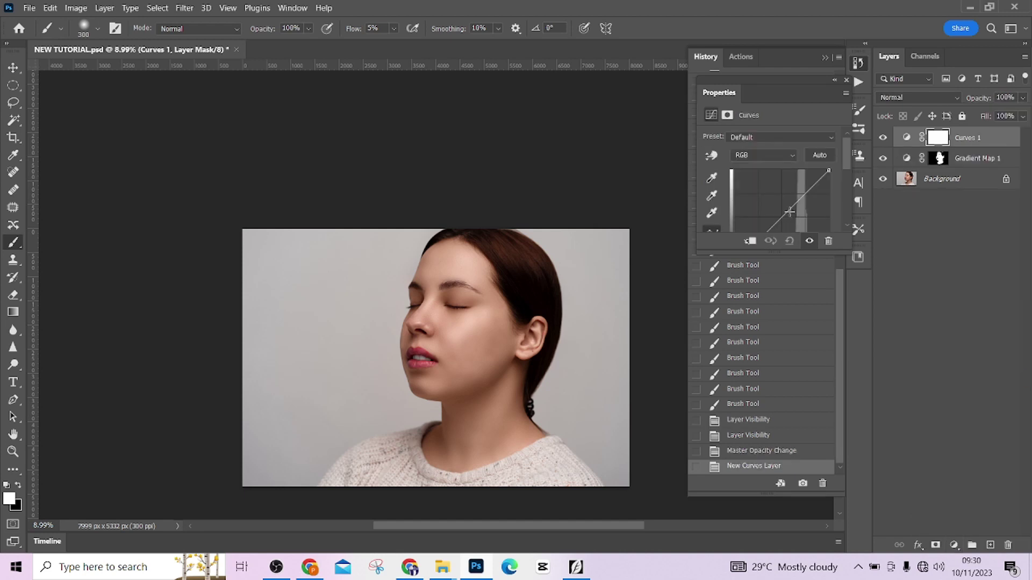
pyautogui.moveTo(789, 212); pyautogui.dragTo(790, 214)
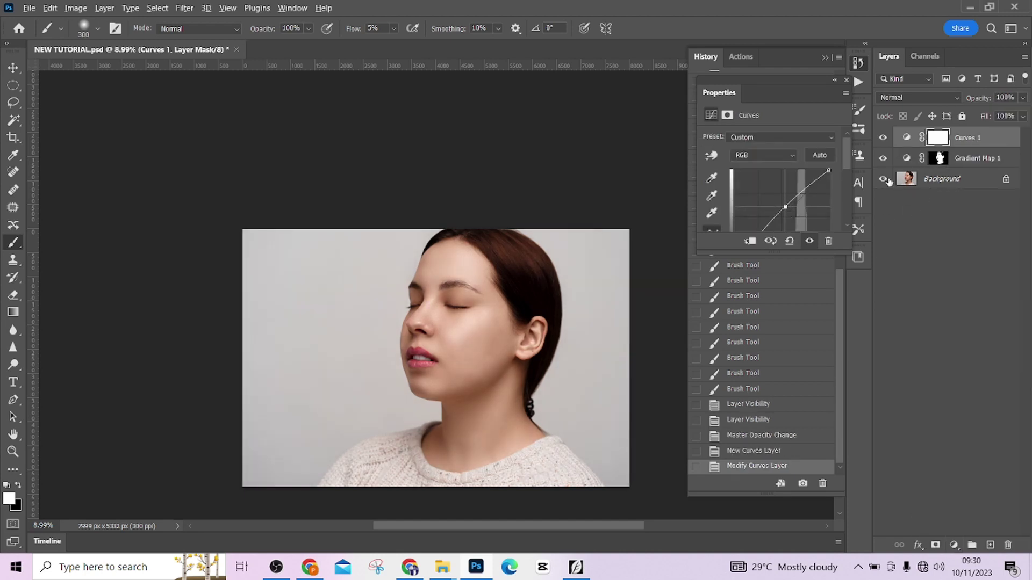
# Step: Clip the Curves layer to the Gradient Map layer and raise the RGB curve's midtones a little further
pyautogui.click(752, 241)
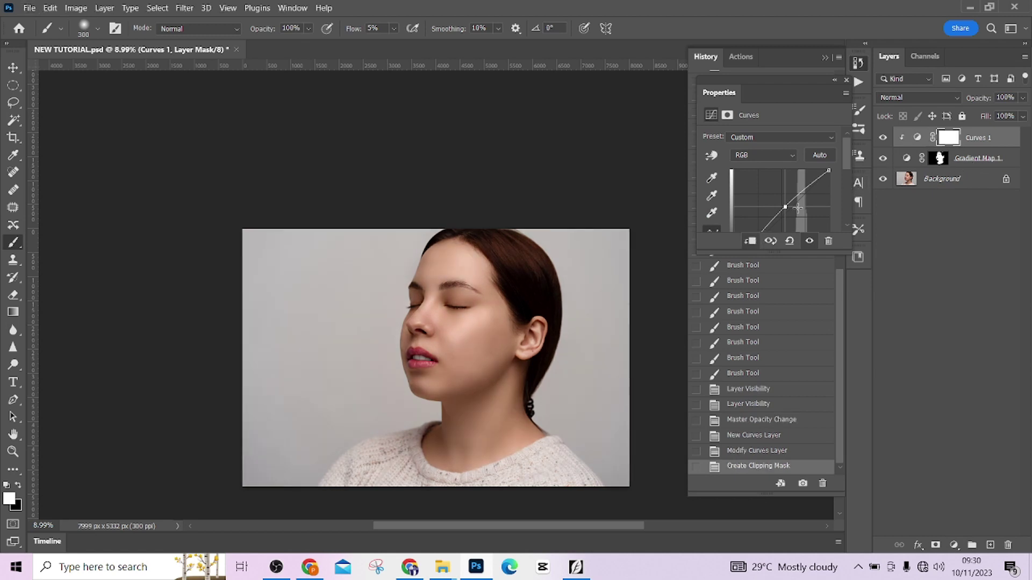
pyautogui.moveTo(785, 206); pyautogui.dragTo(778, 204)
# Step: Apply the merged RGB image to the Curves mask with Subtract, scale 2 and offset 128, and set the layer's blend mode to Color
pyautogui.click(74, 9)
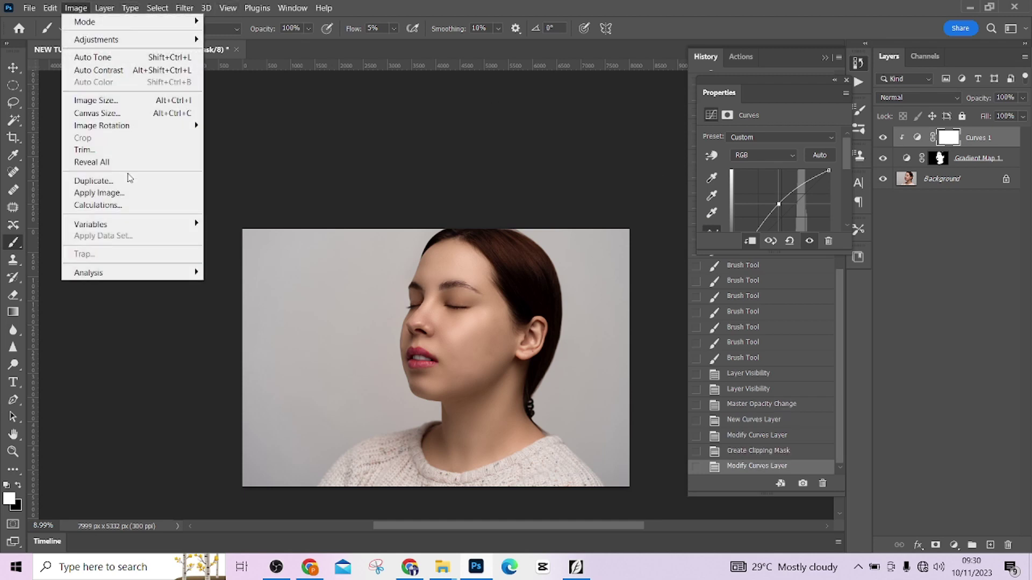
pyautogui.click(125, 193)
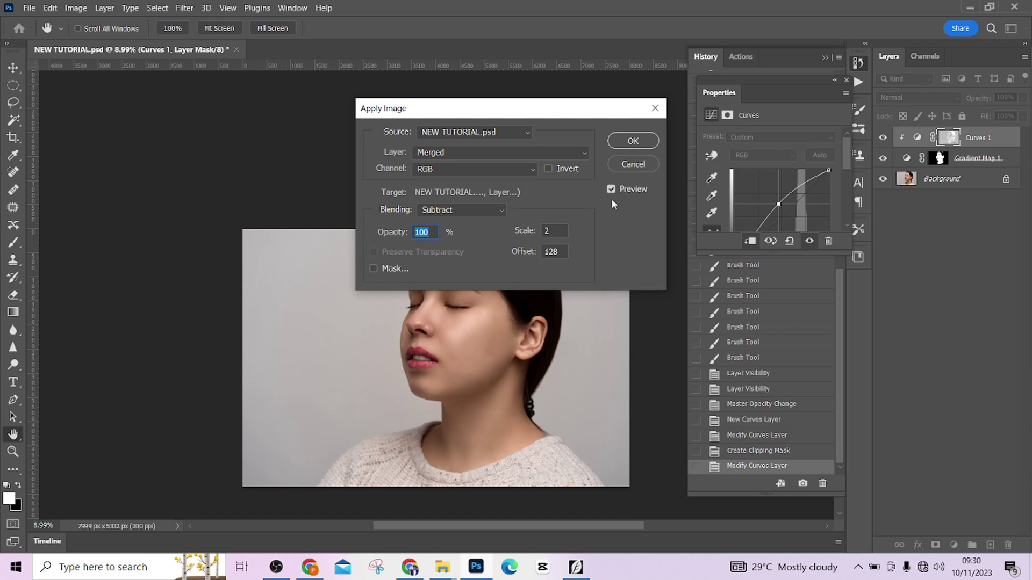
pyautogui.click(633, 142)
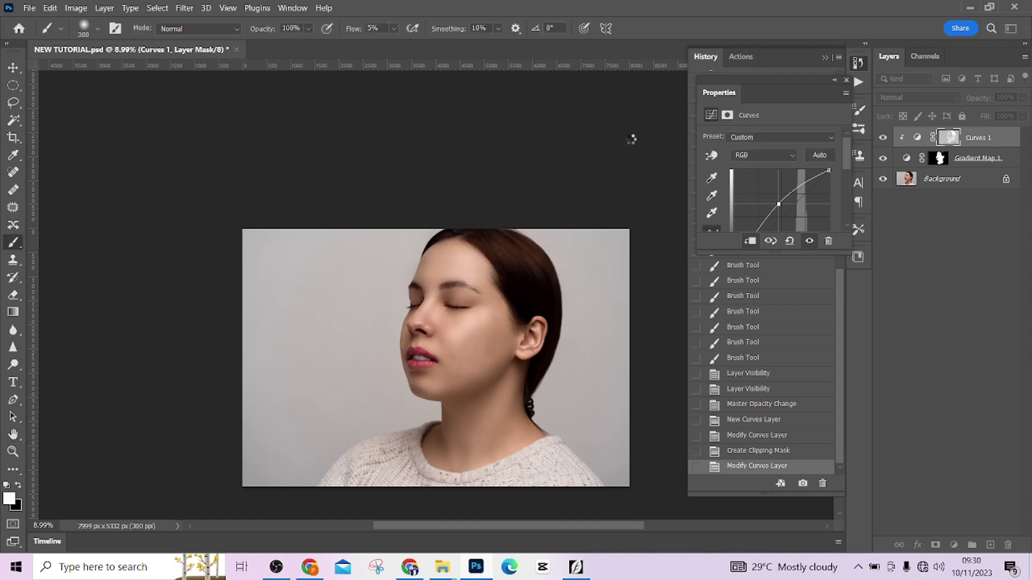
pyautogui.click(918, 97)
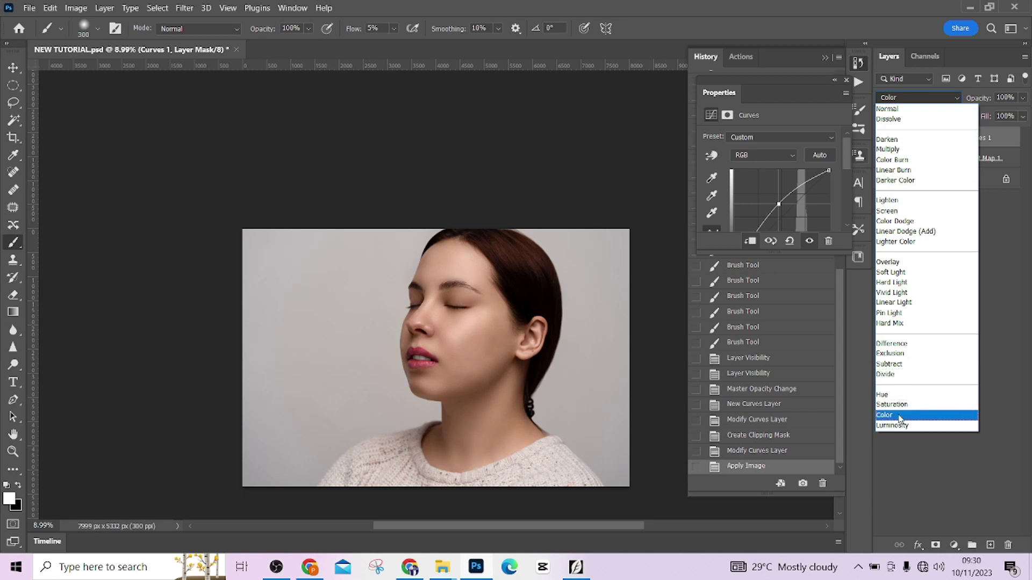
pyautogui.click(899, 416)
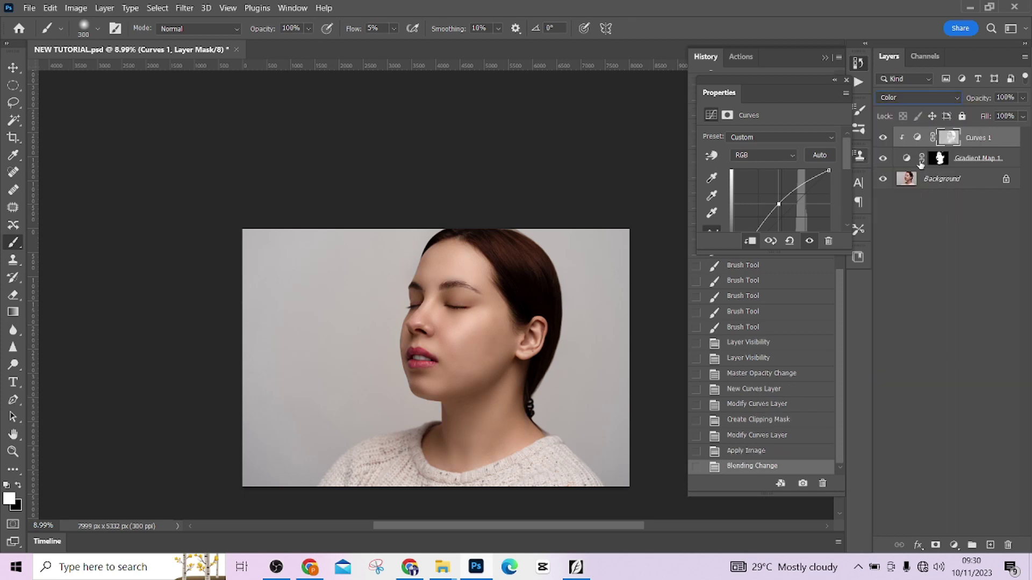
# Step: Compare the portrait with and without the Curves layer, and with both adjustment layers hidden and shown
pyautogui.click(882, 139)
pyautogui.click(882, 138)
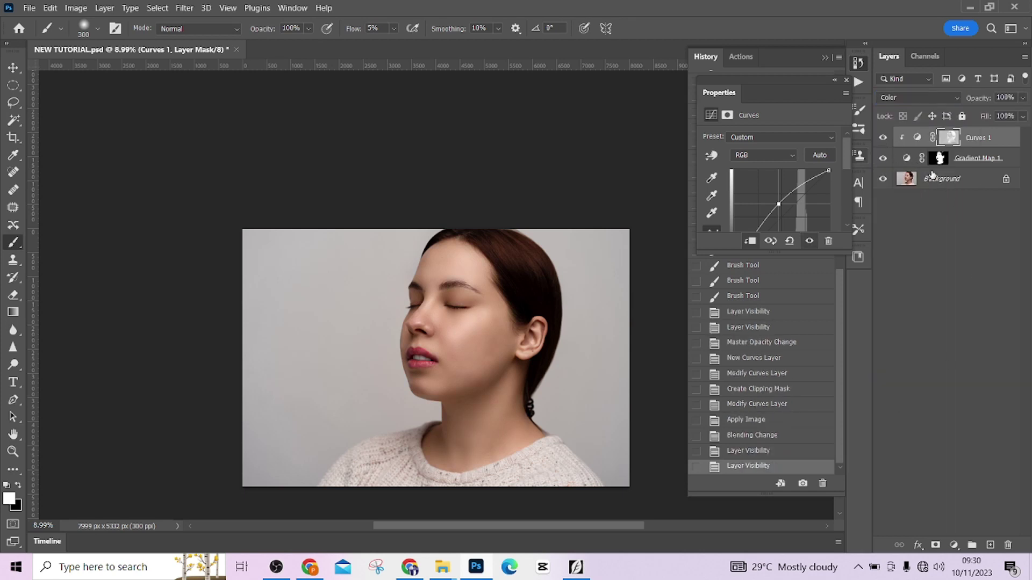
pyautogui.click(882, 138)
pyautogui.click(882, 138)
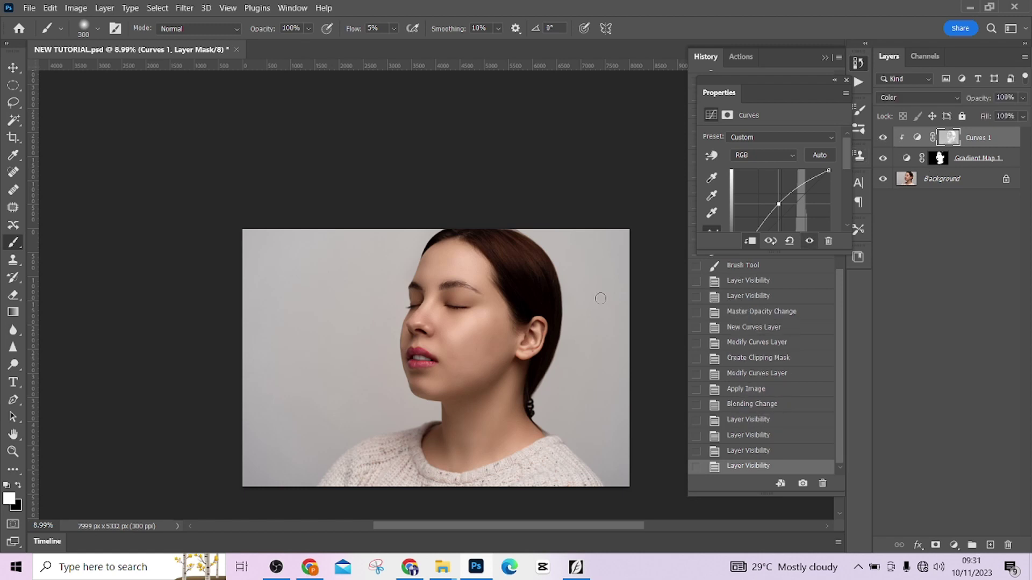
pyautogui.scroll(3, 543, 321)
pyautogui.scroll(-3, 543, 321)
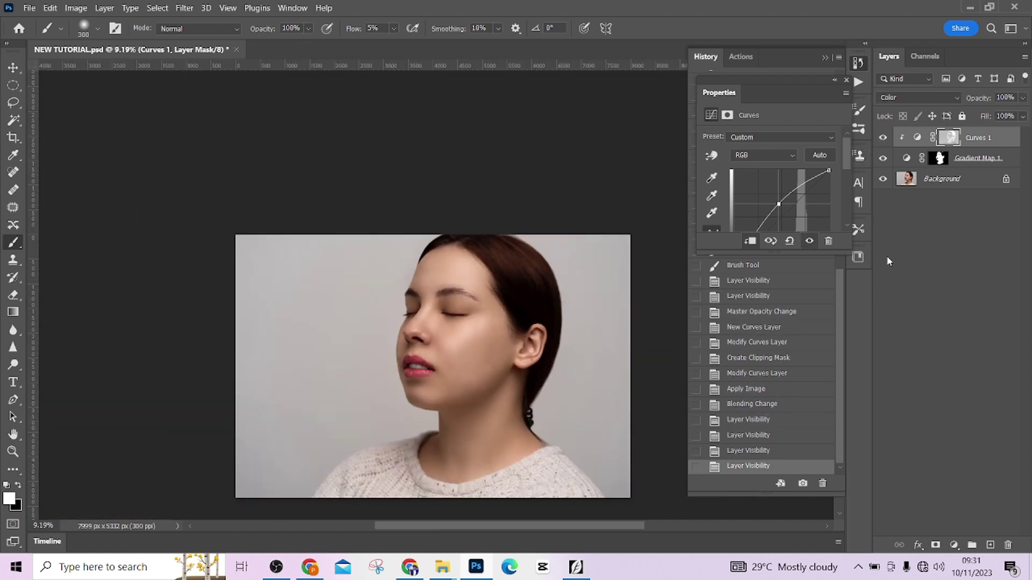
pyautogui.keyDown('alt'); pyautogui.click(883, 181); pyautogui.keyUp('alt')
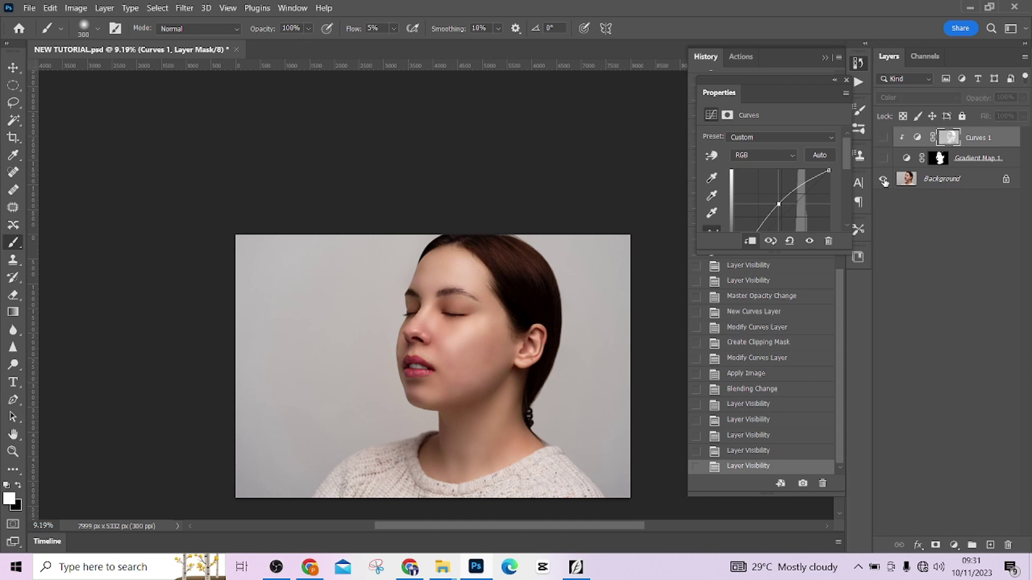
pyautogui.keyDown('alt'); pyautogui.click(884, 181); pyautogui.keyUp('alt')
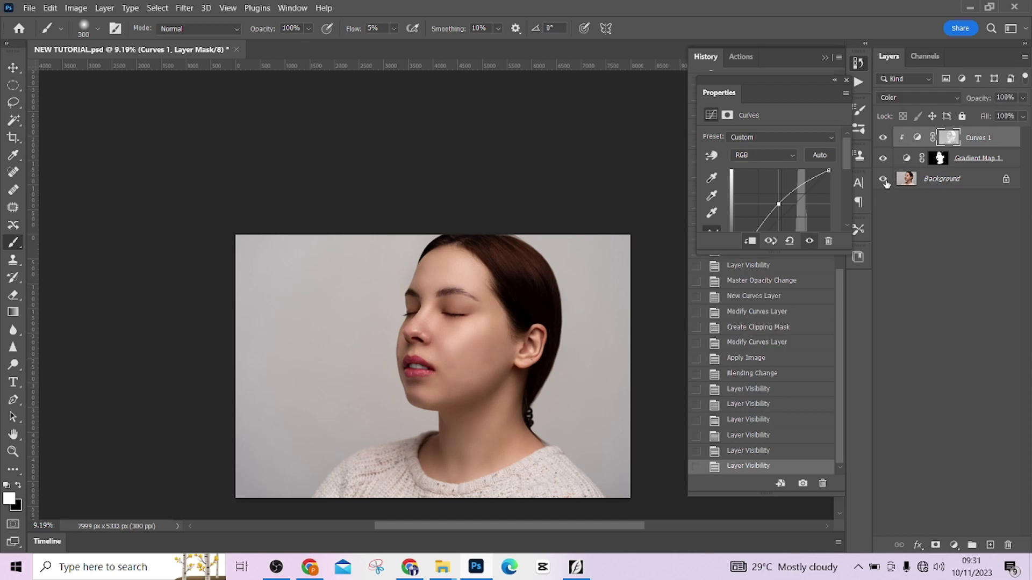
# Step: Close the curve settings and compare the opening snapshot and early history states with the retouch, ending on the latest state
pyautogui.scroll(7, 755, 324)
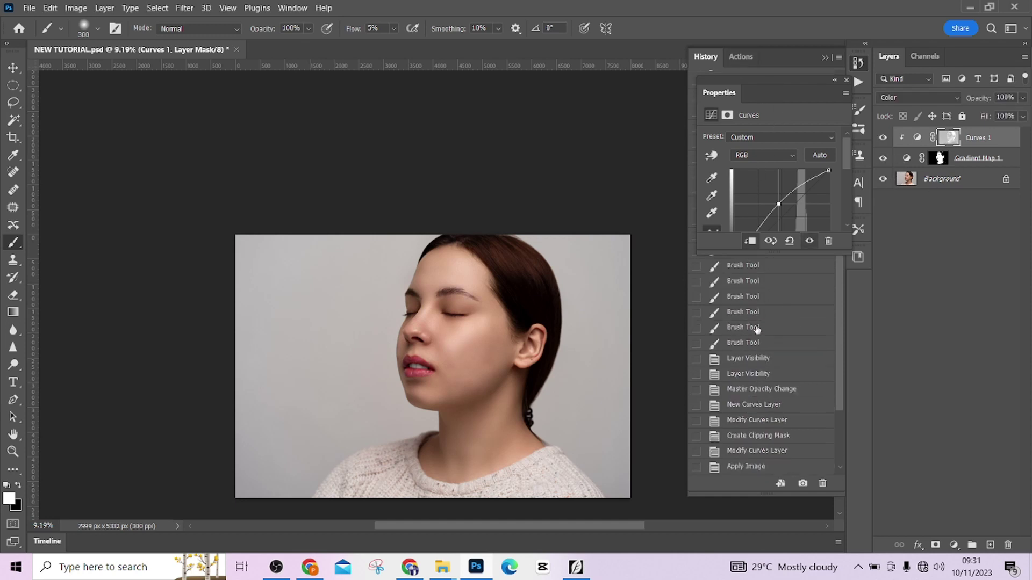
pyautogui.scroll(3, 755, 324)
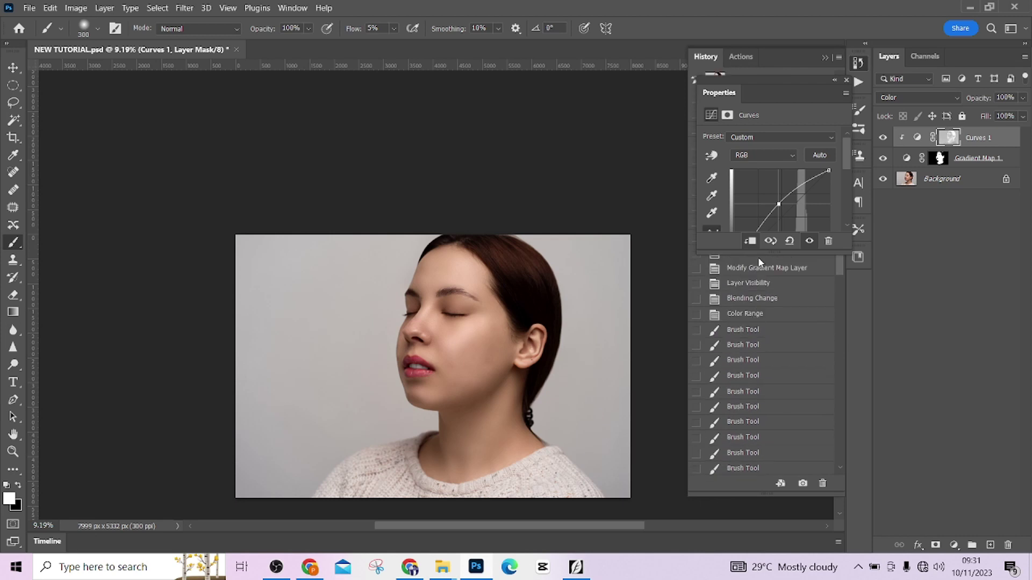
pyautogui.click(834, 82)
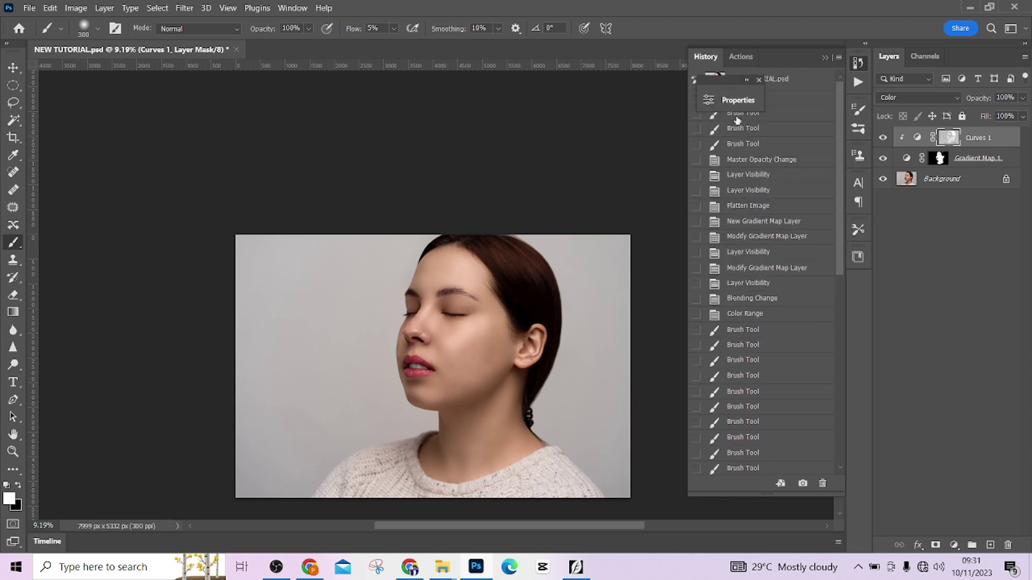
pyautogui.click(759, 80)
pyautogui.click(756, 80)
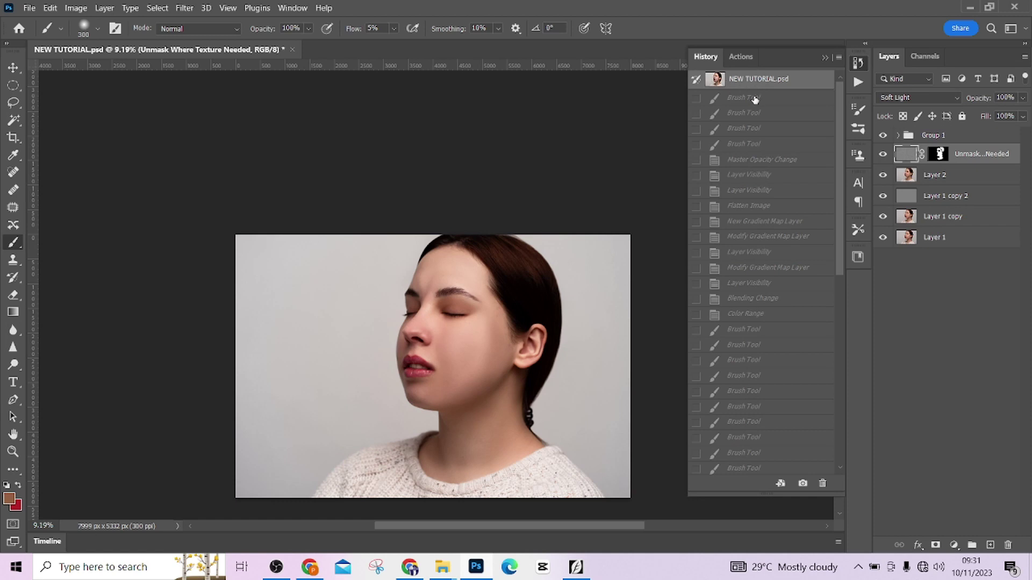
pyautogui.click(754, 98)
pyautogui.click(754, 130)
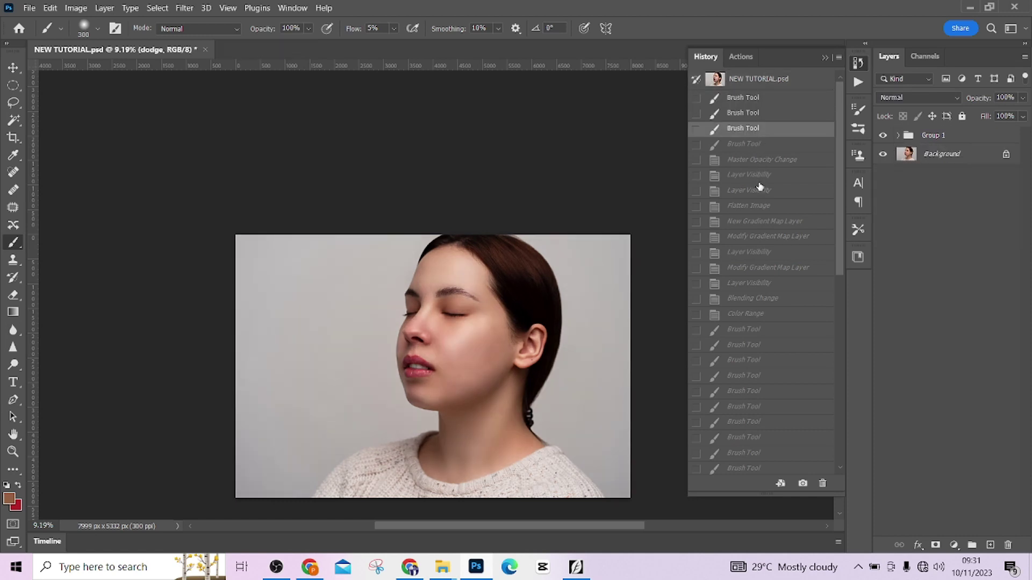
pyautogui.click(757, 175)
pyautogui.click(759, 192)
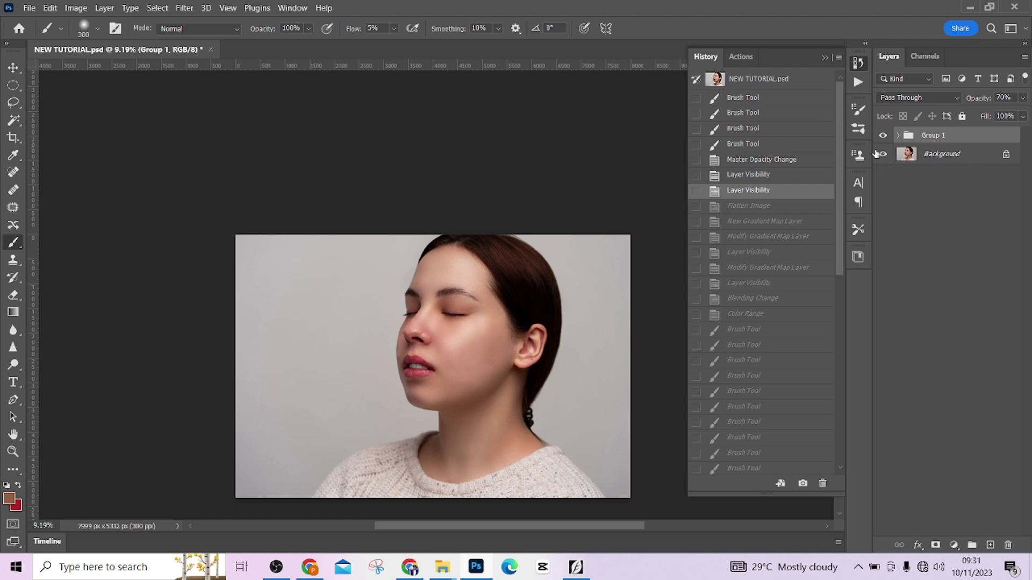
pyautogui.scroll(-10, 775, 235)
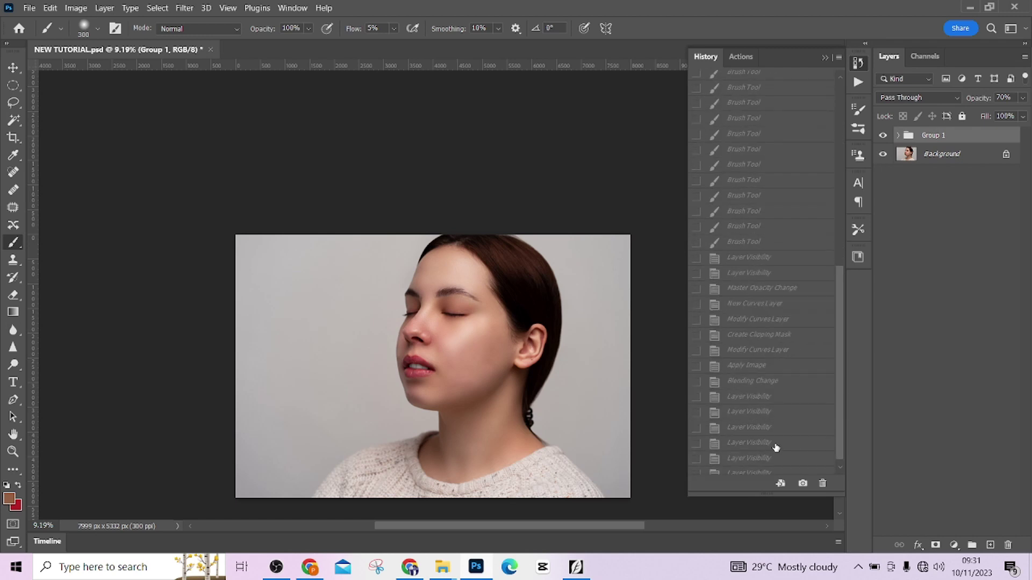
pyautogui.click(765, 468)
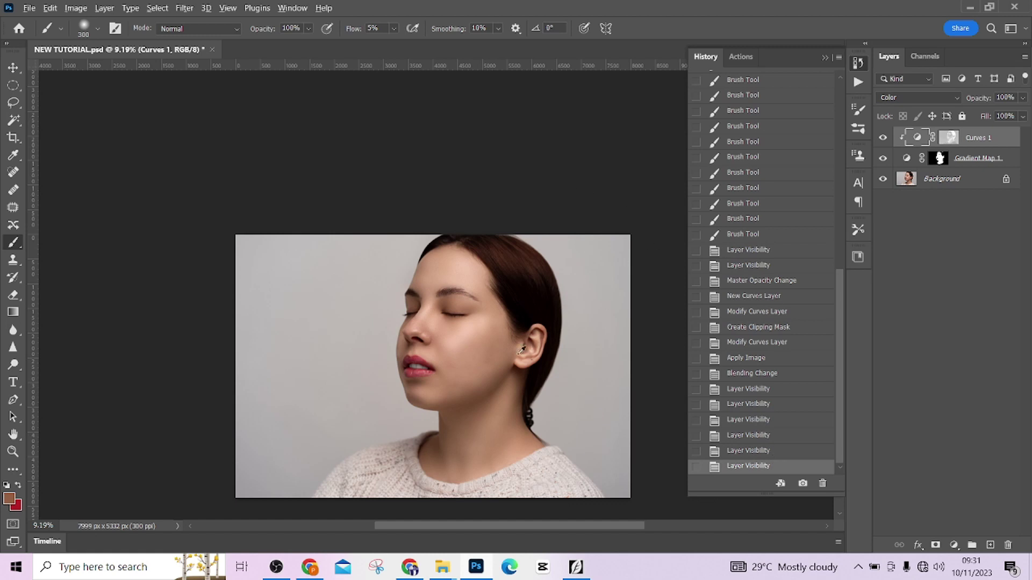
# Step: Paint white over the ear on the Gradient Map layer's mask, and raise the brush flow to 100%
pyautogui.scroll(5, 522, 350)
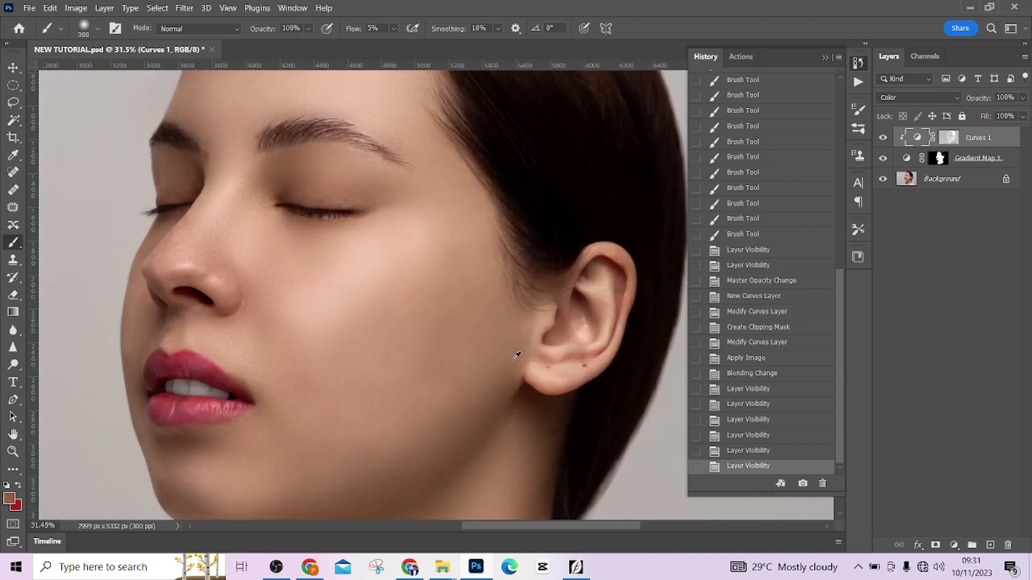
pyautogui.scroll(2, 652, 299)
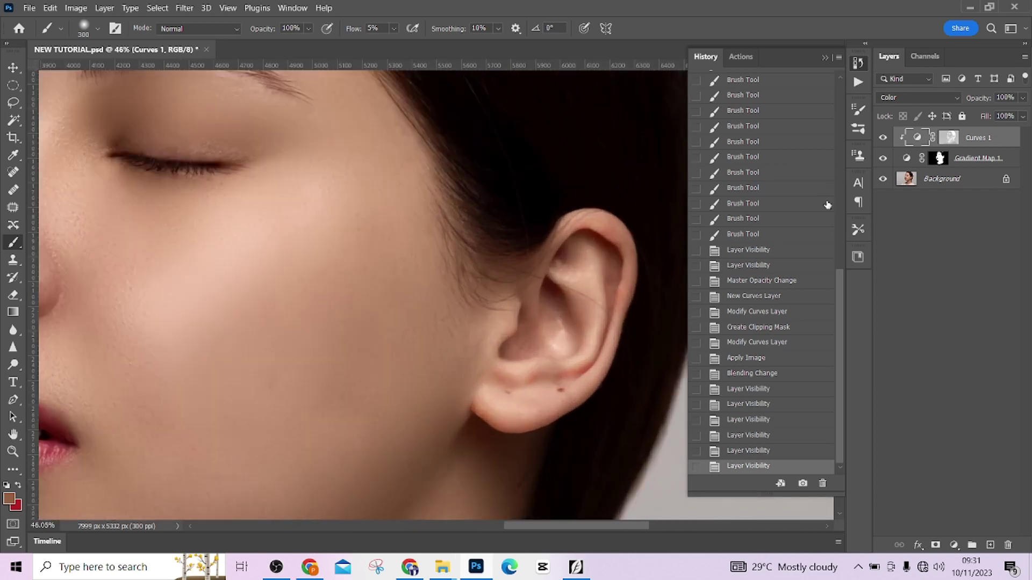
pyautogui.click(940, 158)
pyautogui.press('d')
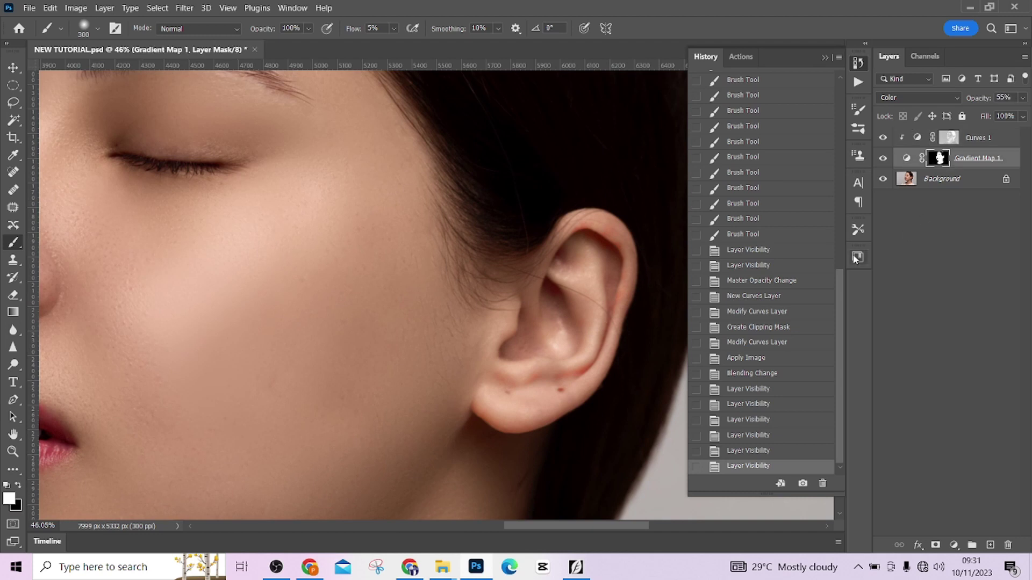
pyautogui.moveTo(616, 235)
pyautogui.mouseDown()
pyautogui.moveTo(601, 322)
pyautogui.moveTo(564, 397)
pyautogui.mouseUp()
pyautogui.moveTo(350, 28); pyautogui.dragTo(451, 29)
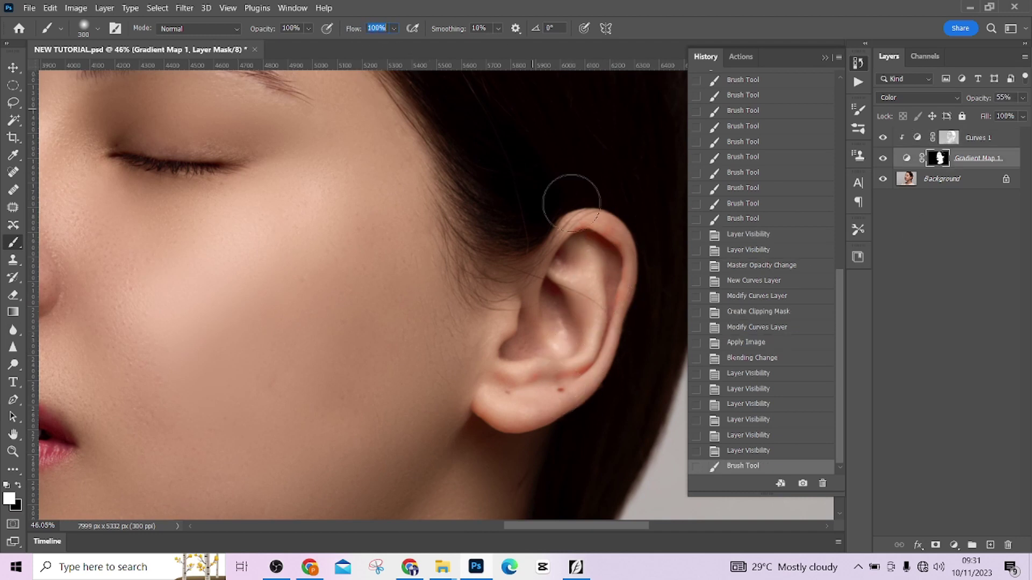